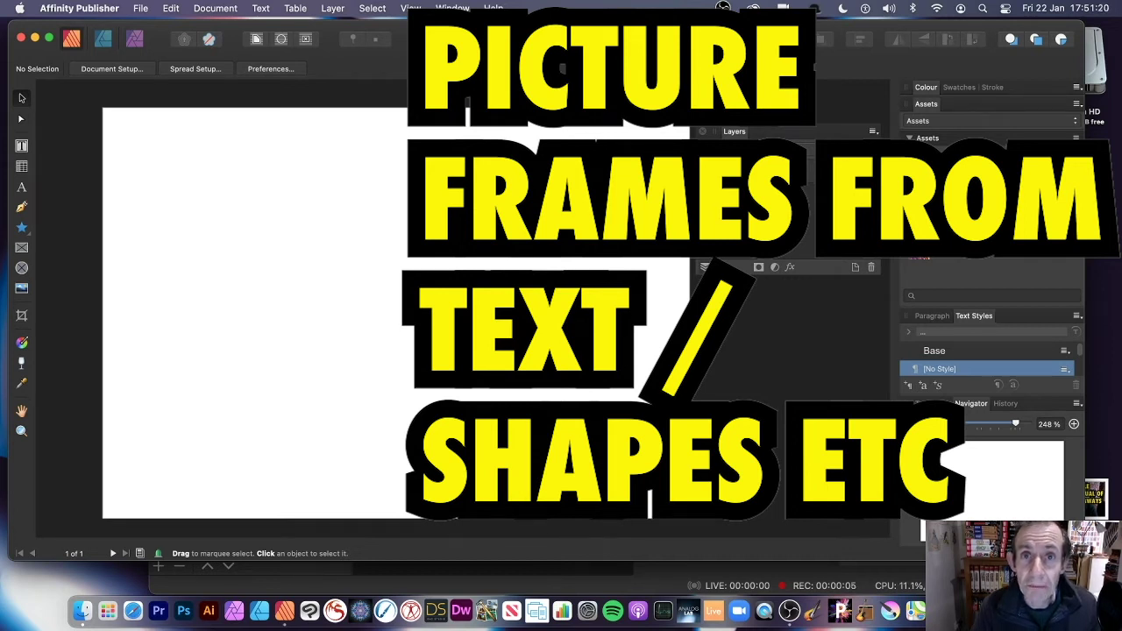
Draw an empty rectangular picture frame and an empty circular picture frame beside it.
{"action": "left_click", "coordinate": [21, 250]}
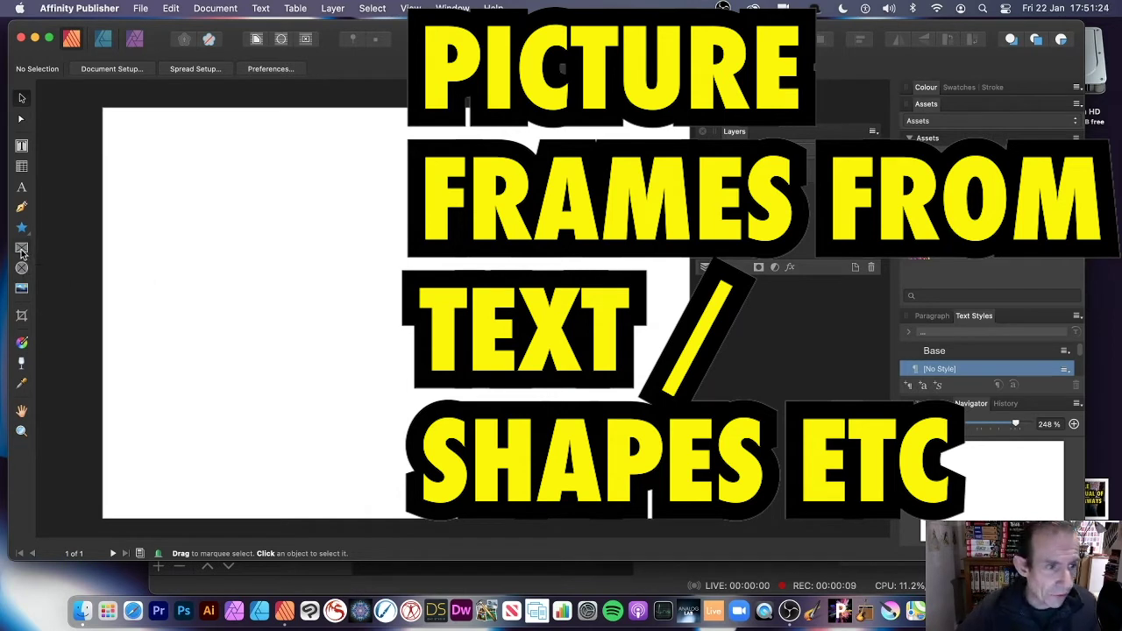
{"action": "left_click_drag", "start_coordinate": [184, 168], "coordinate": [396, 318]}
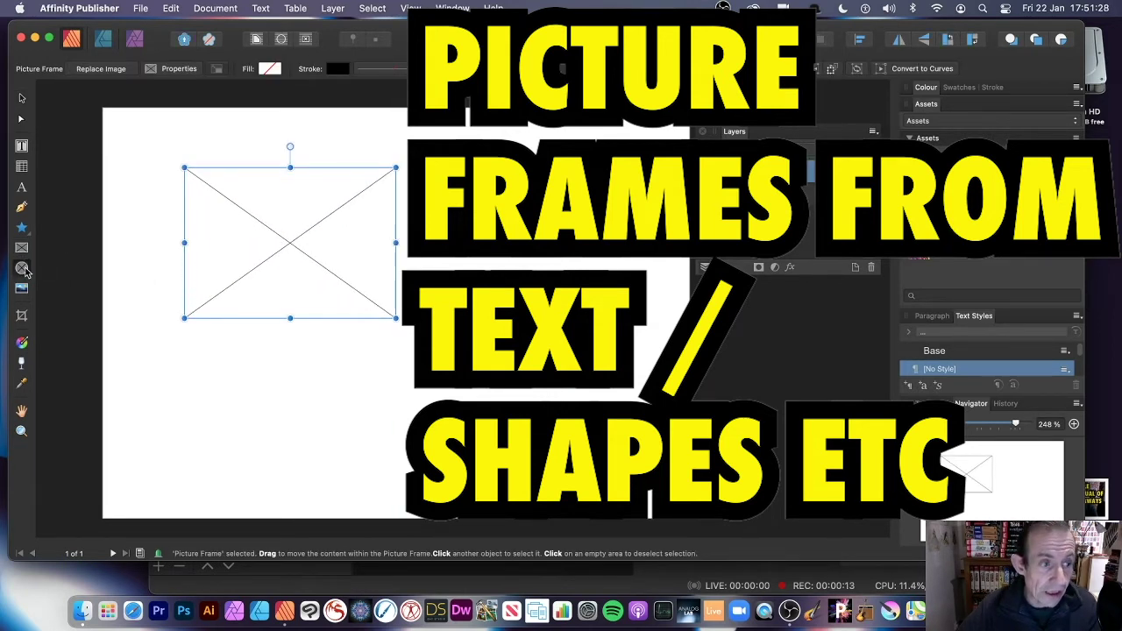
{"action": "left_click_drag", "start_coordinate": [433, 132], "coordinate": [625, 323]}
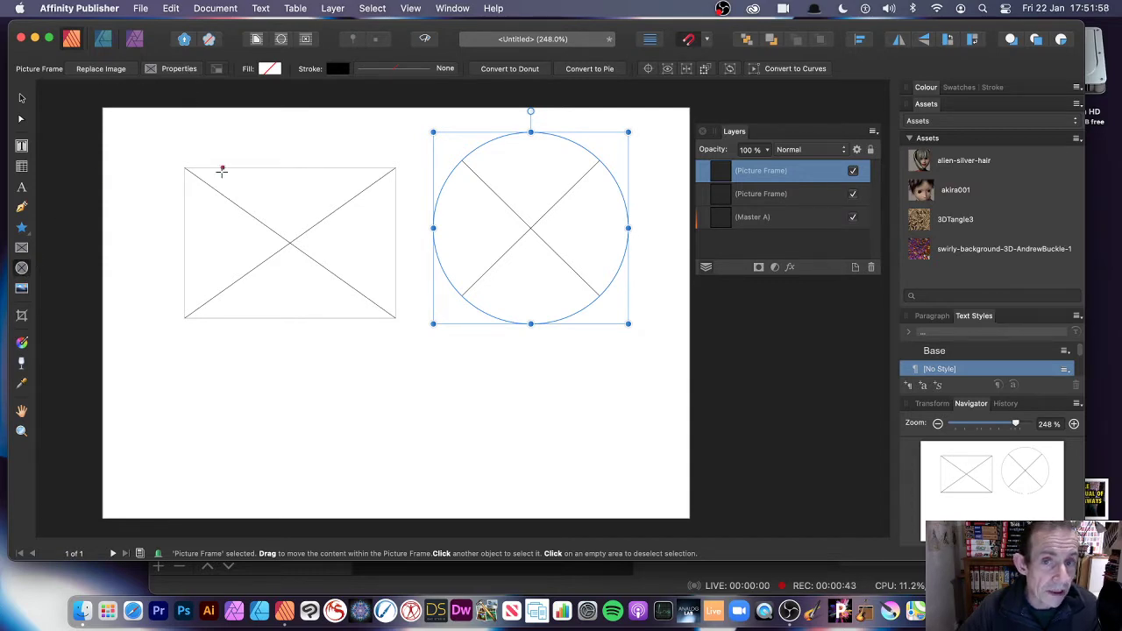
Place gradients1.jpg from the 3D model renders folder into the circular frame.
{"action": "left_click", "coordinate": [120, 69]}
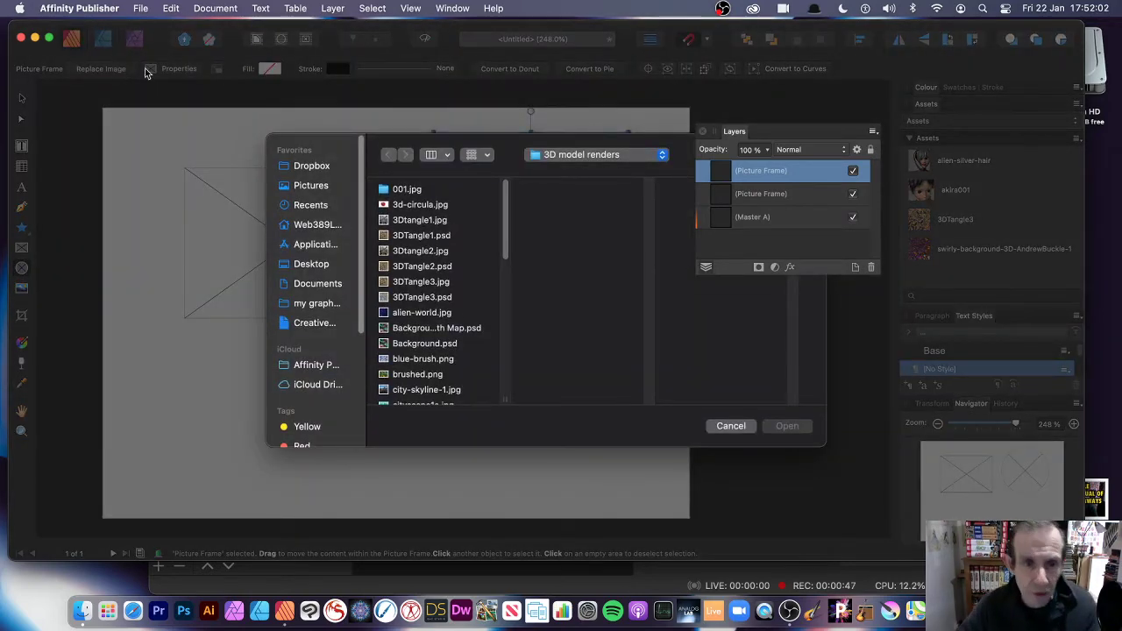
{"action": "left_click_drag", "start_coordinate": [505, 206], "coordinate": [508, 302]}
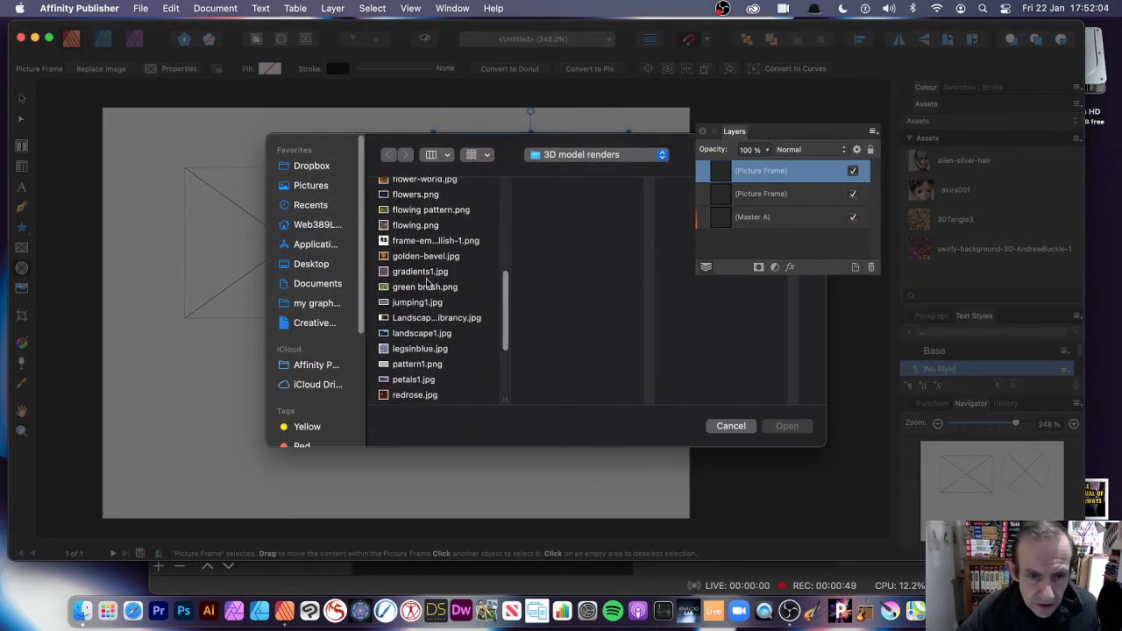
{"action": "left_click", "coordinate": [419, 273]}
{"action": "left_click", "coordinate": [414, 257]}
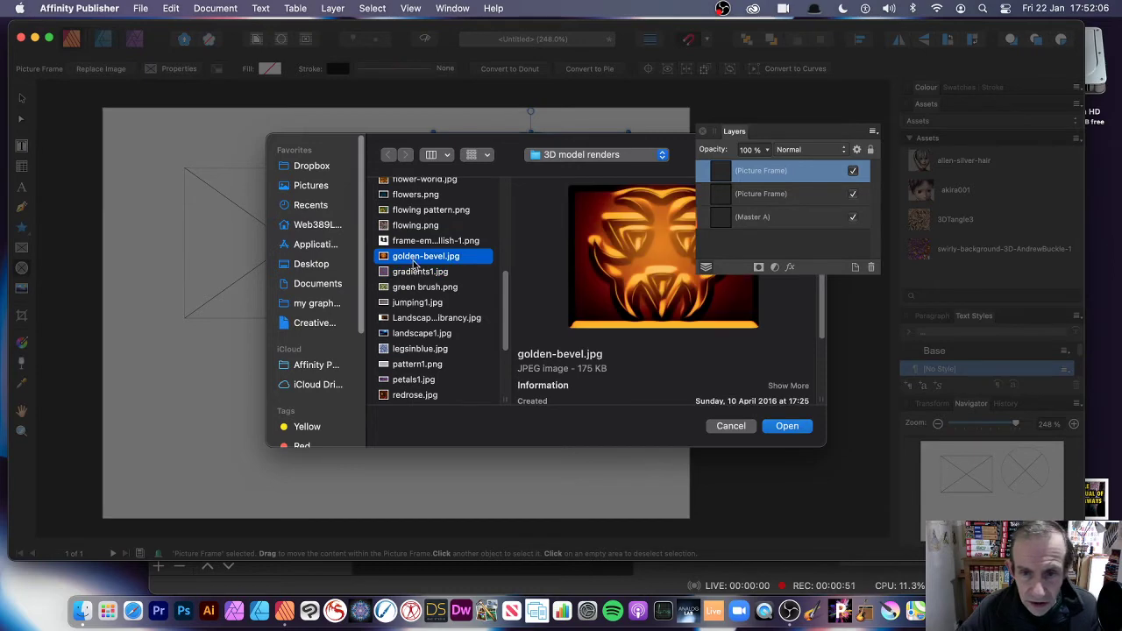
{"action": "left_click", "coordinate": [418, 273]}
{"action": "left_click", "coordinate": [793, 427]}
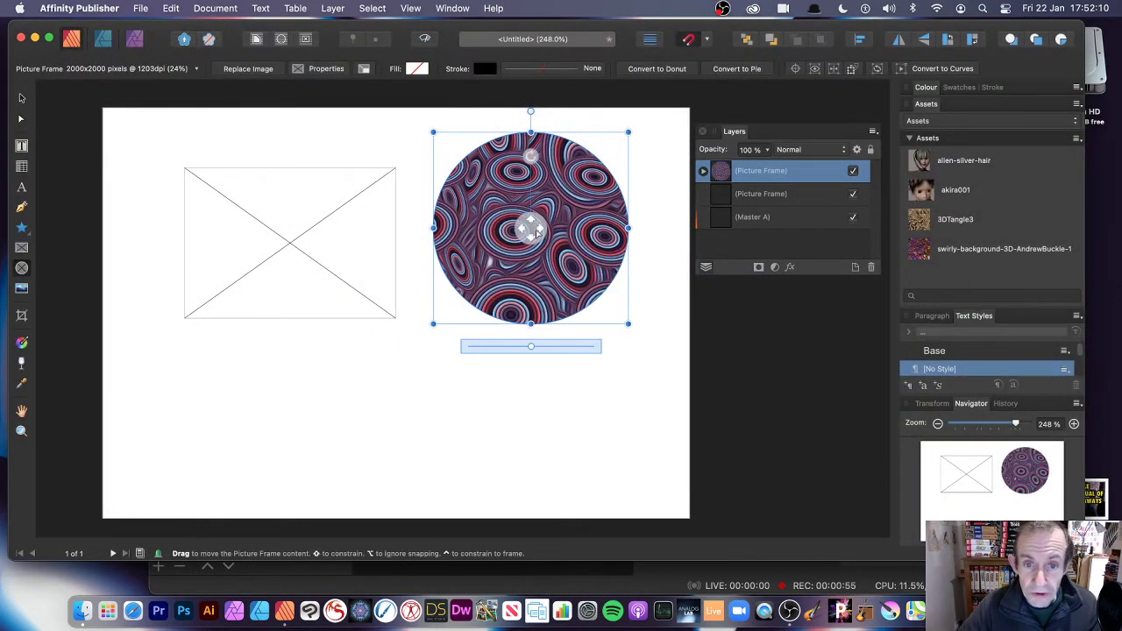
Reposition and enlarge the swirly image inside the circle, deleting an accidental small frame.
{"action": "mouse_move", "coordinate": [530, 221]}
{"action": "left_mouse_down"}
{"action": "mouse_move", "coordinate": [603, 270]}
{"action": "mouse_move", "coordinate": [504, 203]}
{"action": "mouse_move", "coordinate": [544, 234]}
{"action": "left_mouse_up"}
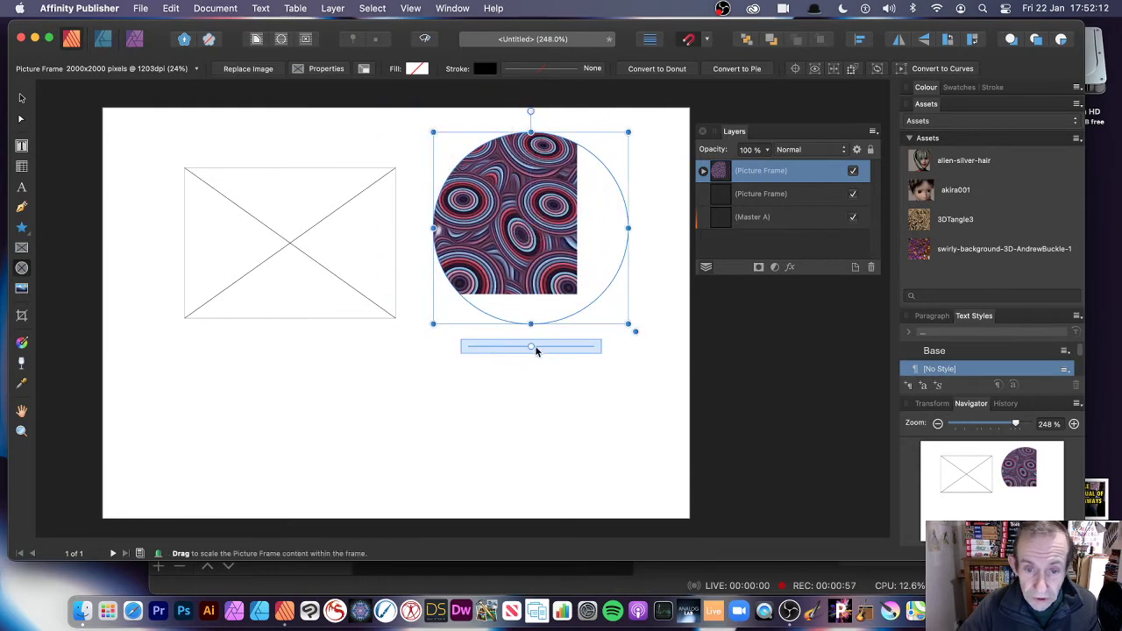
{"action": "left_click_drag", "start_coordinate": [529, 348], "coordinate": [574, 348]}
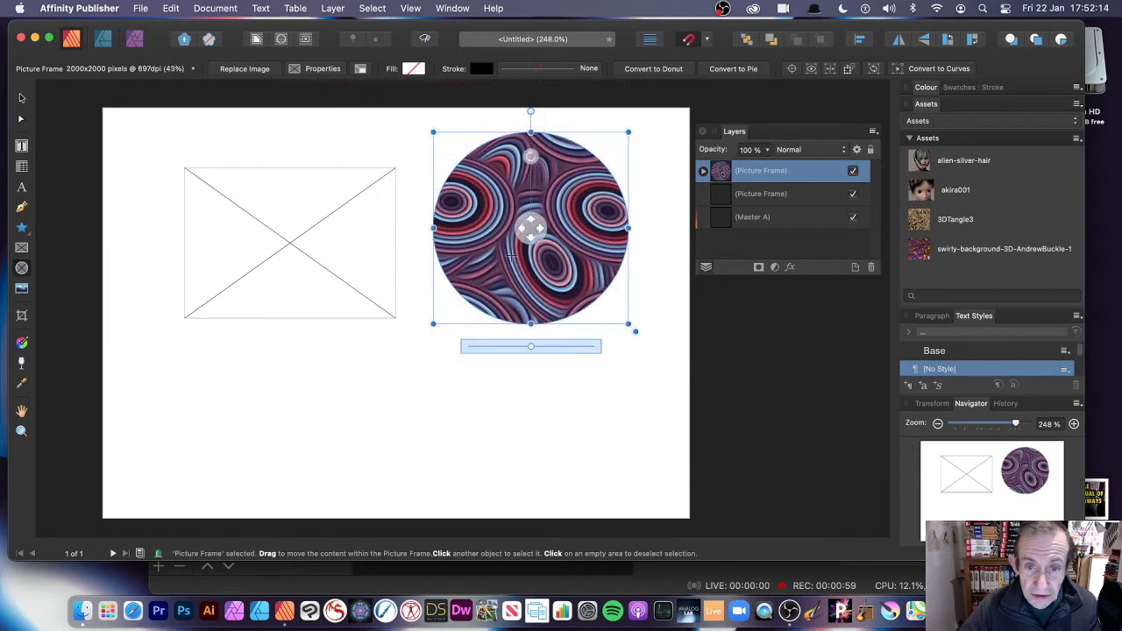
{"action": "left_click_drag", "start_coordinate": [526, 256], "coordinate": [545, 274]}
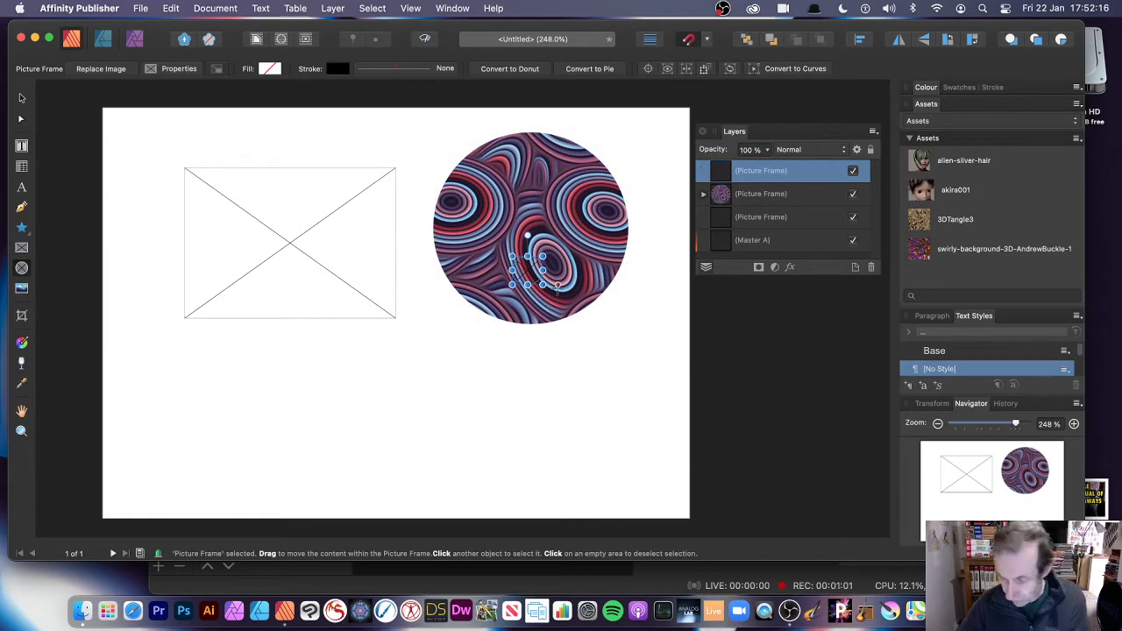
{"action": "key", "text": "Delete"}
Select the circular picture frame and move it slightly down.
{"action": "left_click", "coordinate": [22, 97]}
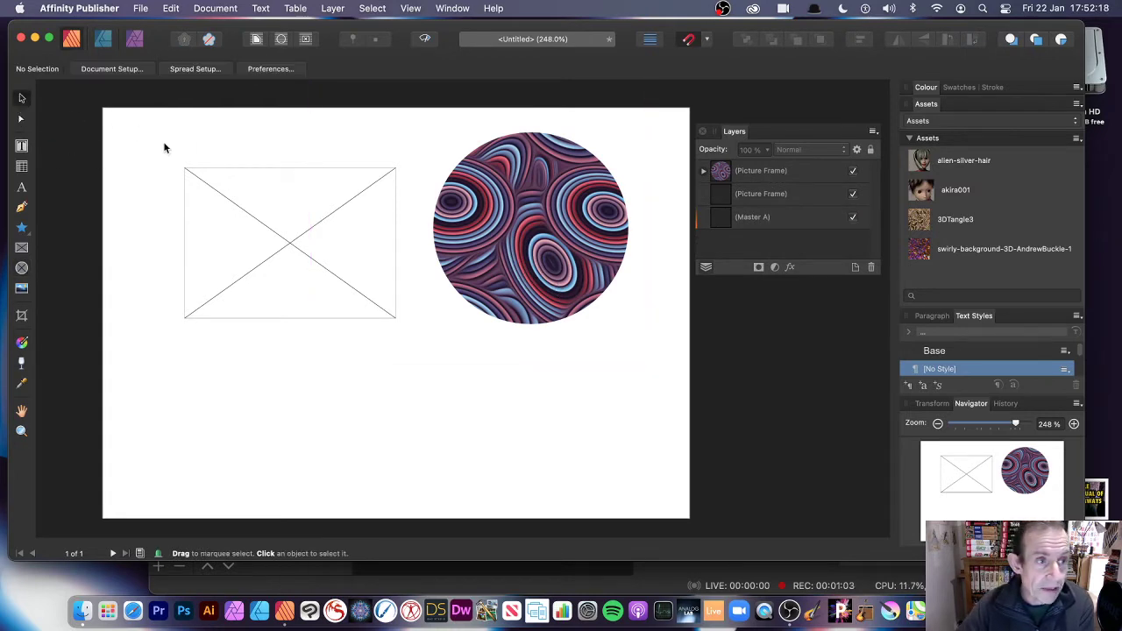
{"action": "left_click", "coordinate": [519, 229]}
{"action": "left_click_drag", "start_coordinate": [518, 229], "coordinate": [494, 209]}
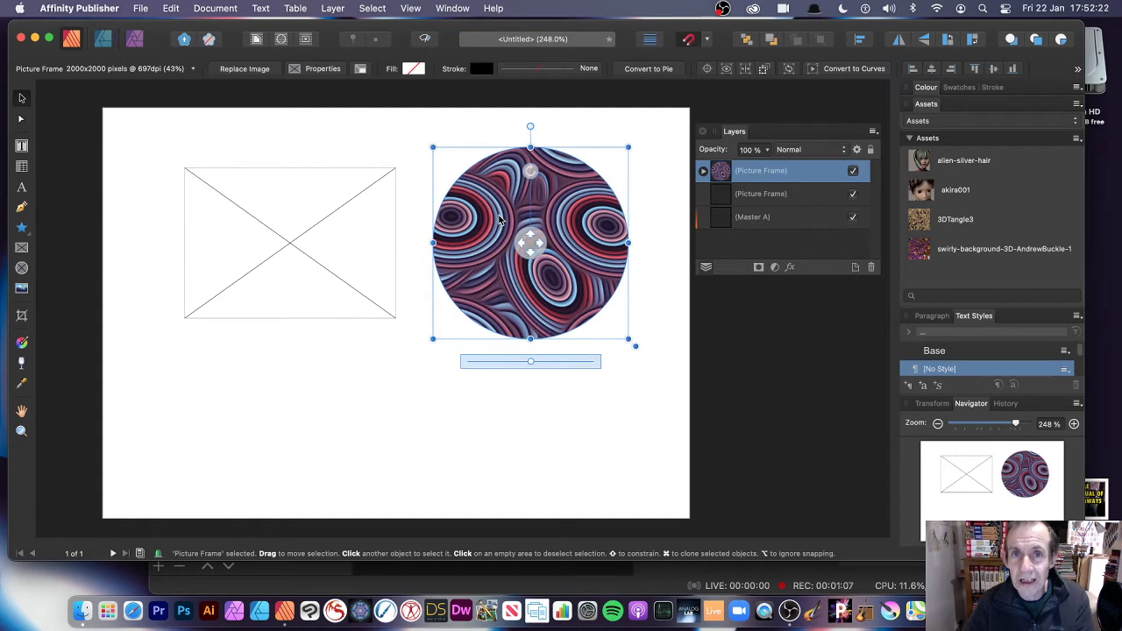
{"action": "left_click", "coordinate": [22, 269]}
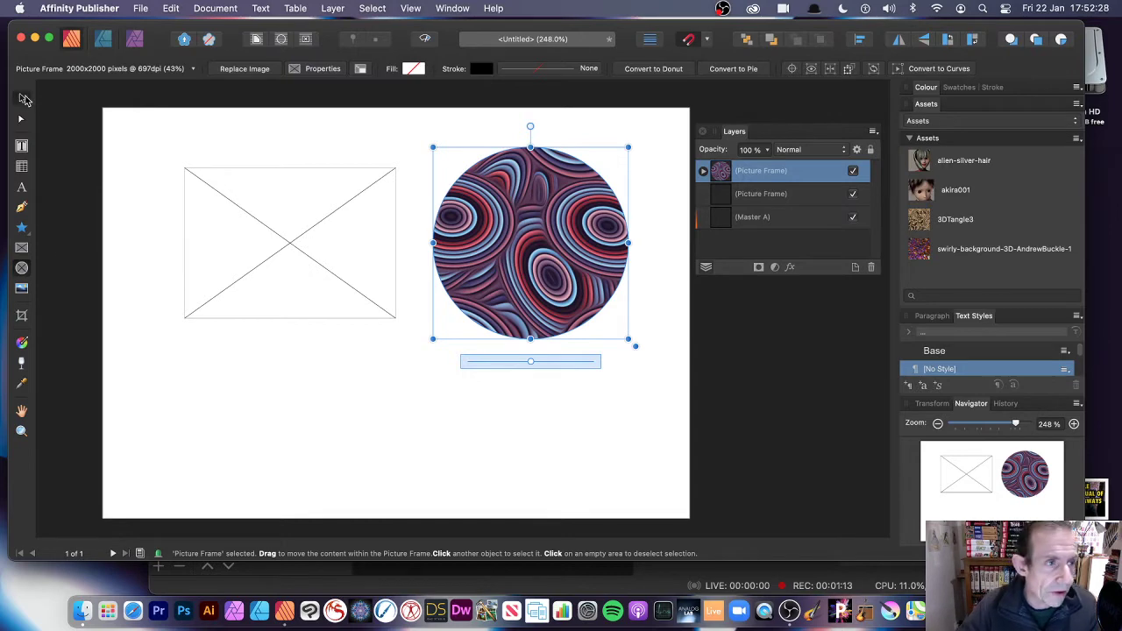
{"action": "left_click", "coordinate": [23, 98]}
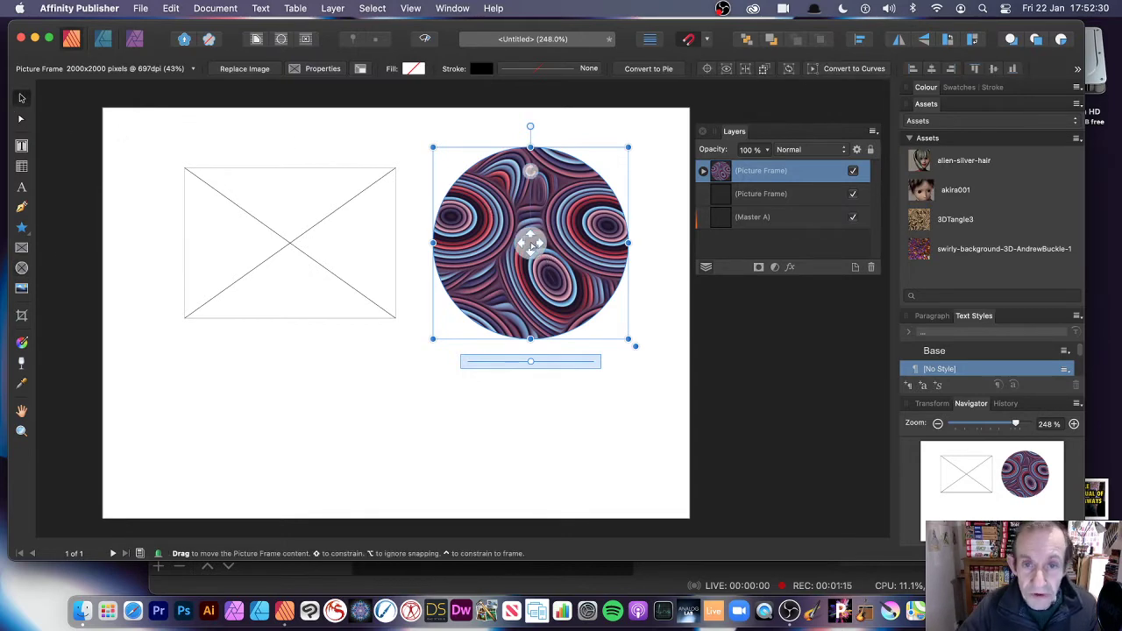
Shift the image, scale it up to 171%, and make the circular frame smaller.
{"action": "left_click_drag", "start_coordinate": [532, 254], "coordinate": [522, 224]}
{"action": "left_click_drag", "start_coordinate": [530, 362], "coordinate": [572, 370]}
{"action": "left_click_drag", "start_coordinate": [628, 339], "coordinate": [590, 313]}
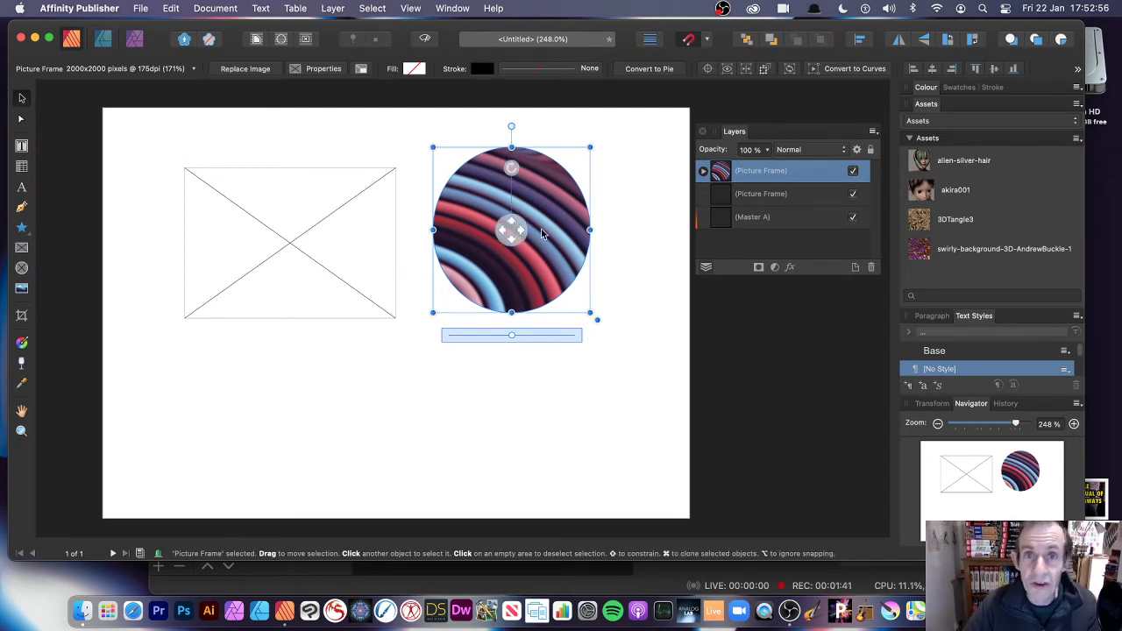
Delete both the circular and the rectangular picture frames.
{"action": "key", "text": "Delete"}
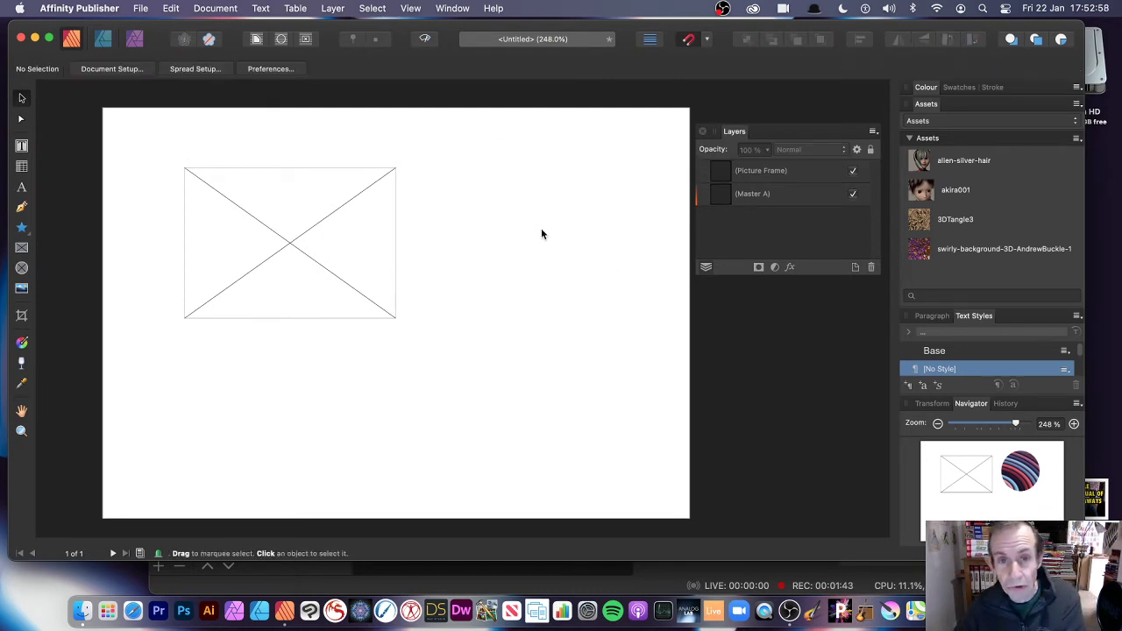
{"action": "left_click", "coordinate": [315, 175]}
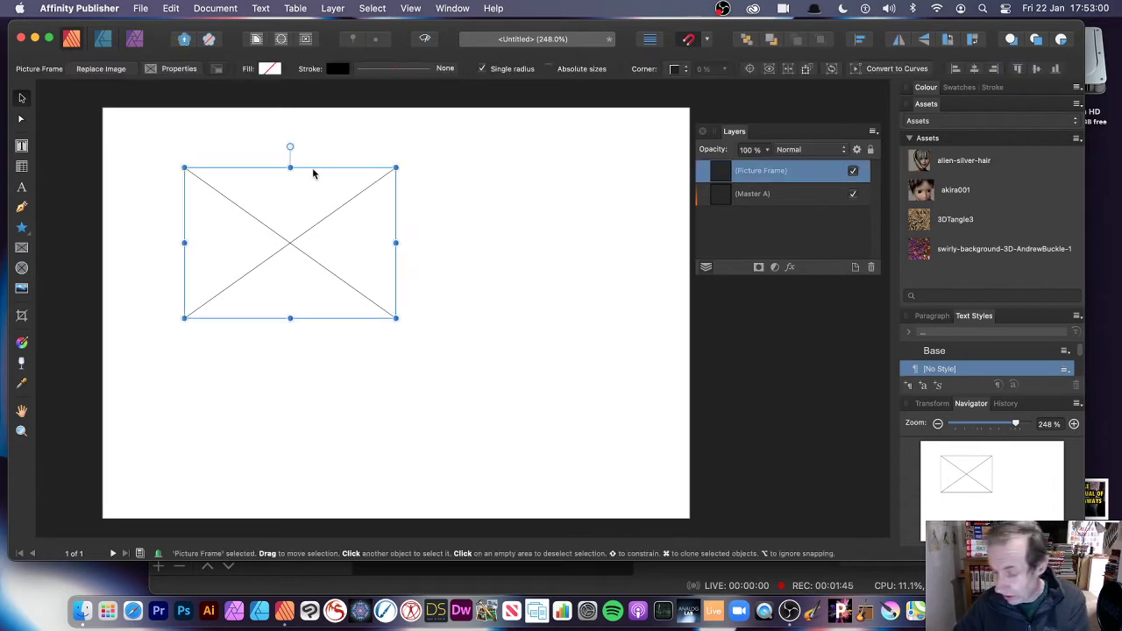
{"action": "key", "text": "Delete"}
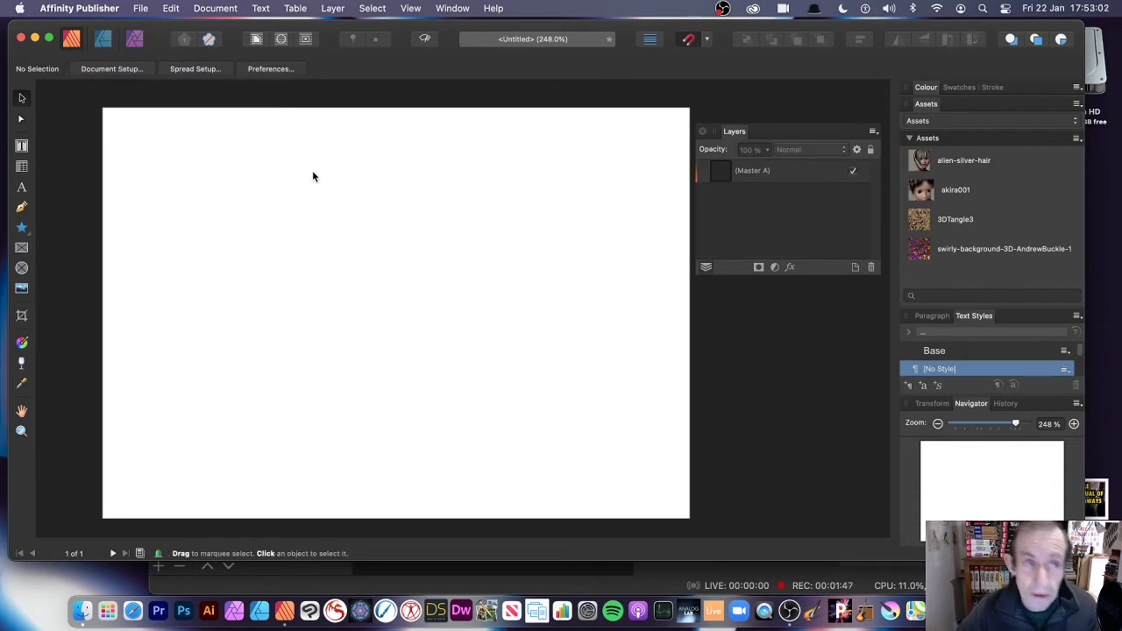
Draw a large empty circular picture frame near the middle of the page.
{"action": "left_click", "coordinate": [22, 269]}
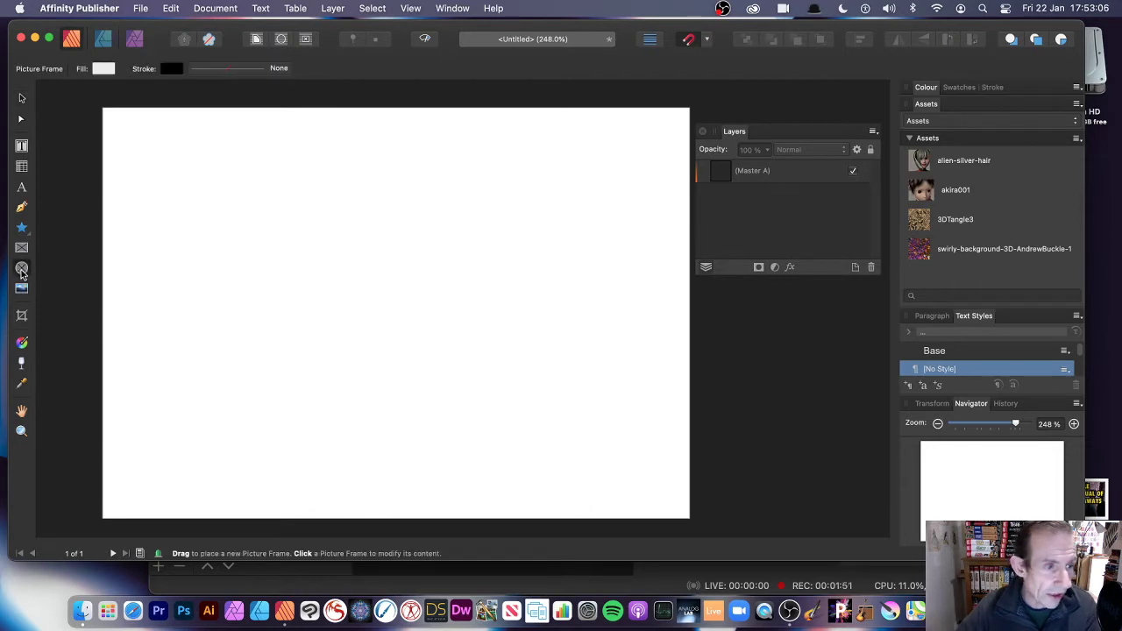
{"action": "left_click_drag", "start_coordinate": [259, 155], "coordinate": [516, 413]}
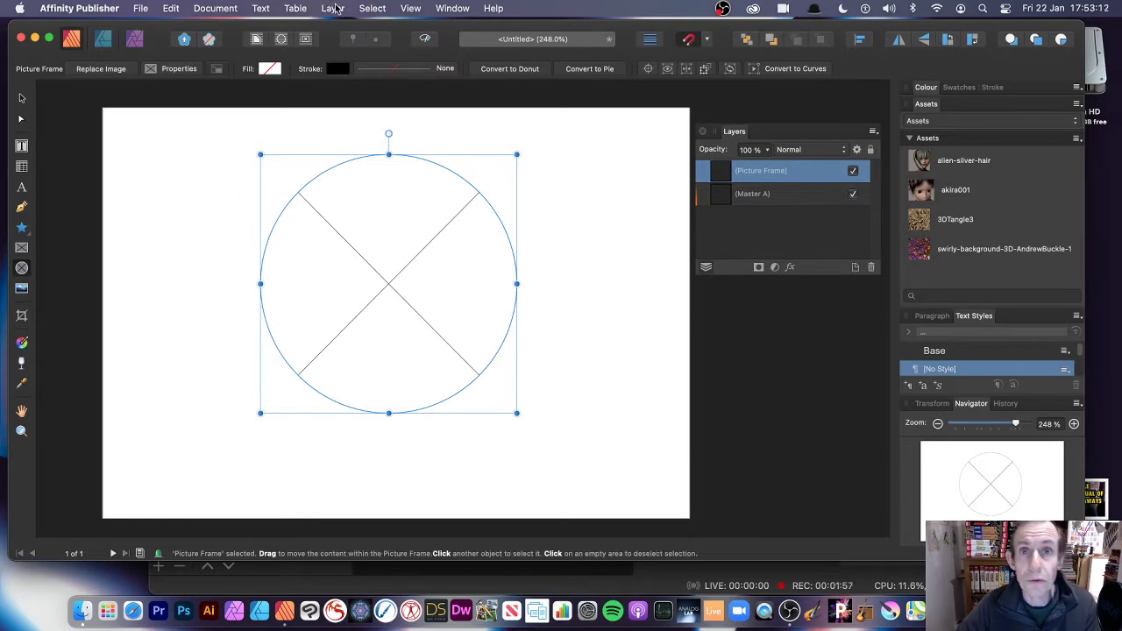
{"action": "left_click", "coordinate": [333, 8]}
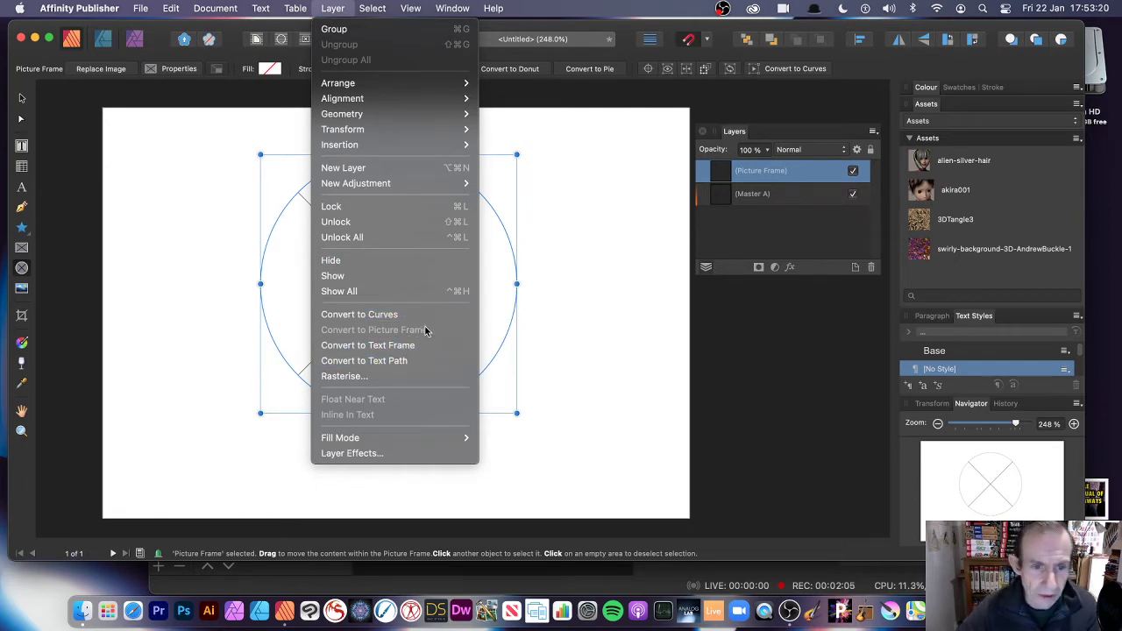
Convert the circle to curves and reshape it into an irregular blob with a top dent.
{"action": "left_click", "coordinate": [384, 321]}
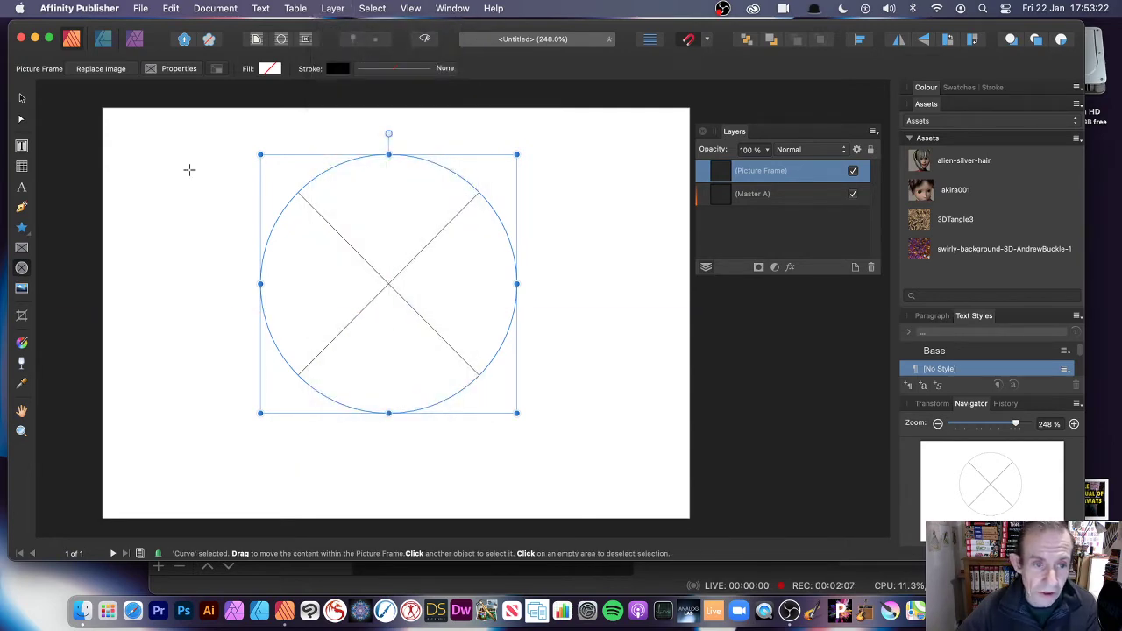
{"action": "left_click", "coordinate": [21, 119]}
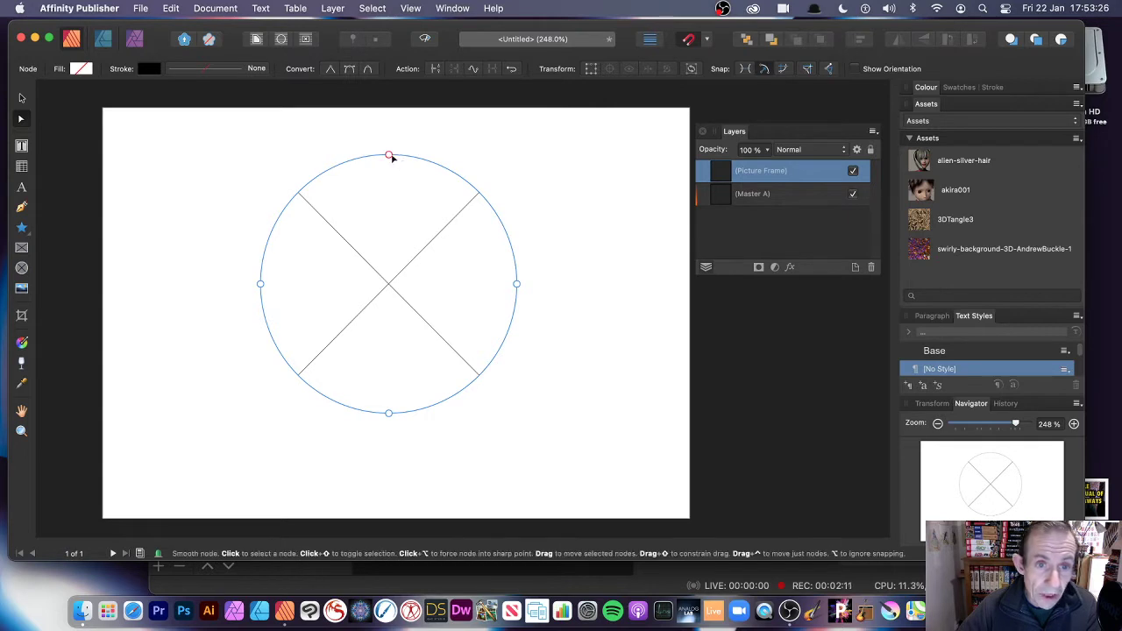
{"action": "left_click", "coordinate": [329, 168]}
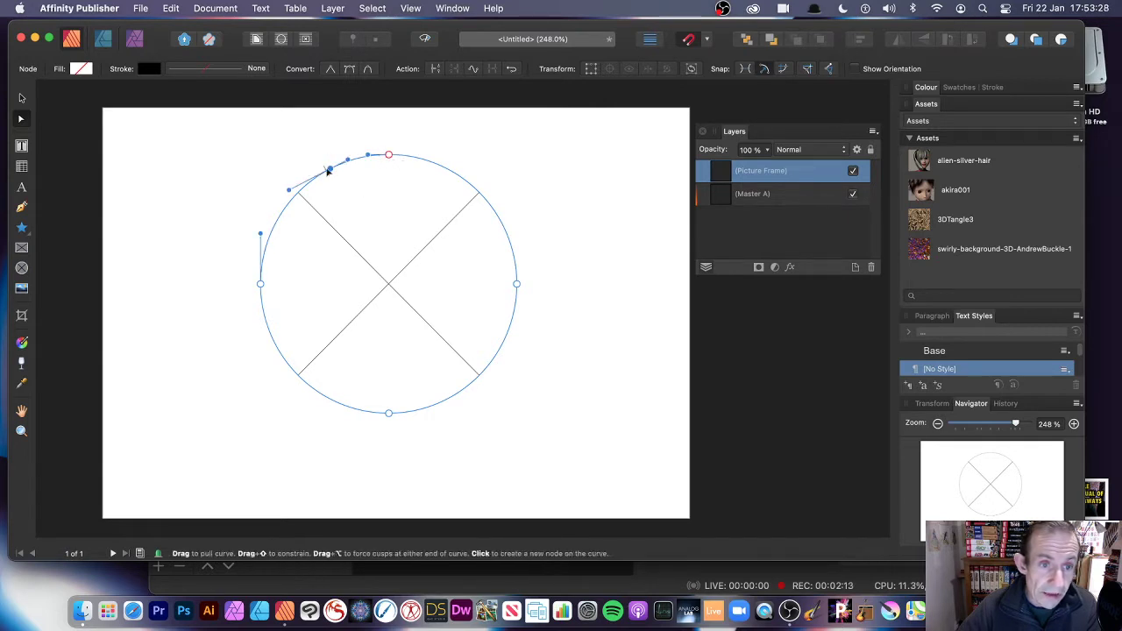
{"action": "left_click_drag", "start_coordinate": [330, 167], "coordinate": [359, 218]}
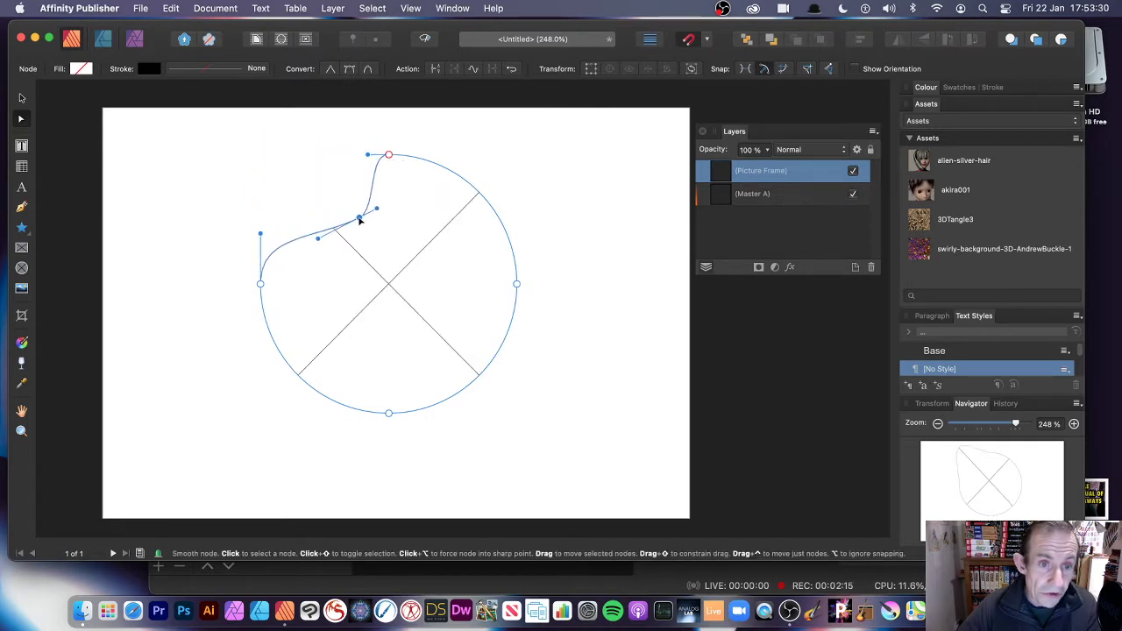
{"action": "left_click_drag", "start_coordinate": [261, 283], "coordinate": [198, 283]}
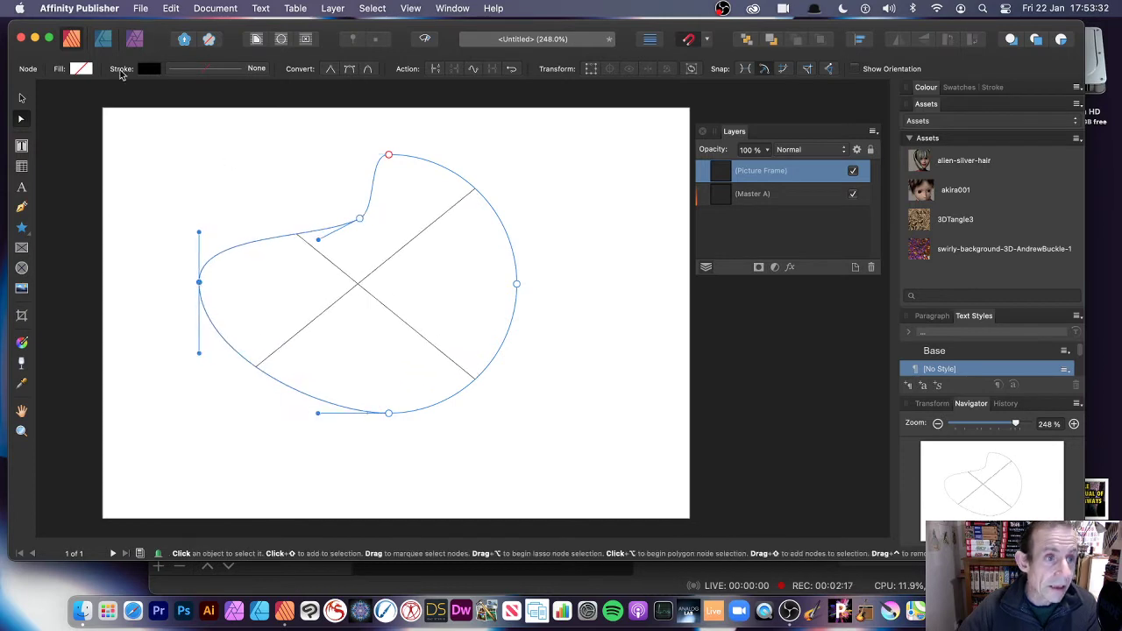
{"action": "left_click", "coordinate": [22, 98]}
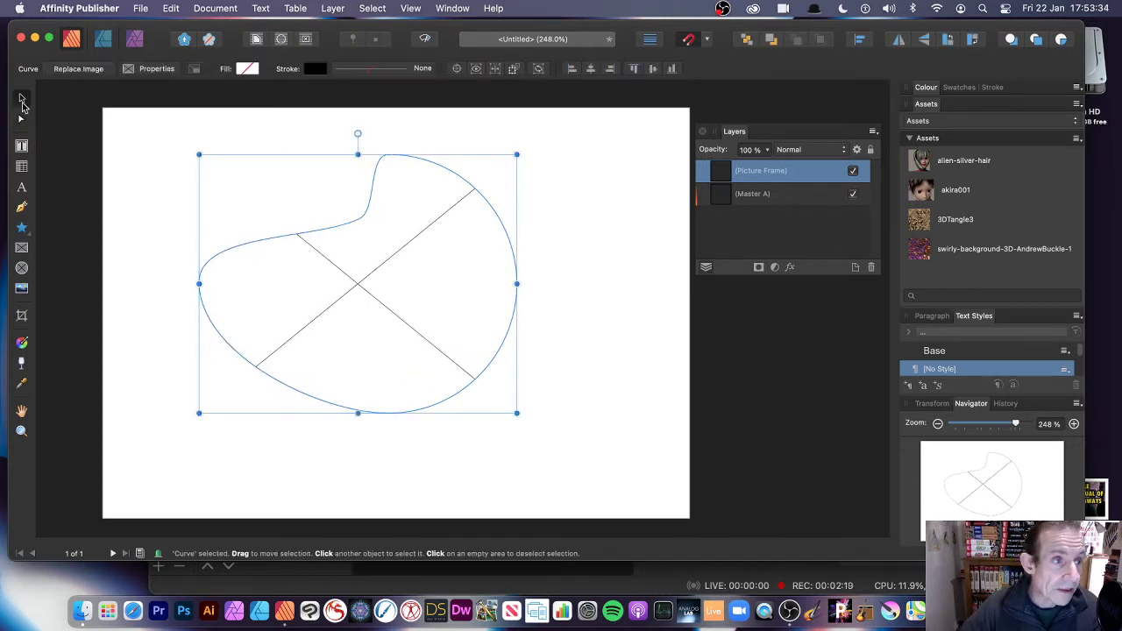
Fill the blob-shaped frame with Background.psd, accepting the image policy.
{"action": "left_click", "coordinate": [79, 69]}
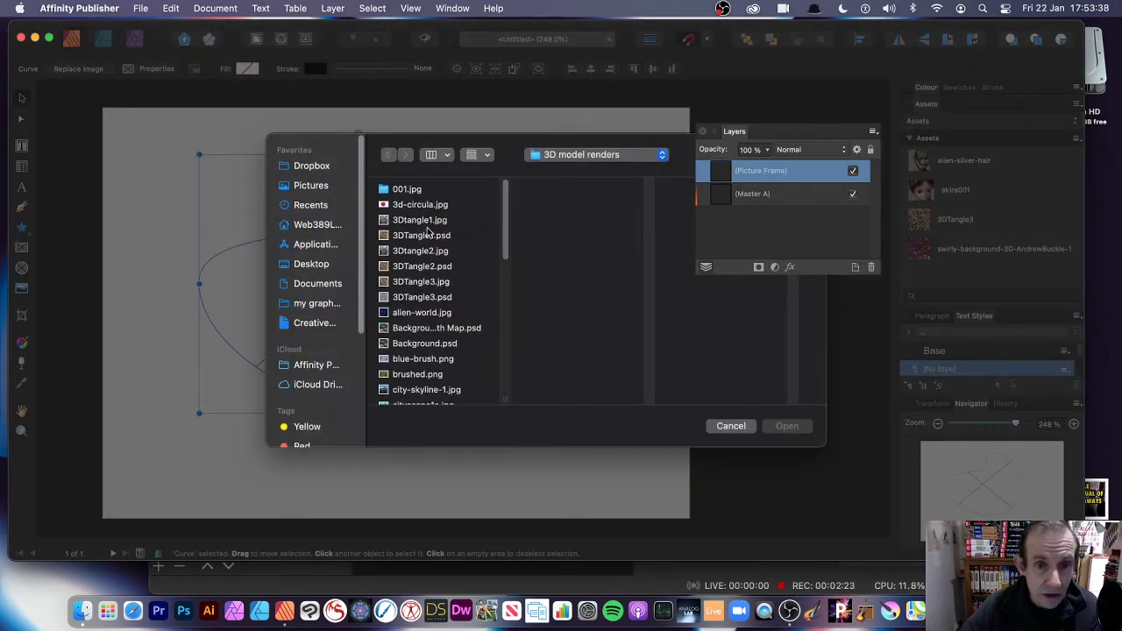
{"action": "left_click", "coordinate": [424, 343]}
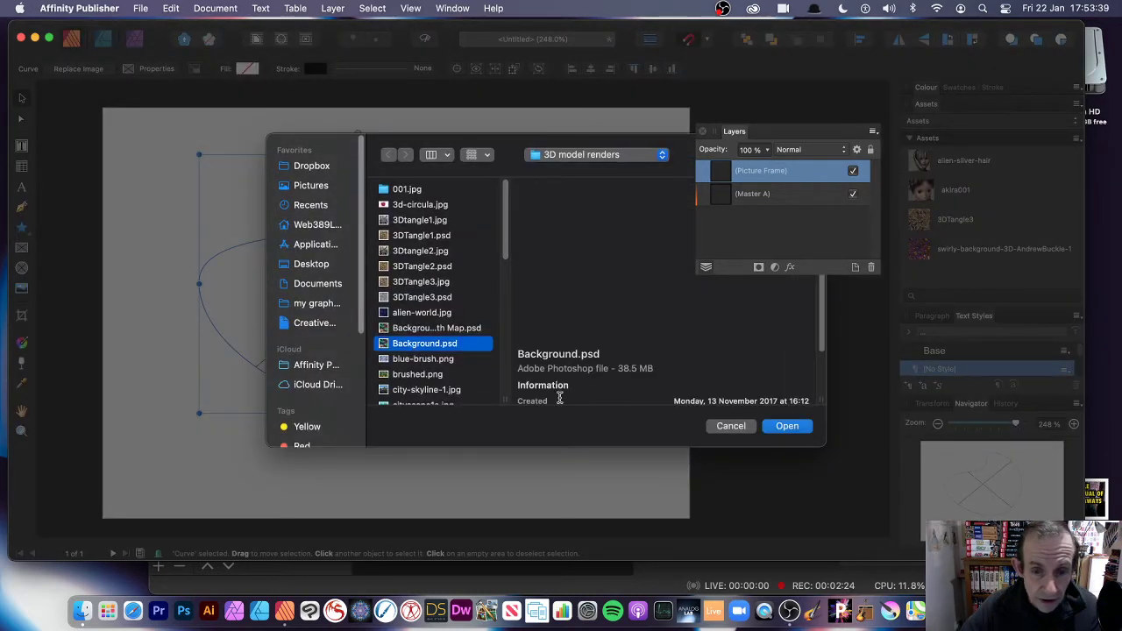
{"action": "left_click", "coordinate": [803, 429]}
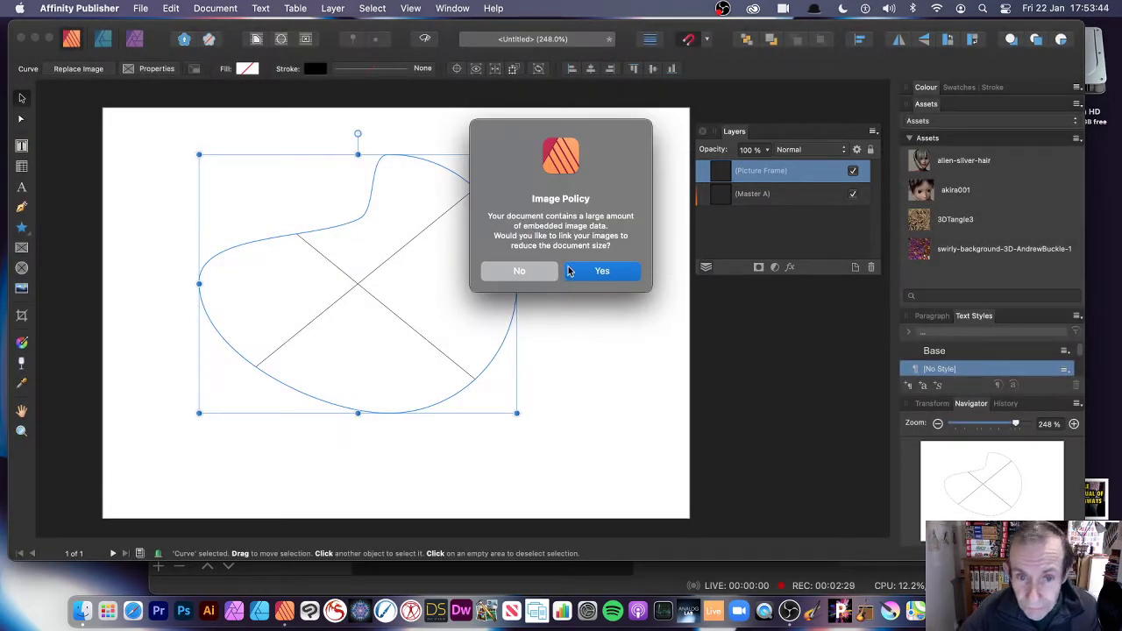
{"action": "left_click", "coordinate": [589, 271]}
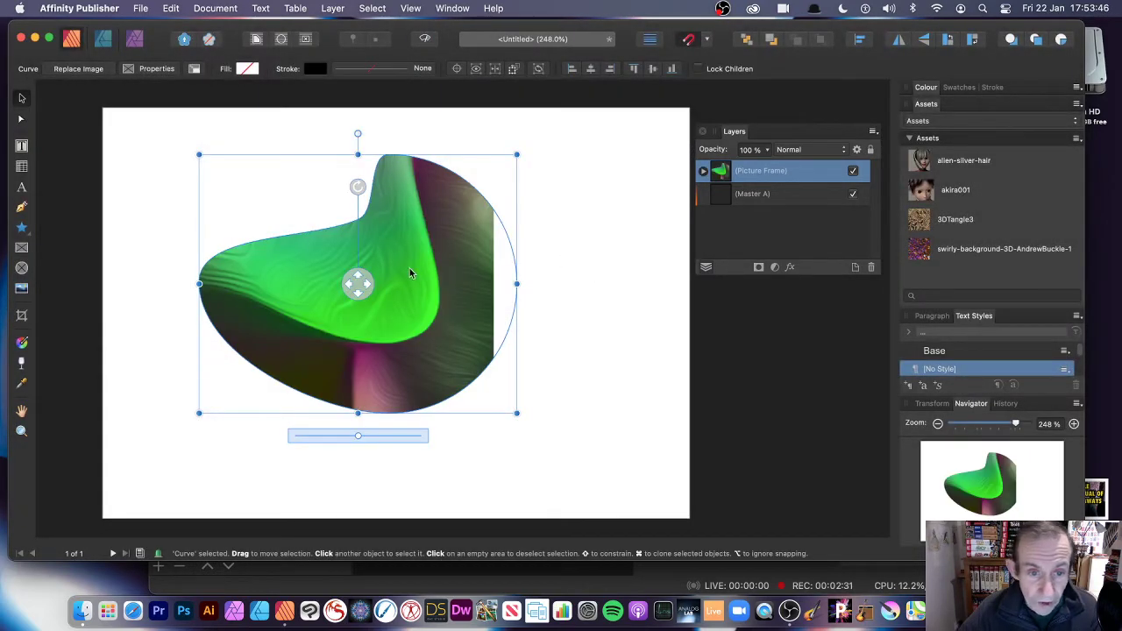
Shift and rescale the swirly image, then delete the curved picture frame.
{"action": "left_click_drag", "start_coordinate": [380, 295], "coordinate": [428, 293]}
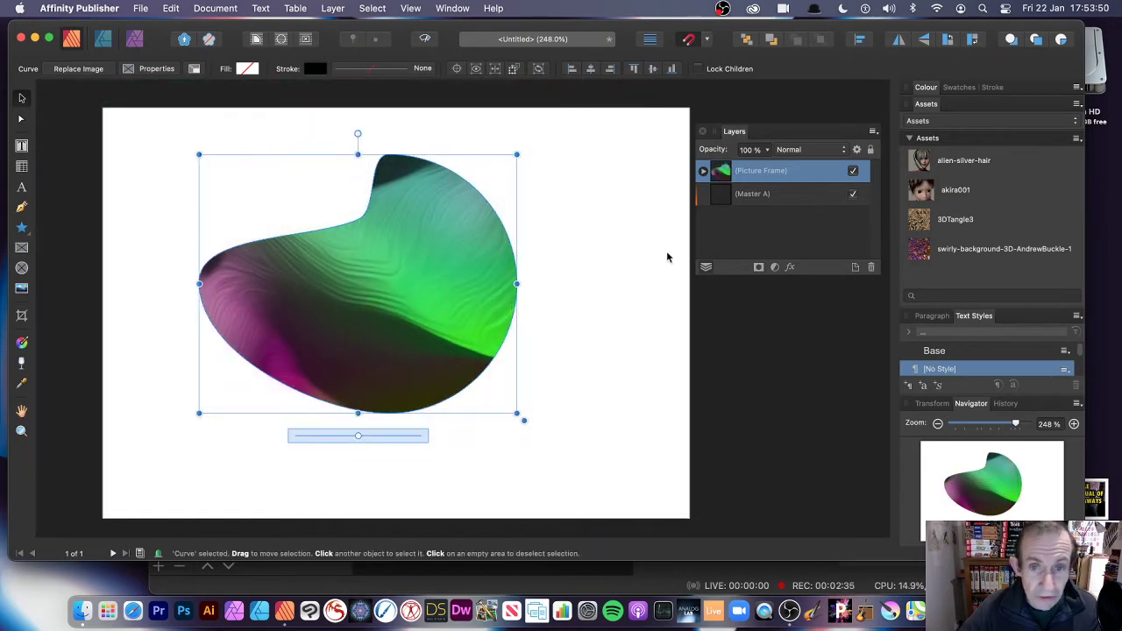
{"action": "mouse_move", "coordinate": [363, 439]}
{"action": "left_mouse_down"}
{"action": "mouse_move", "coordinate": [389, 439]}
{"action": "mouse_move", "coordinate": [354, 439]}
{"action": "left_mouse_up"}
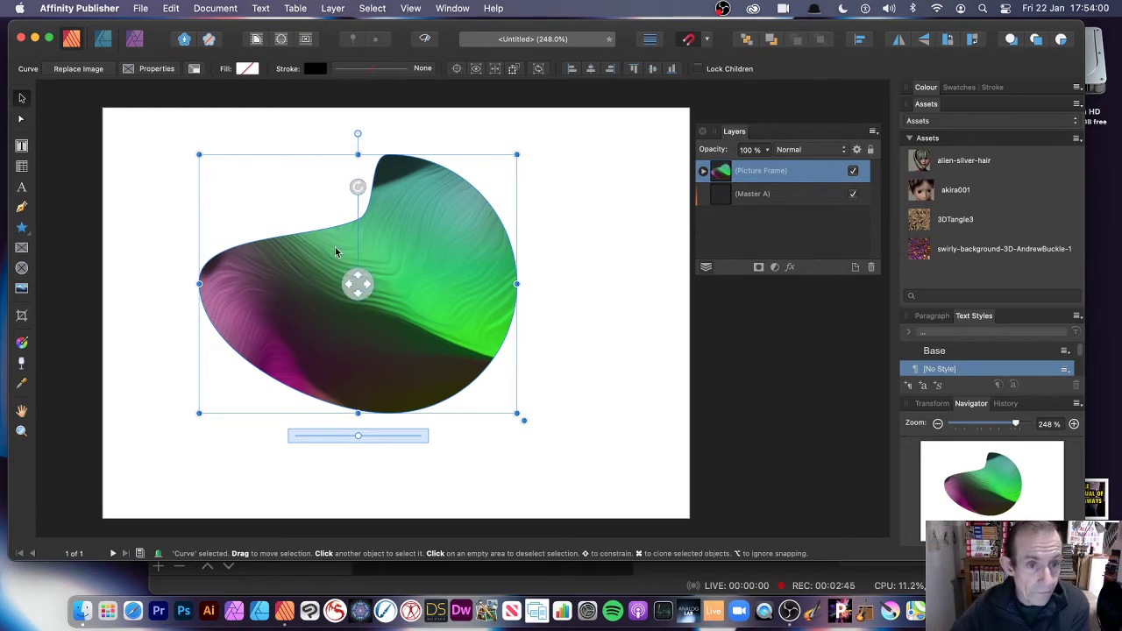
{"action": "key", "text": "Delete"}
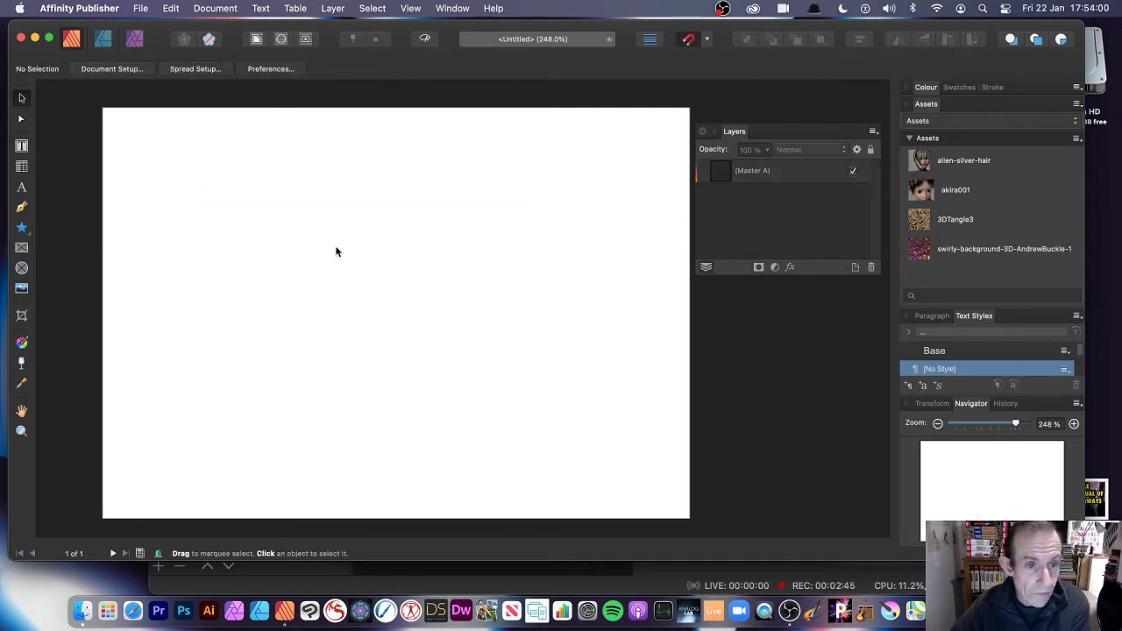
Draw a large star mid-page and raise its points from 5 to 15.
{"action": "left_click", "coordinate": [22, 228]}
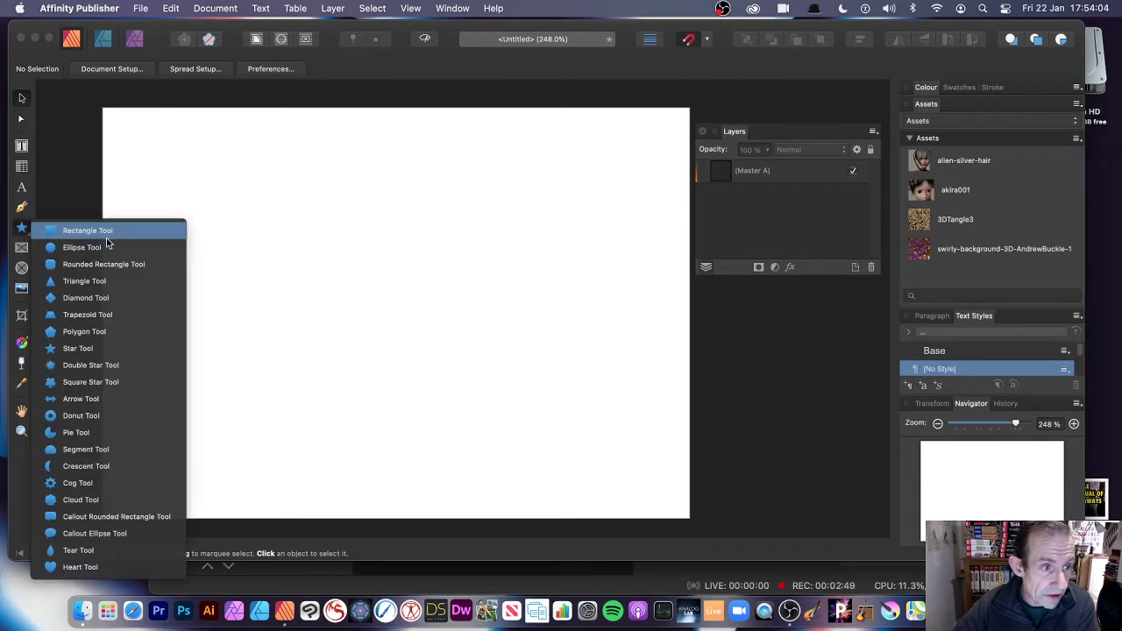
{"action": "left_click", "coordinate": [102, 349]}
{"action": "left_click_drag", "start_coordinate": [267, 160], "coordinate": [562, 449]}
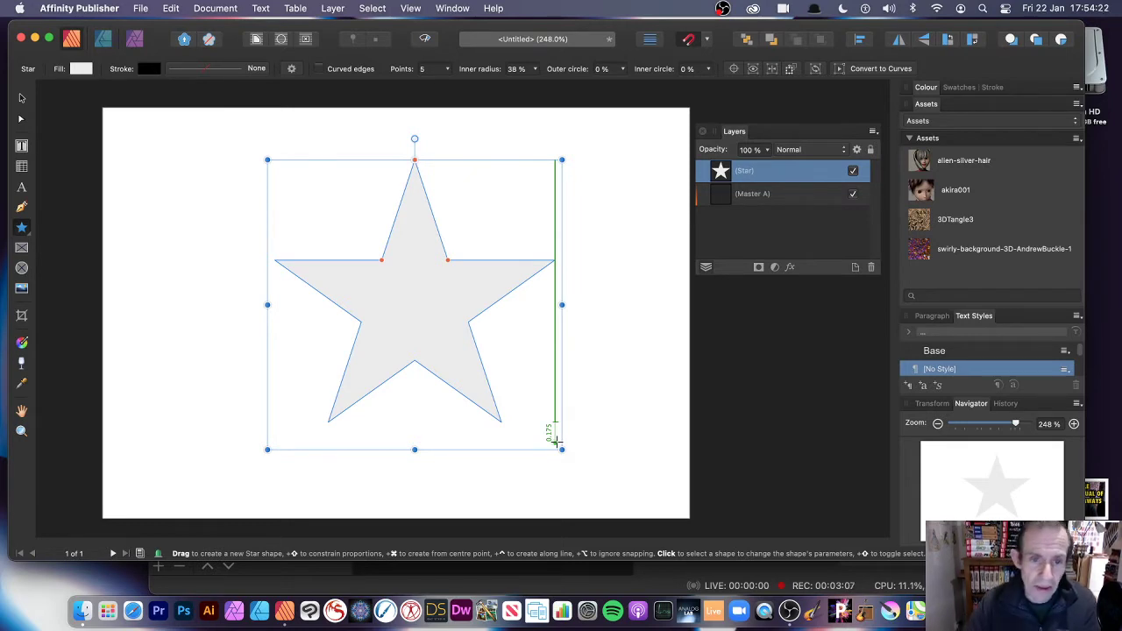
{"action": "left_click_drag", "start_coordinate": [556, 441], "coordinate": [556, 442]}
{"action": "left_click", "coordinate": [447, 70]}
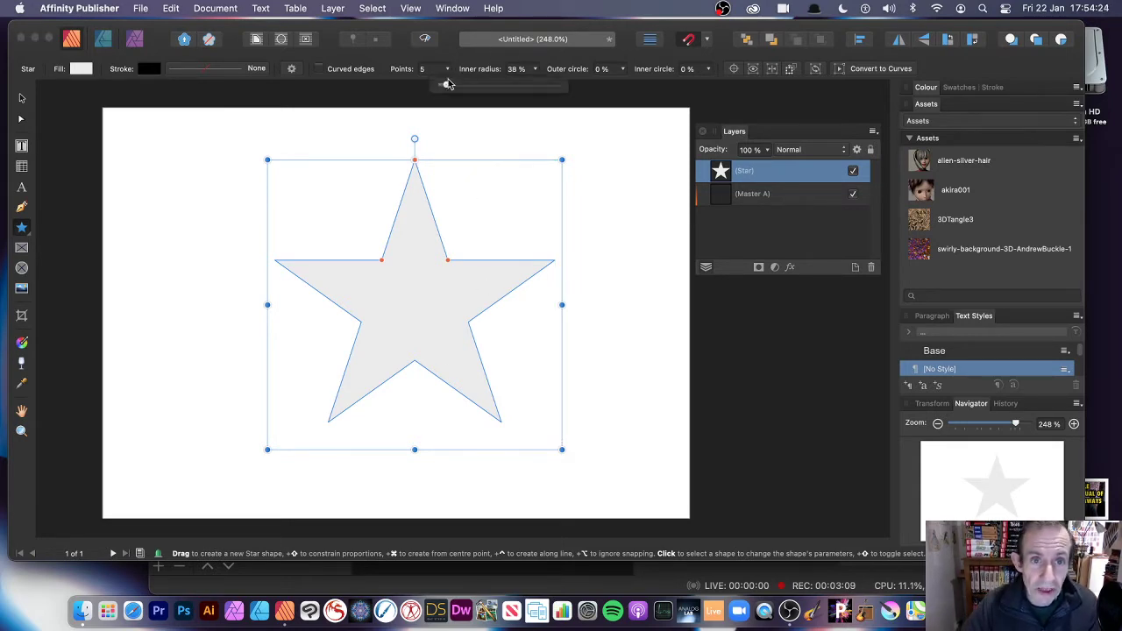
{"action": "left_click_drag", "start_coordinate": [447, 85], "coordinate": [472, 87]}
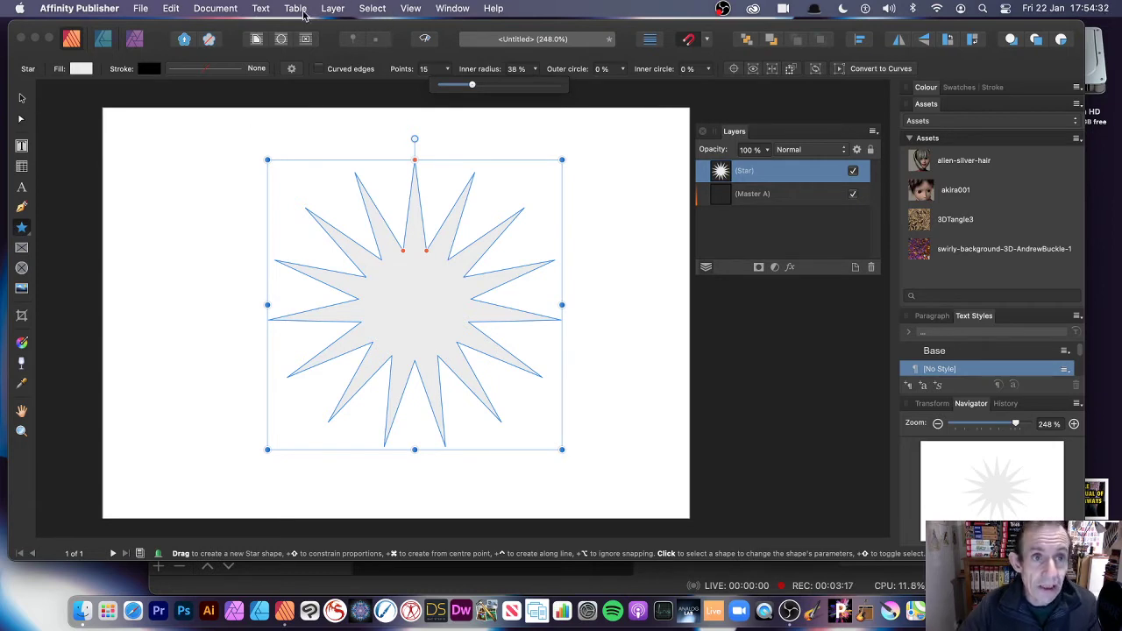
{"action": "left_click", "coordinate": [333, 8]}
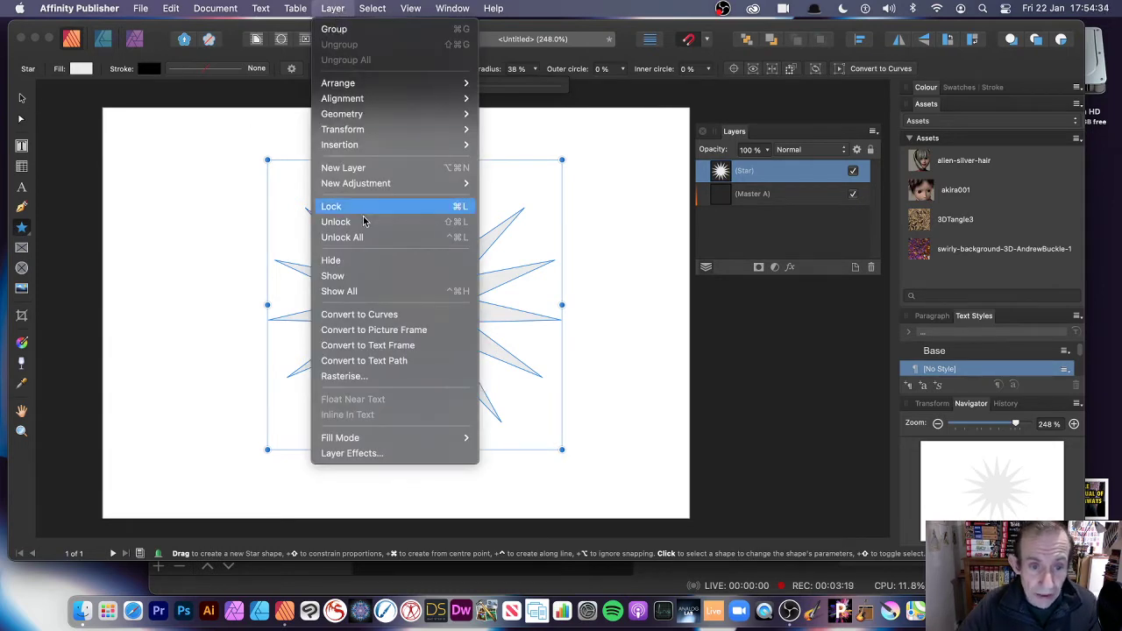
Convert the star to a picture frame and place 3DTangle1.jpg inside it.
{"action": "left_click", "coordinate": [391, 334]}
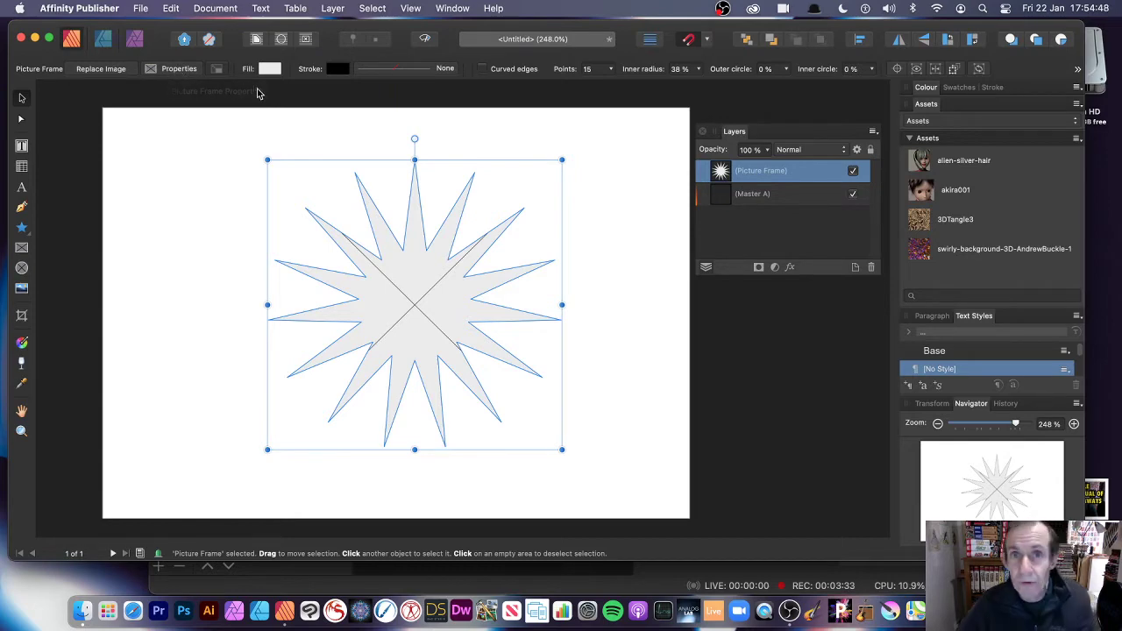
{"action": "left_click", "coordinate": [101, 69]}
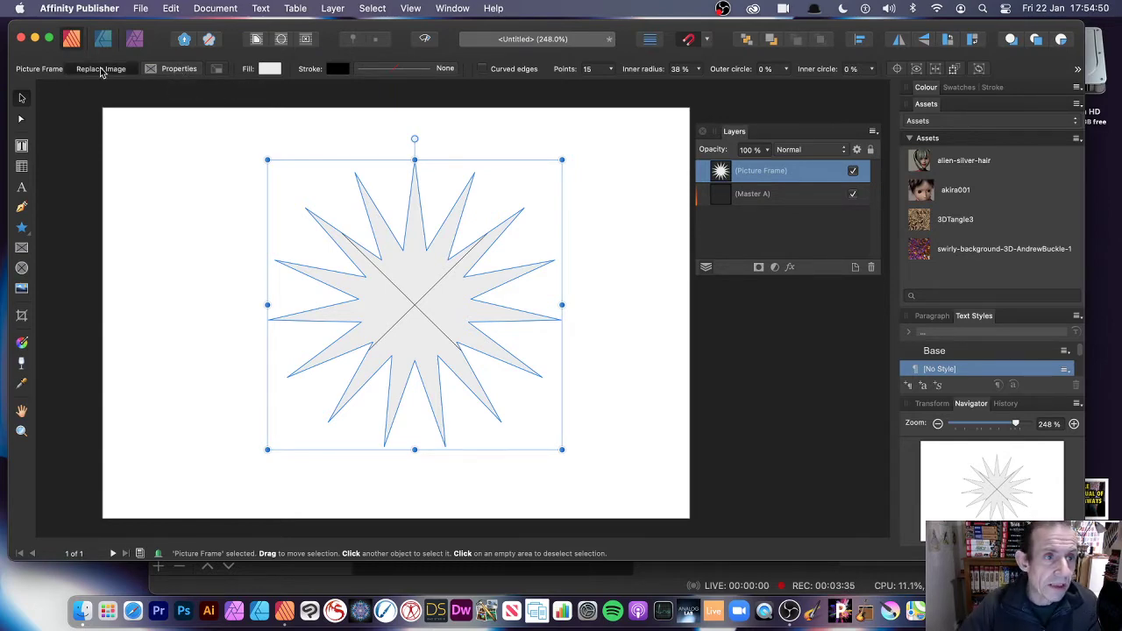
{"action": "left_click", "coordinate": [419, 221]}
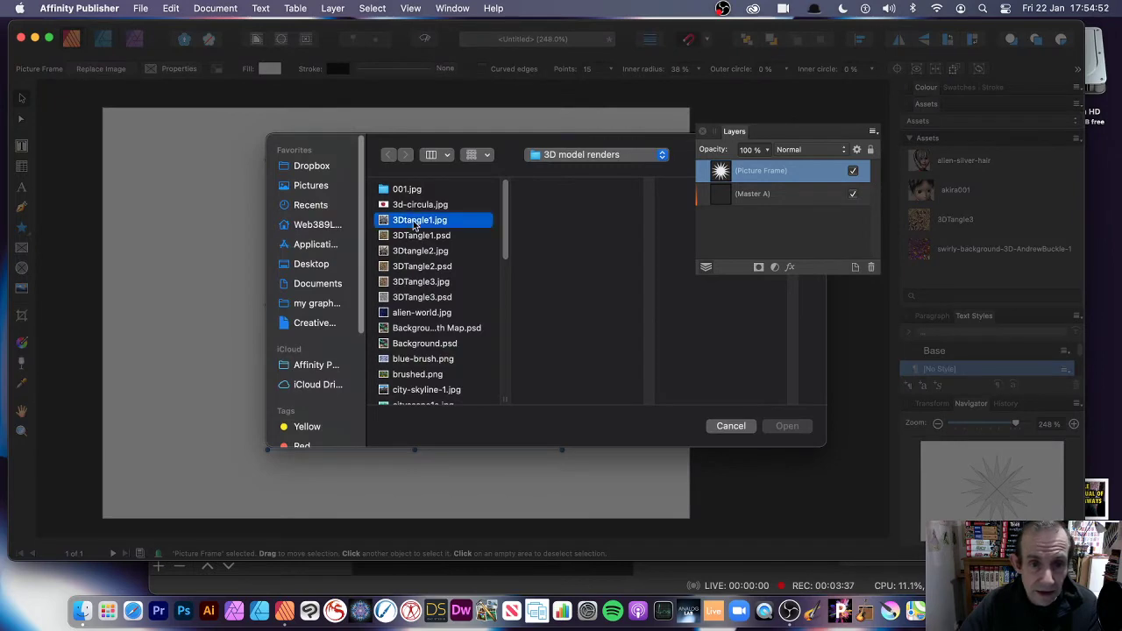
{"action": "left_click", "coordinate": [786, 427]}
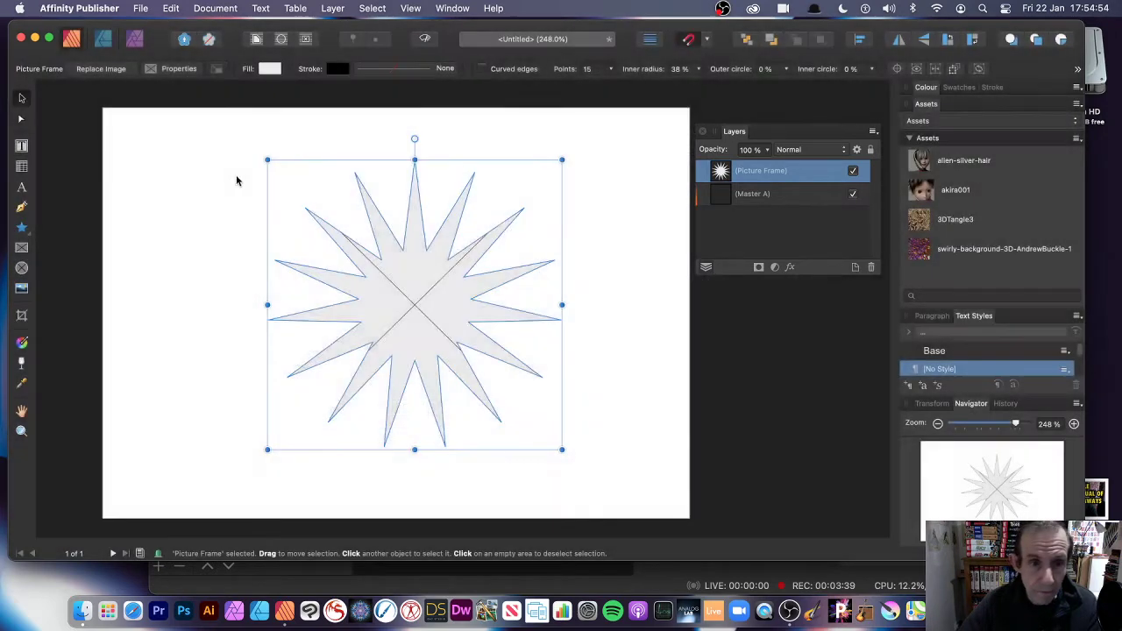
Reposition the 3DTangle1 image and scale it to 38% within the star.
{"action": "mouse_move", "coordinate": [416, 302]}
{"action": "left_mouse_down"}
{"action": "mouse_move", "coordinate": [387, 261]}
{"action": "mouse_move", "coordinate": [407, 296]}
{"action": "mouse_move", "coordinate": [419, 255]}
{"action": "mouse_move", "coordinate": [412, 346]}
{"action": "mouse_move", "coordinate": [412, 302]}
{"action": "left_mouse_up"}
{"action": "left_click_drag", "start_coordinate": [416, 474], "coordinate": [455, 478]}
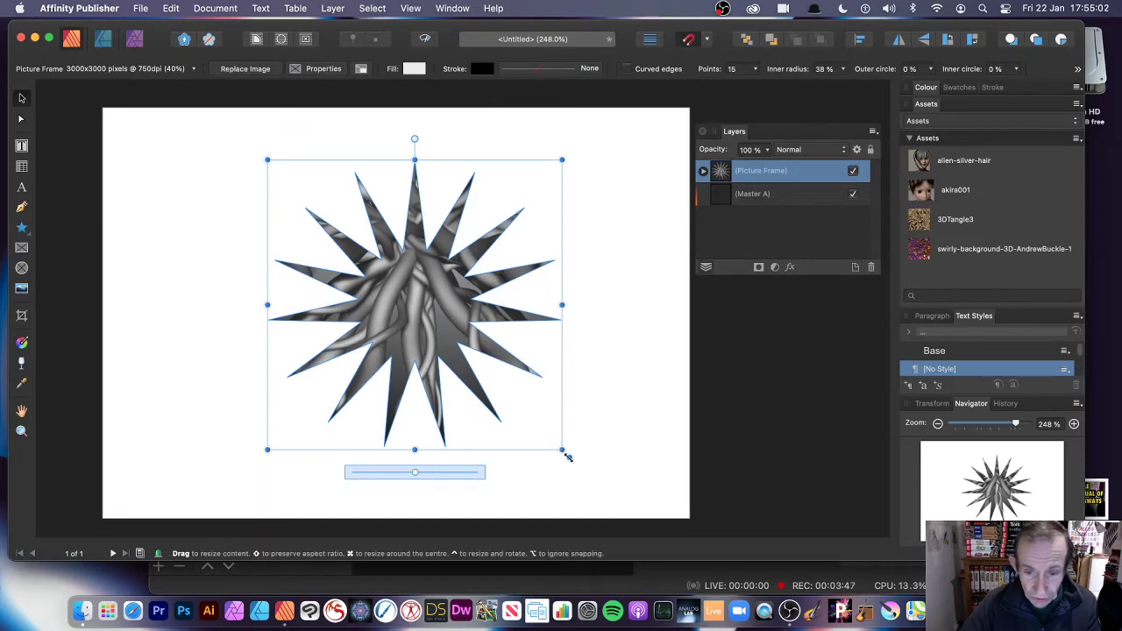
{"action": "left_click_drag", "start_coordinate": [569, 457], "coordinate": [495, 398]}
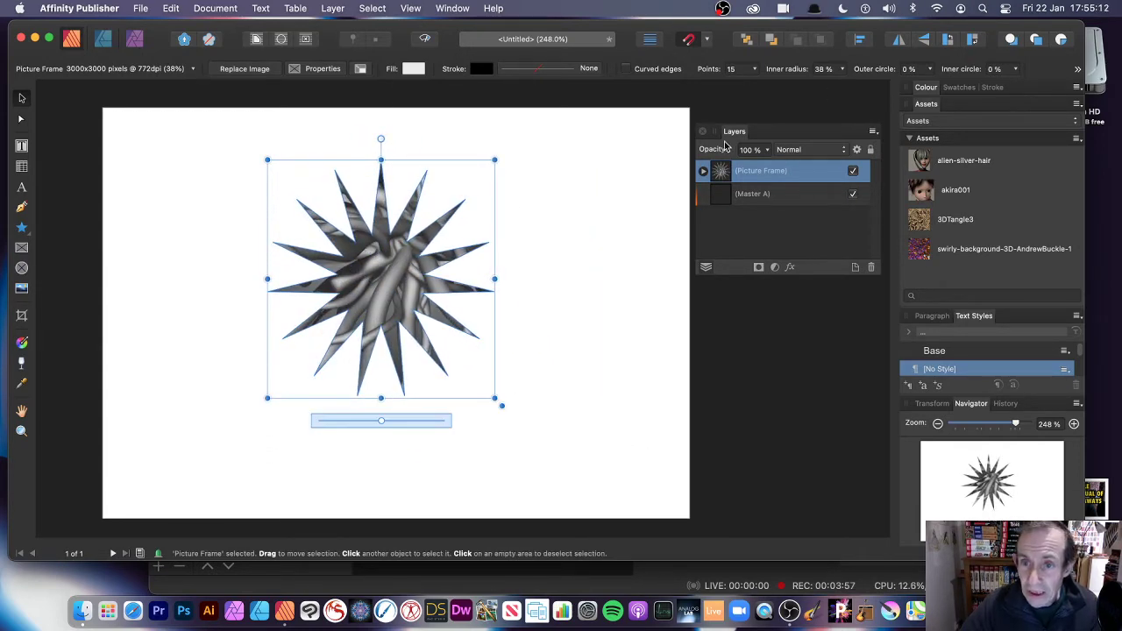
Expand the star's Picture Frame layer and toggle the 3Dtangle1 image's visibility off and on.
{"action": "left_click", "coordinate": [703, 172]}
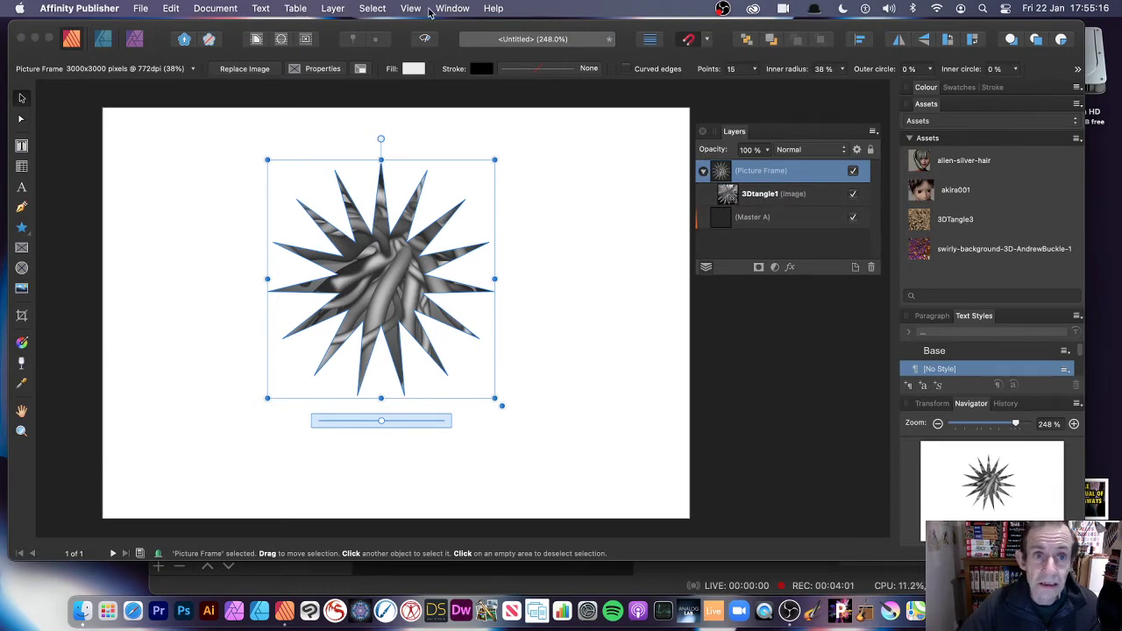
{"action": "left_click", "coordinate": [411, 9]}
{"action": "mouse_move", "coordinate": [491, 330]}
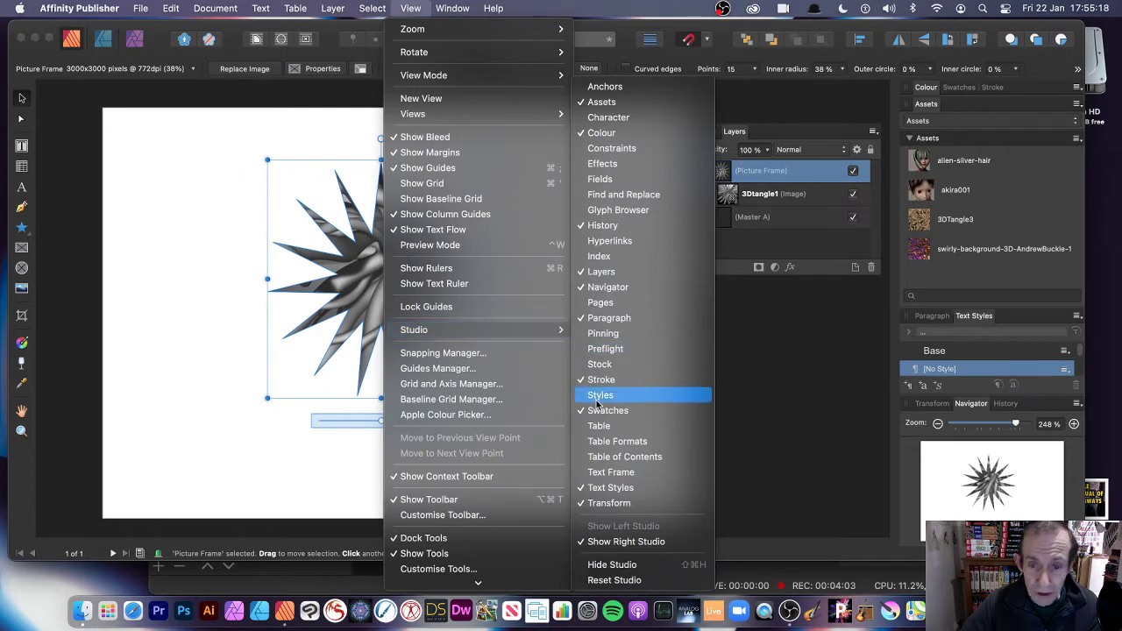
{"action": "left_click", "coordinate": [759, 200]}
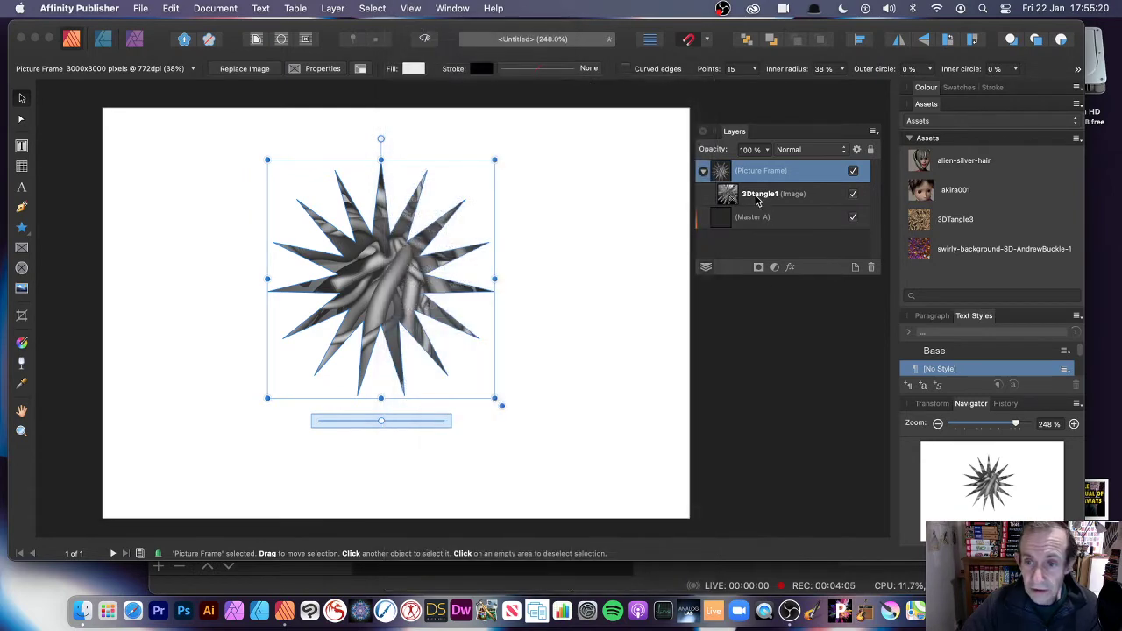
{"action": "left_click", "coordinate": [854, 194]}
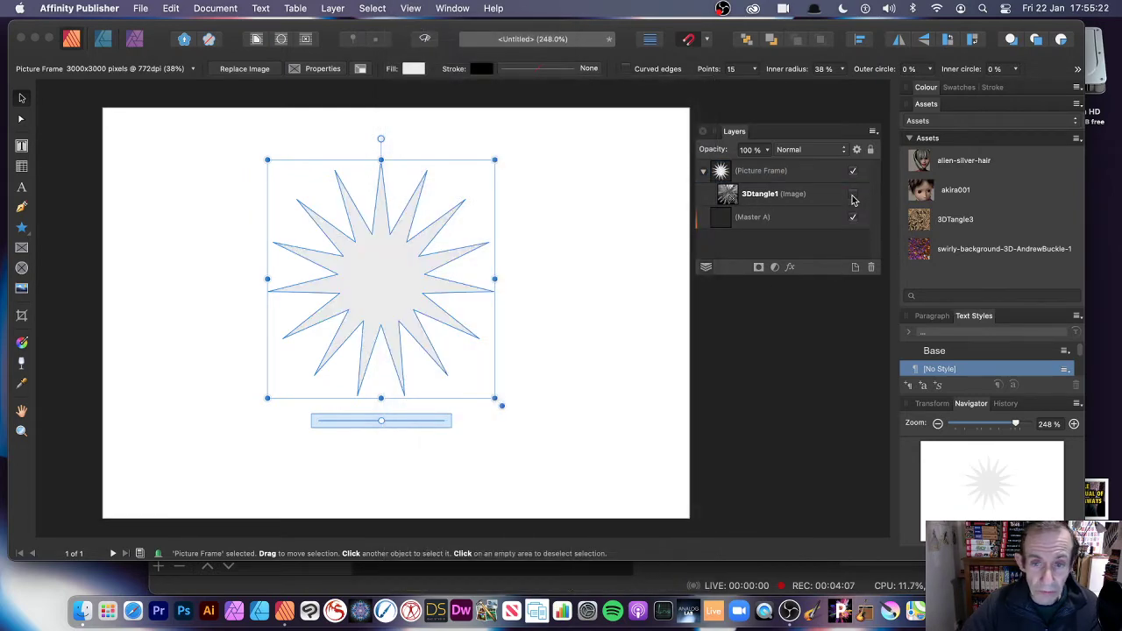
{"action": "left_click", "coordinate": [852, 195]}
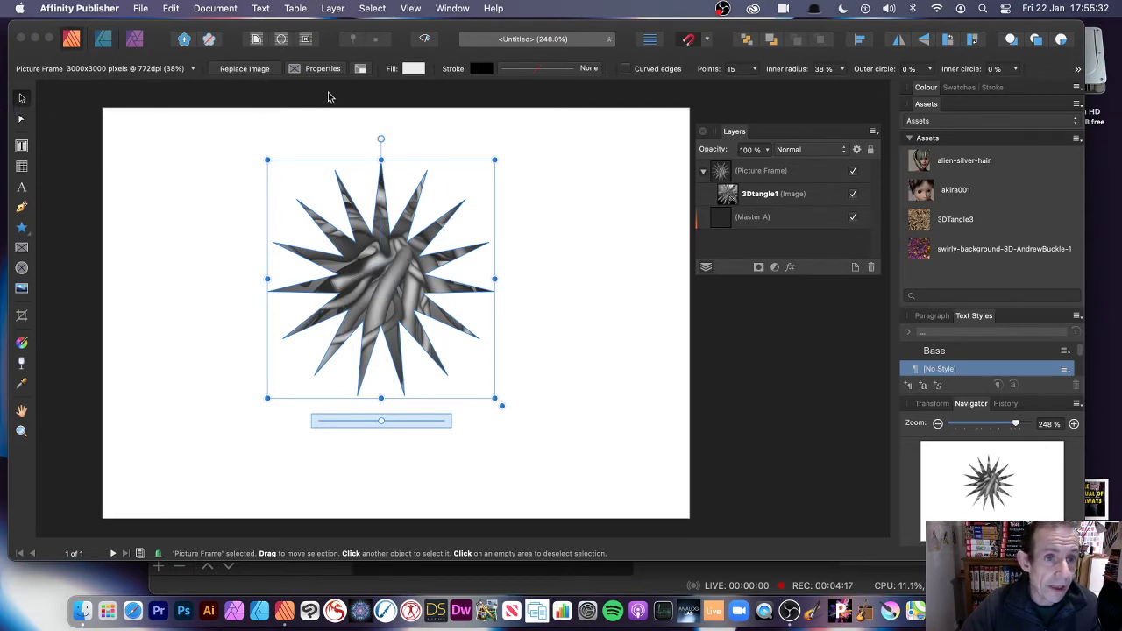
Replace the star's image with the gold 3DTangle3.jpg texture and rescale it to 88%.
{"action": "left_click", "coordinate": [240, 72]}
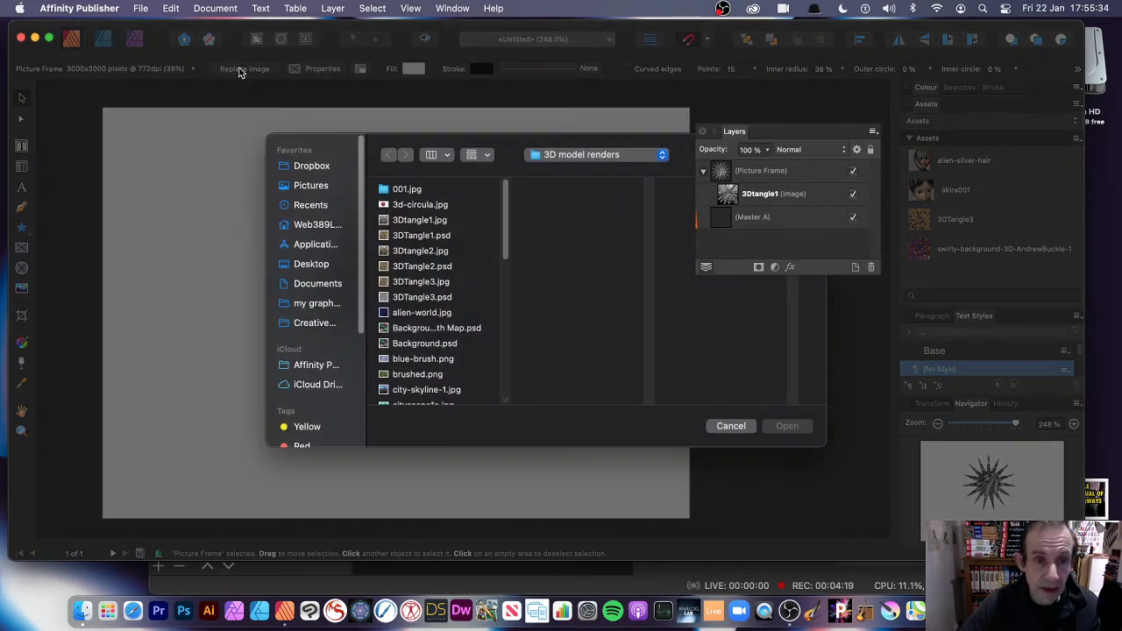
{"action": "left_click", "coordinate": [415, 281]}
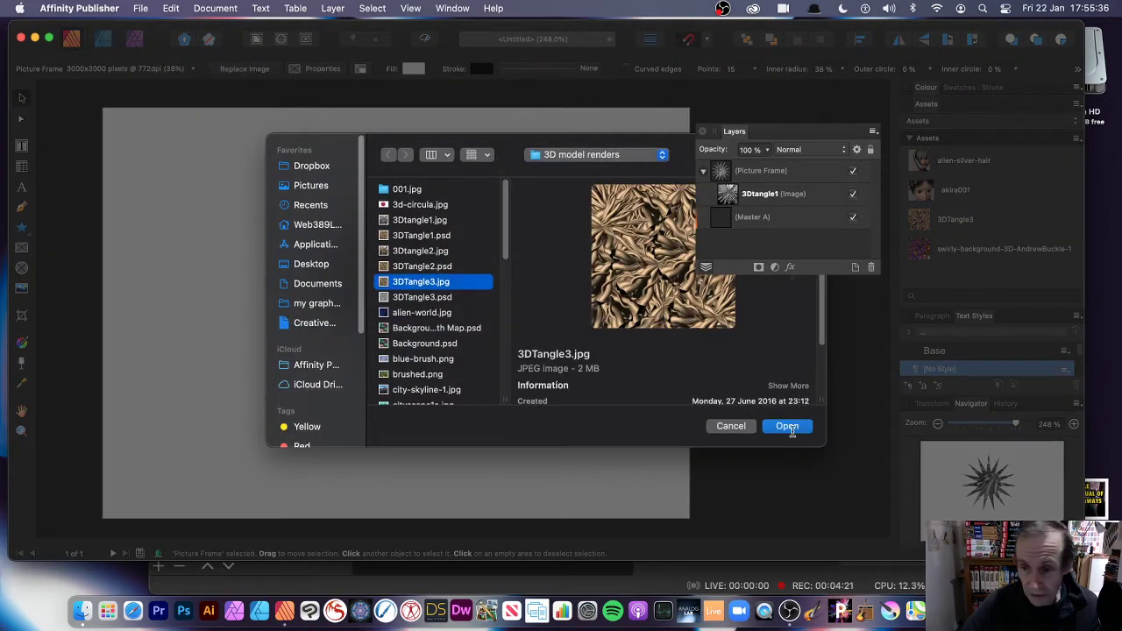
{"action": "left_click", "coordinate": [788, 426]}
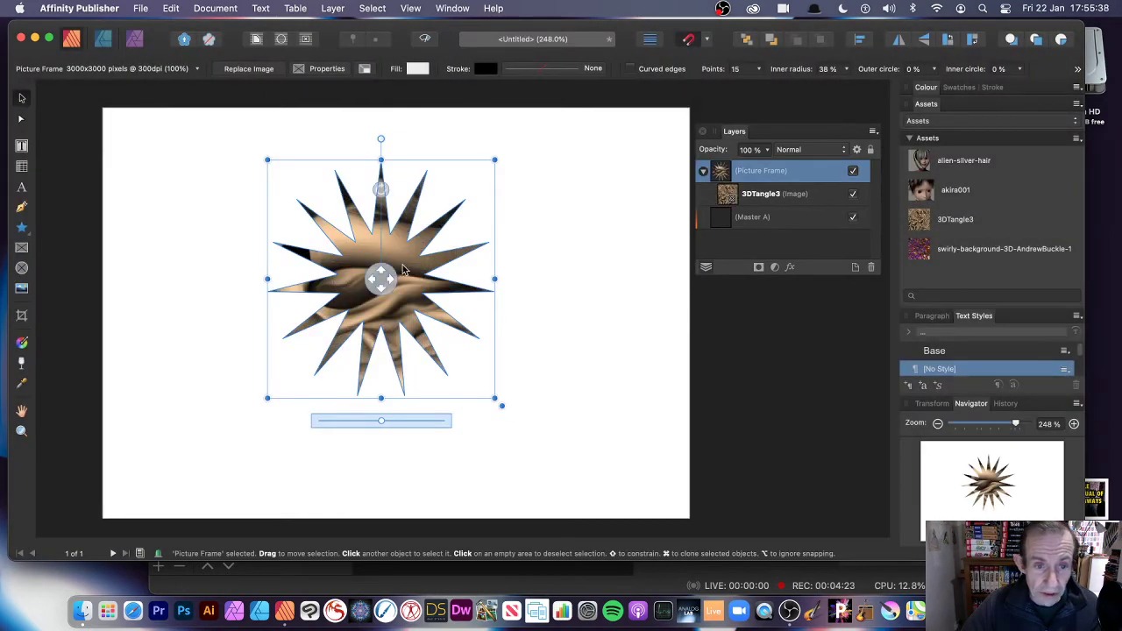
{"action": "mouse_move", "coordinate": [380, 422]}
{"action": "left_mouse_down"}
{"action": "mouse_move", "coordinate": [433, 425]}
{"action": "mouse_move", "coordinate": [333, 419]}
{"action": "mouse_move", "coordinate": [379, 420]}
{"action": "left_mouse_up"}
Move the star frame toward the top-left of the page.
{"action": "left_click", "coordinate": [597, 298]}
{"action": "left_click_drag", "start_coordinate": [391, 261], "coordinate": [301, 199]}
{"action": "left_click", "coordinate": [332, 9]}
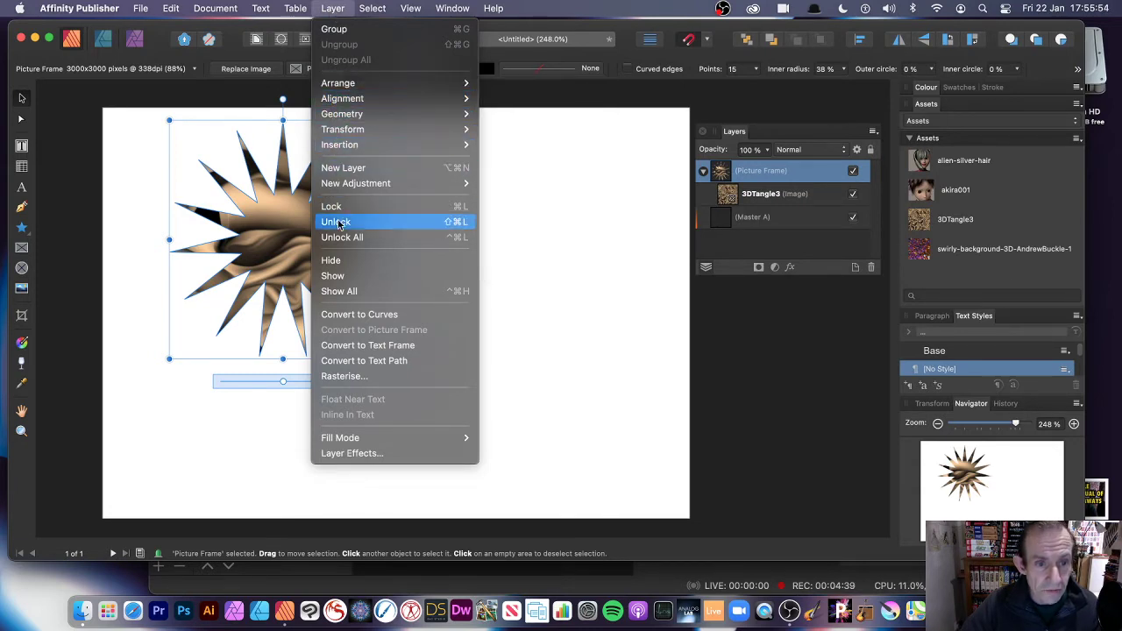
Dismiss the open menus and bring up the context menu for the star's Picture Frame layer.
{"action": "left_click", "coordinate": [307, 158]}
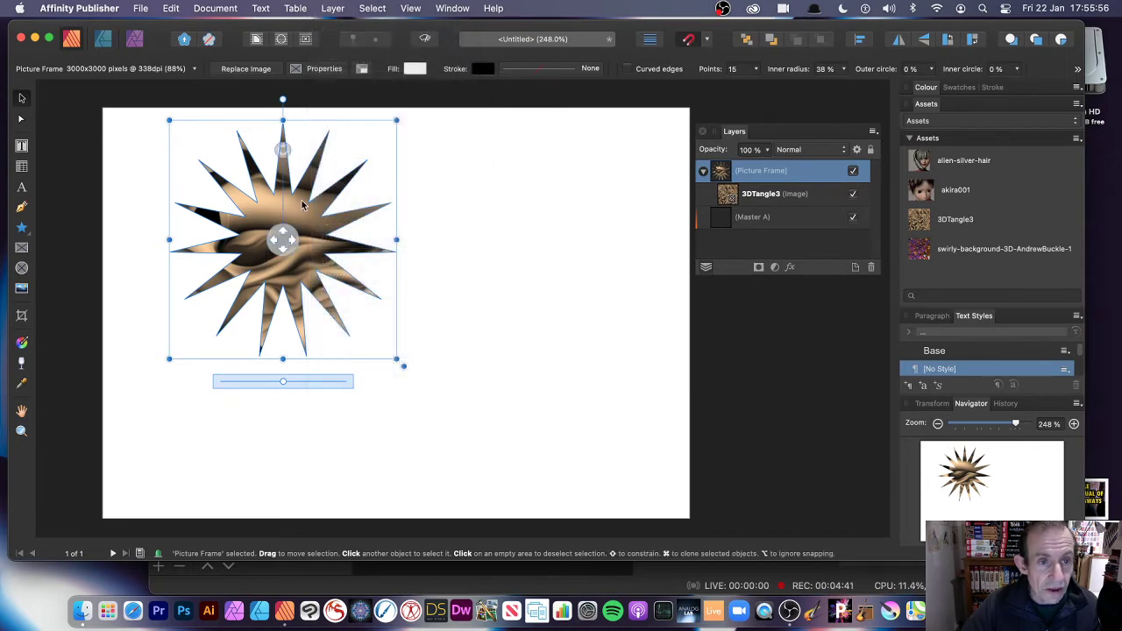
{"action": "right_click", "coordinate": [304, 210]}
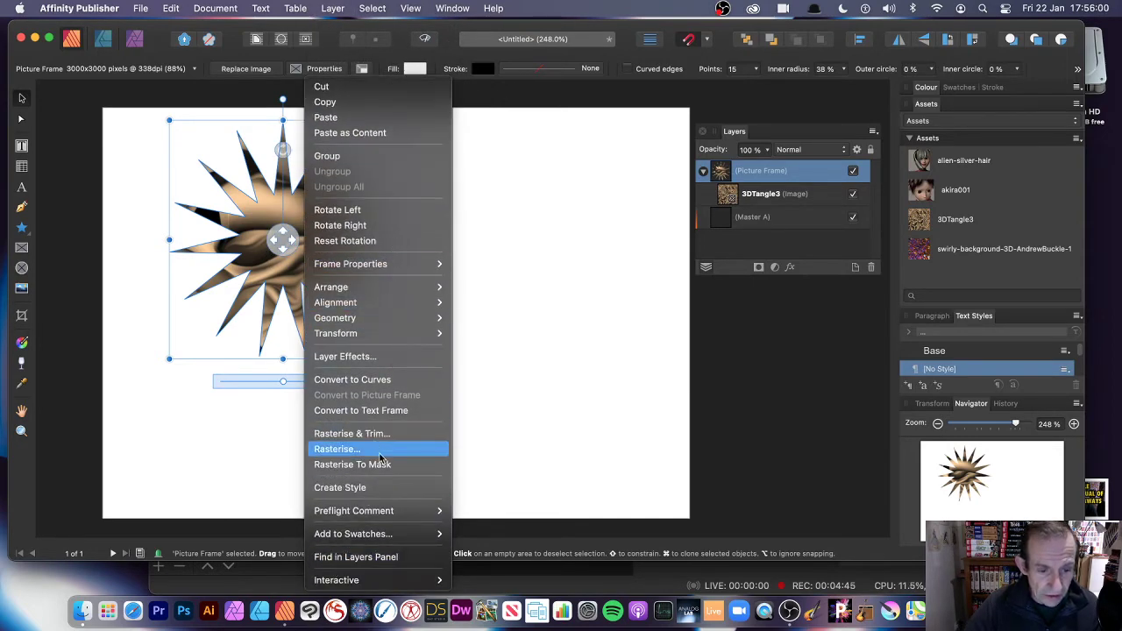
{"action": "left_click", "coordinate": [587, 283]}
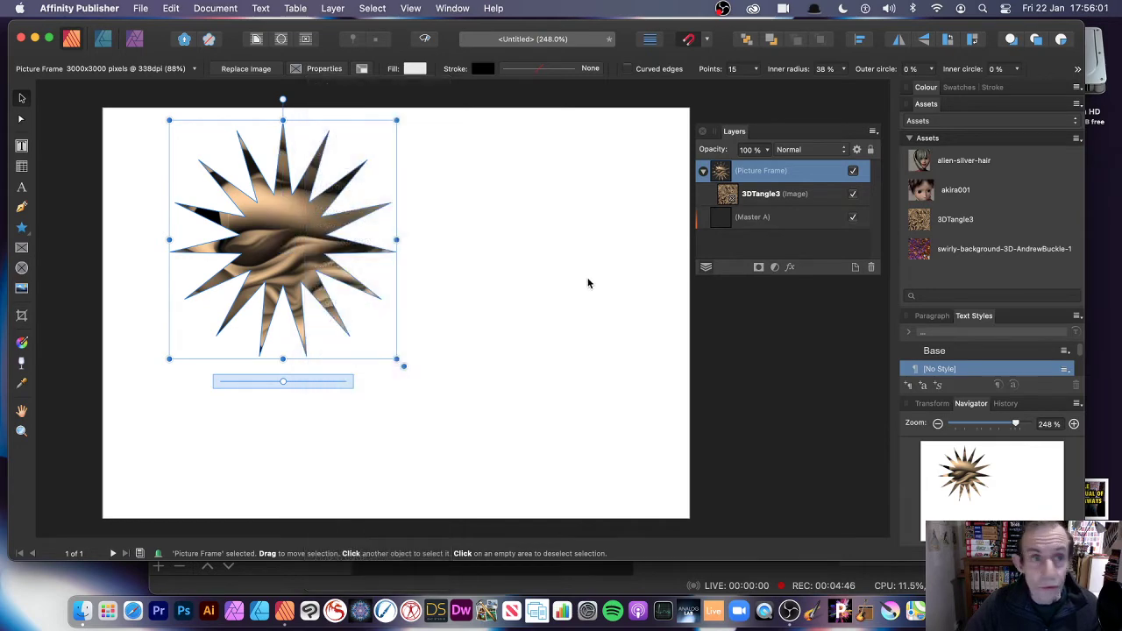
{"action": "right_click", "coordinate": [762, 173]}
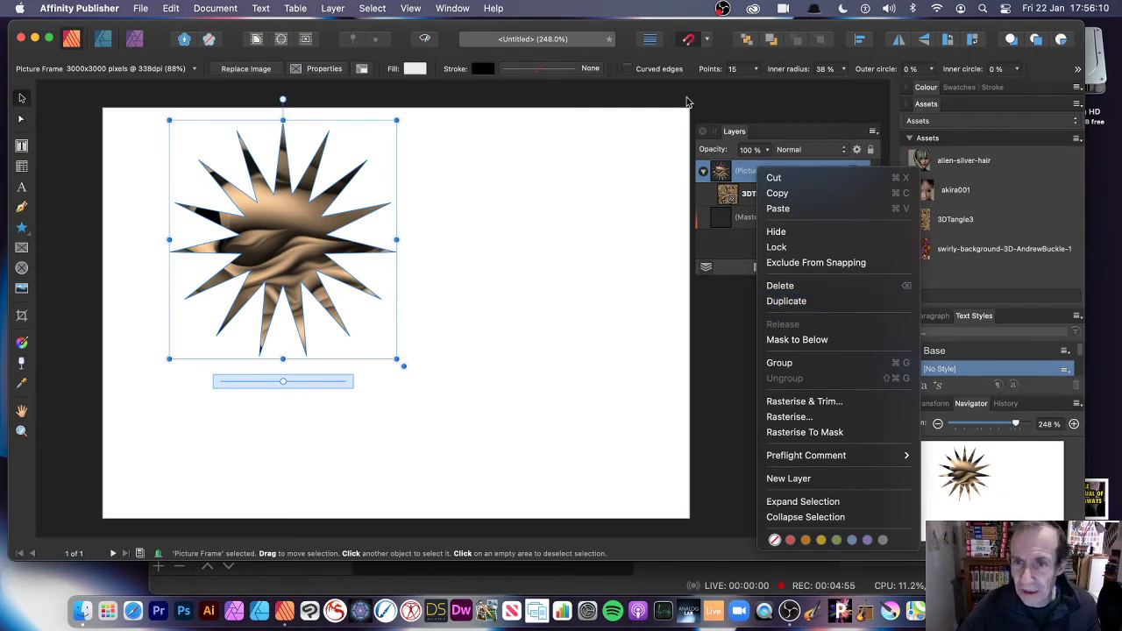
Duplicate the star picture frame, then move the copy down-right and enlarge it.
{"action": "left_click", "coordinate": [786, 302]}
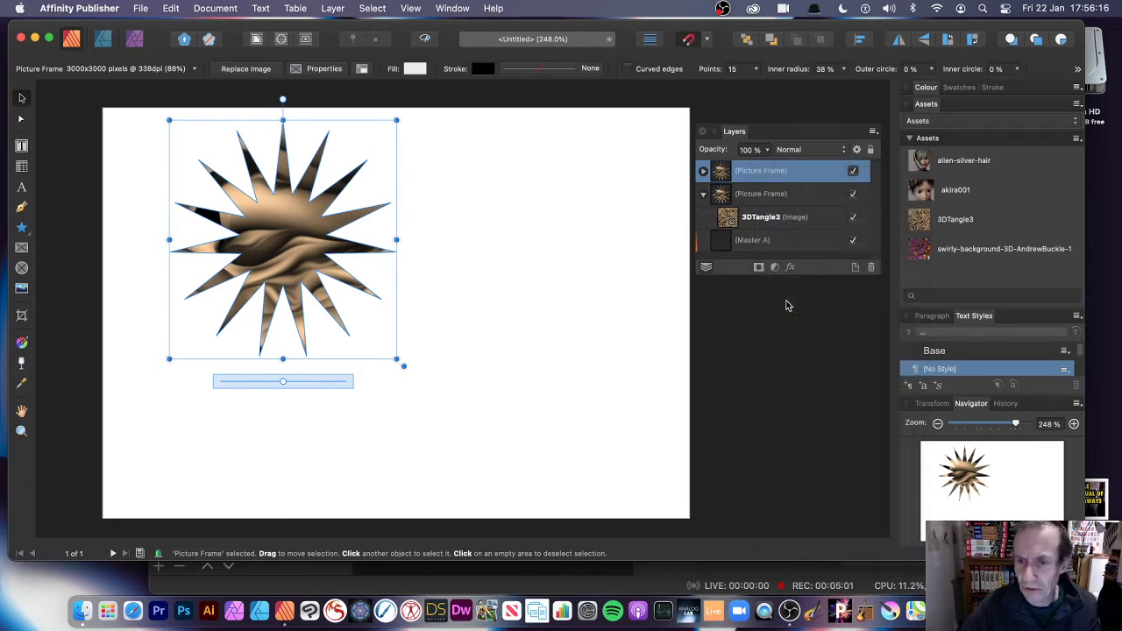
{"action": "left_click_drag", "start_coordinate": [279, 205], "coordinate": [455, 243]}
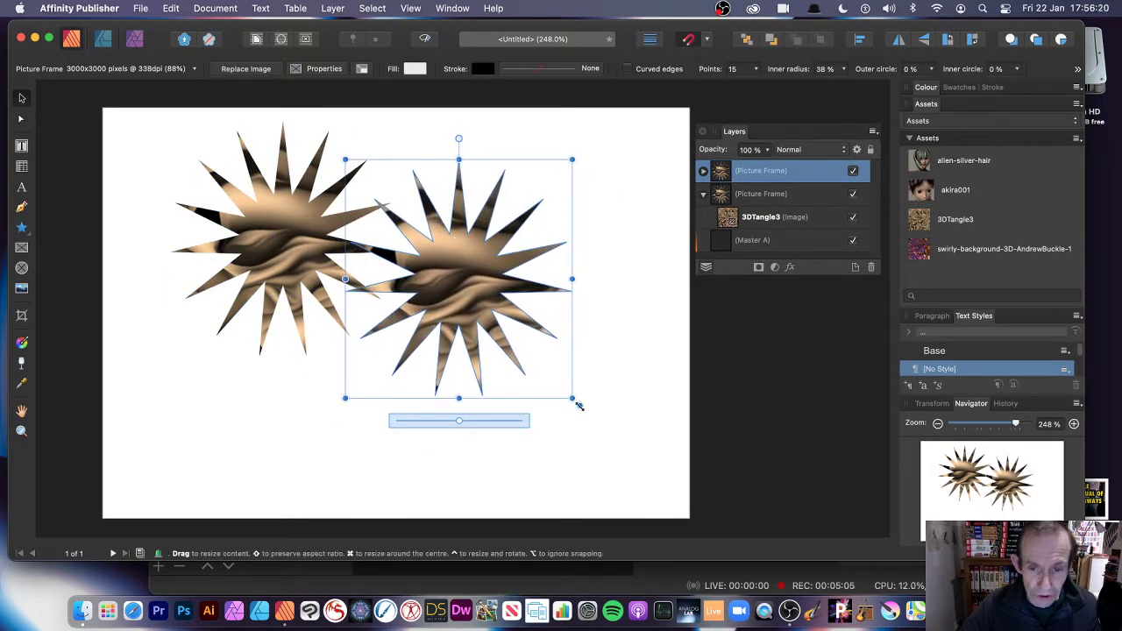
{"action": "left_click_drag", "start_coordinate": [574, 400], "coordinate": [670, 502]}
{"action": "left_click_drag", "start_coordinate": [536, 352], "coordinate": [501, 329]}
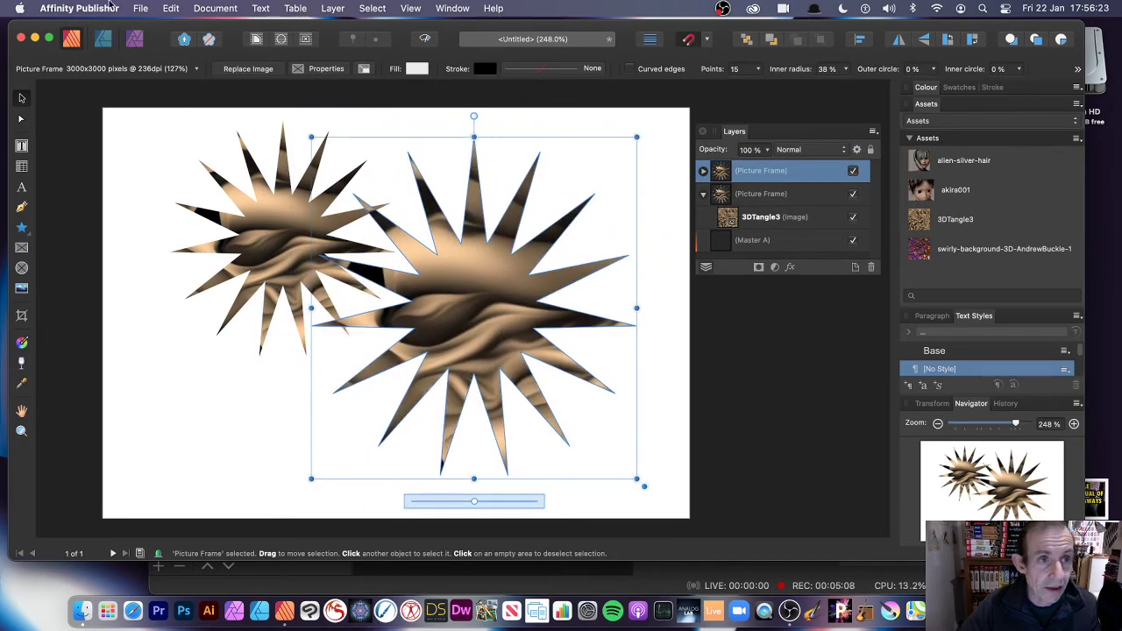
Delete the enlarged duplicate star's Picture Frame layer, leaving the original textured star.
{"action": "left_click", "coordinate": [333, 9]}
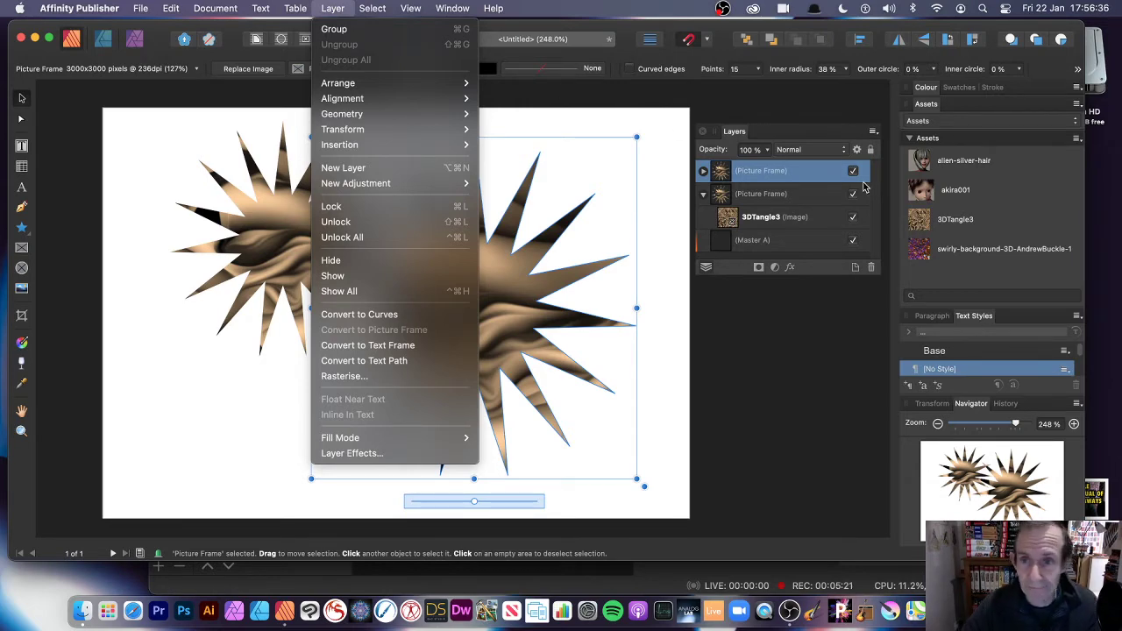
{"action": "left_click", "coordinate": [735, 140]}
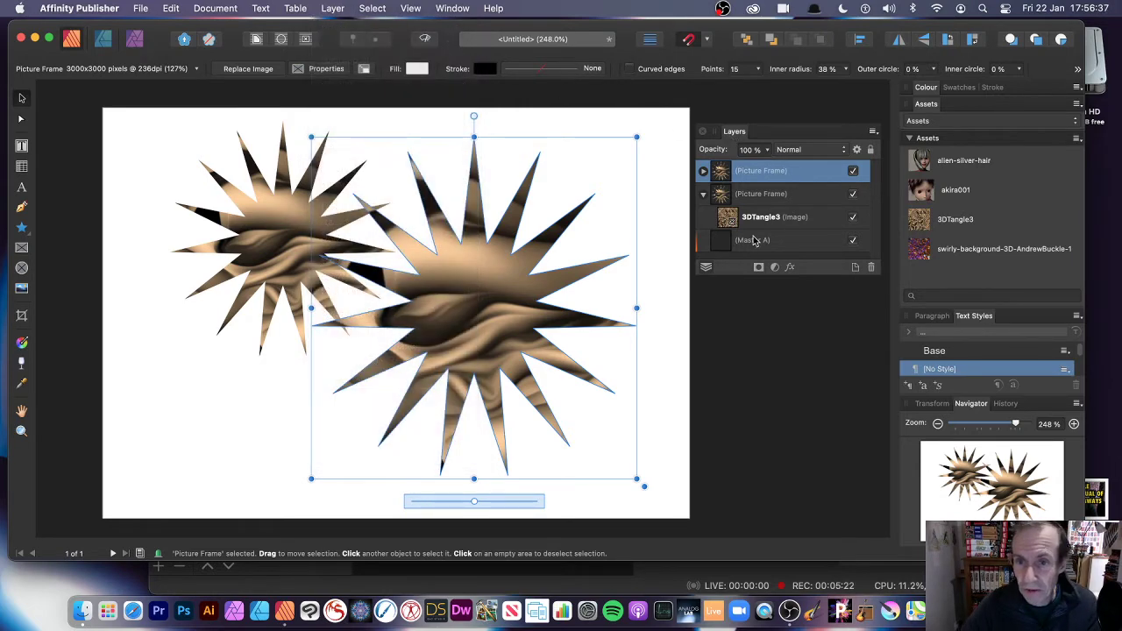
{"action": "left_click", "coordinate": [703, 171]}
{"action": "left_click", "coordinate": [703, 171]}
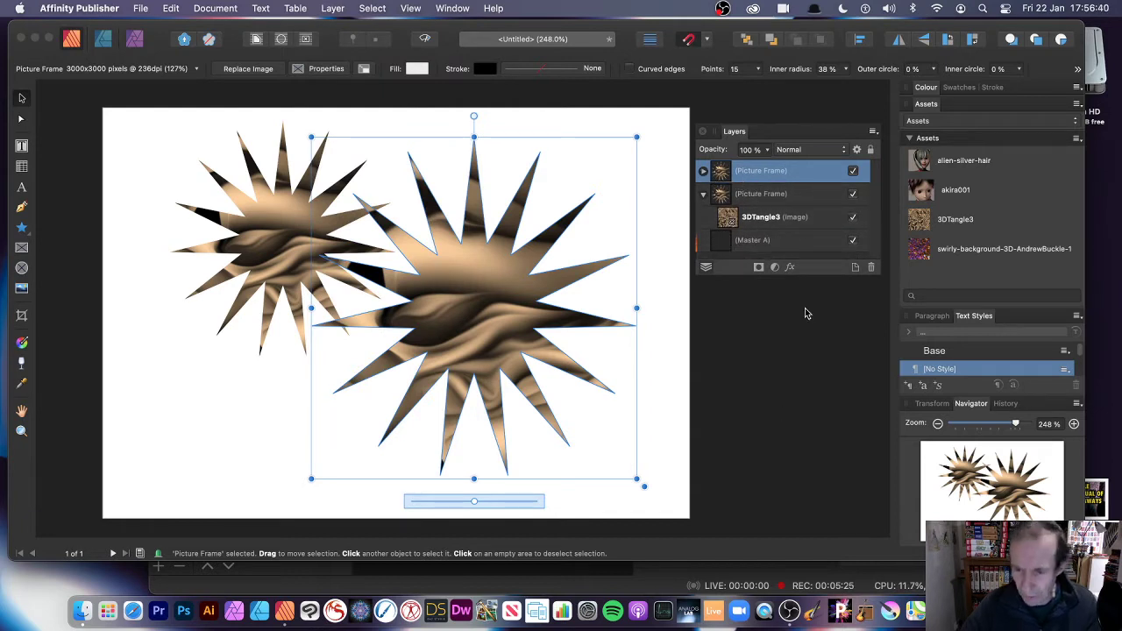
{"action": "left_click", "coordinate": [871, 268]}
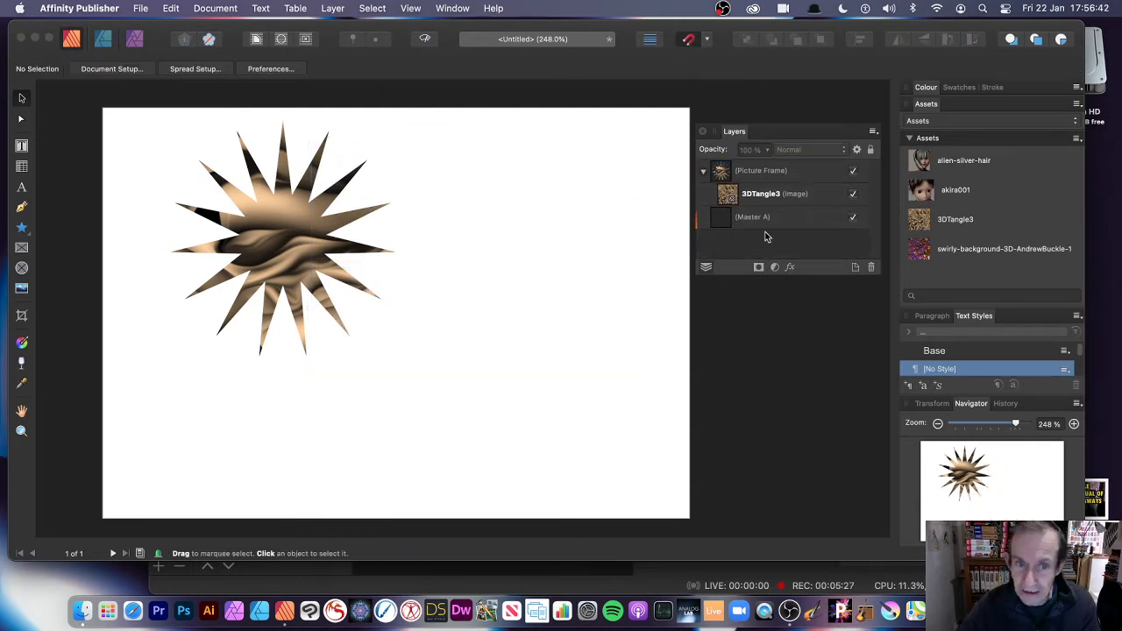
{"action": "left_click_drag", "start_coordinate": [284, 232], "coordinate": [449, 306]}
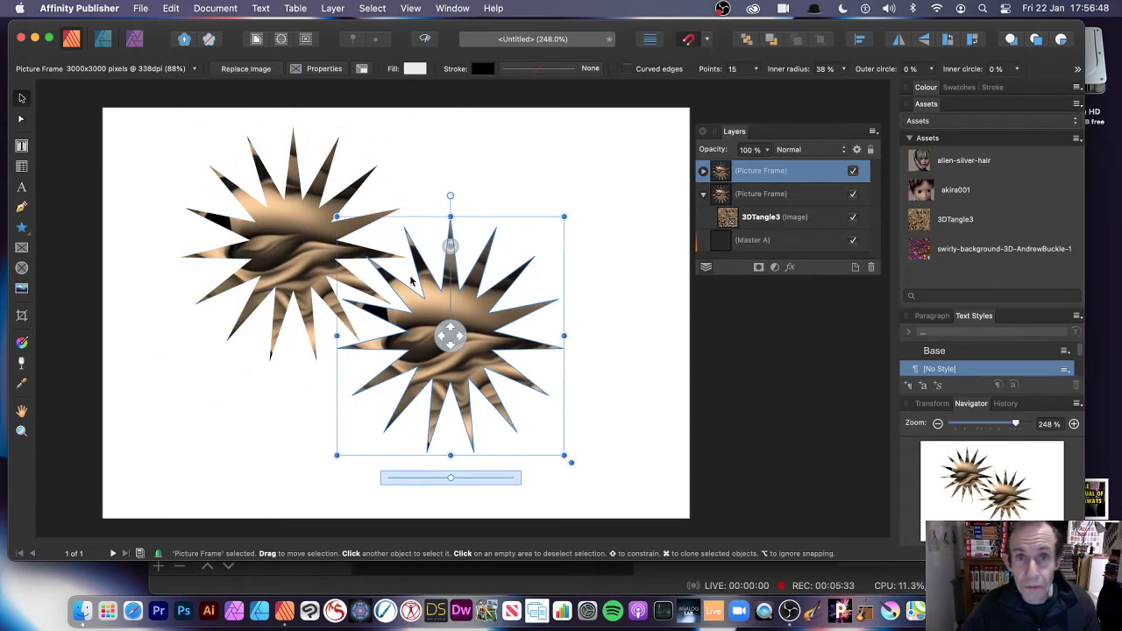
Undo the accidental copy, returning to the single centred star.
{"action": "key", "text": "super+z"}
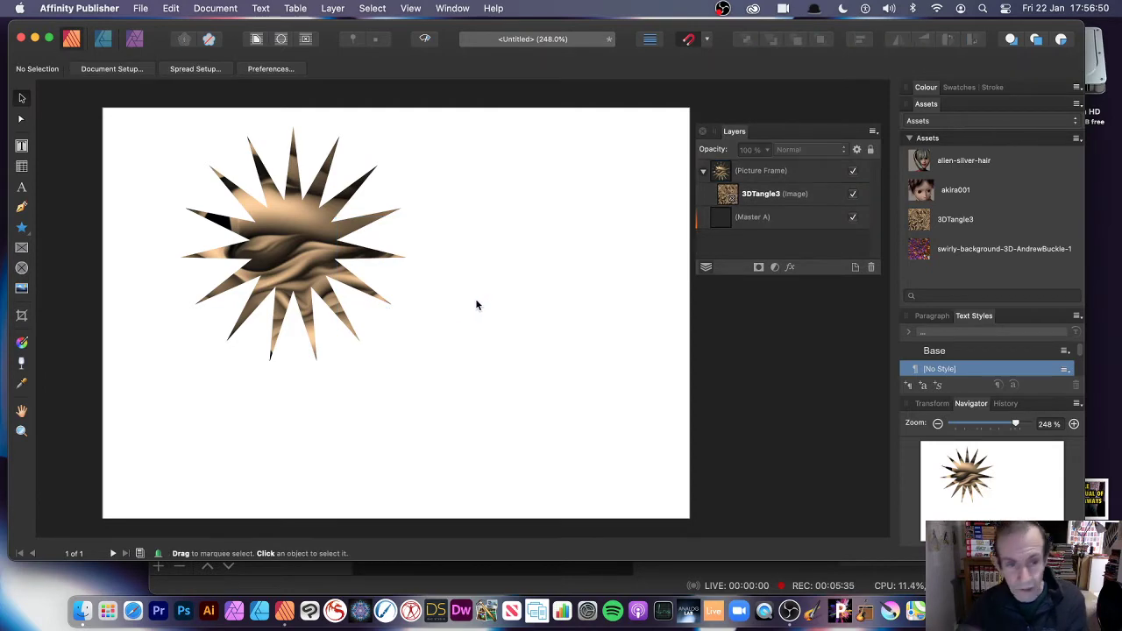
{"action": "key", "text": "super+z"}
{"action": "key", "text": "super+z"}
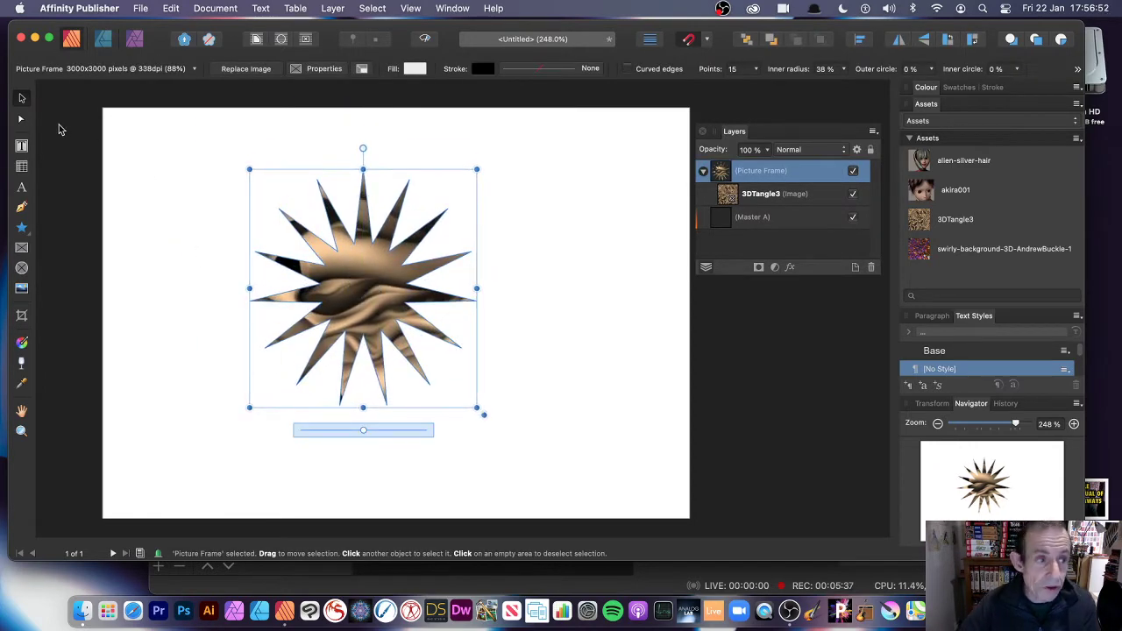
{"action": "left_click", "coordinate": [22, 121]}
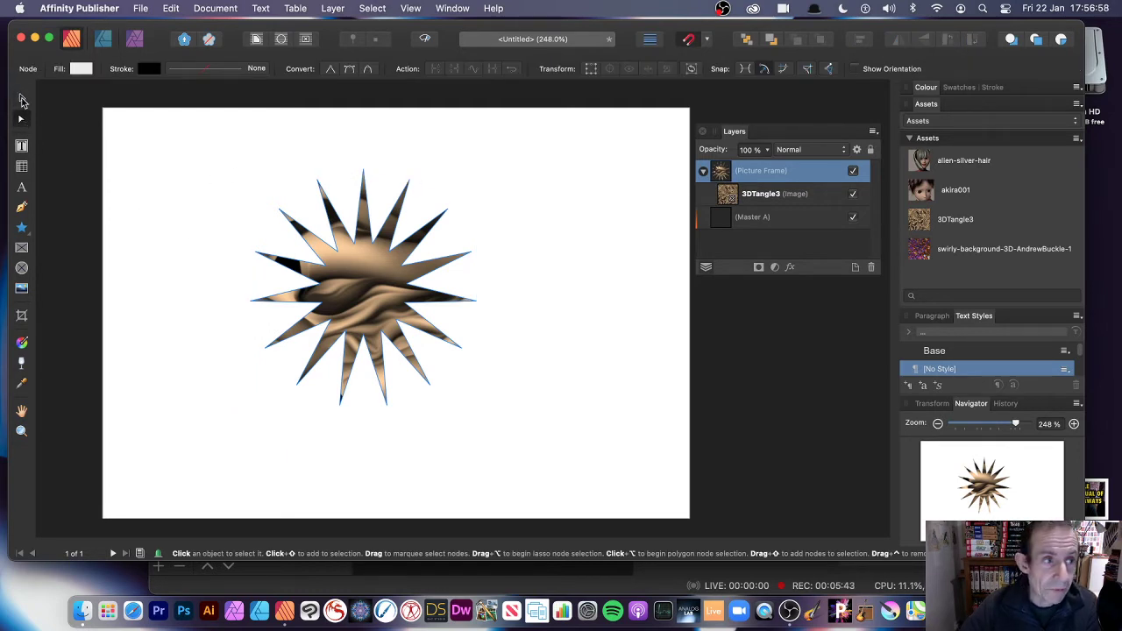
{"action": "left_click", "coordinate": [22, 98]}
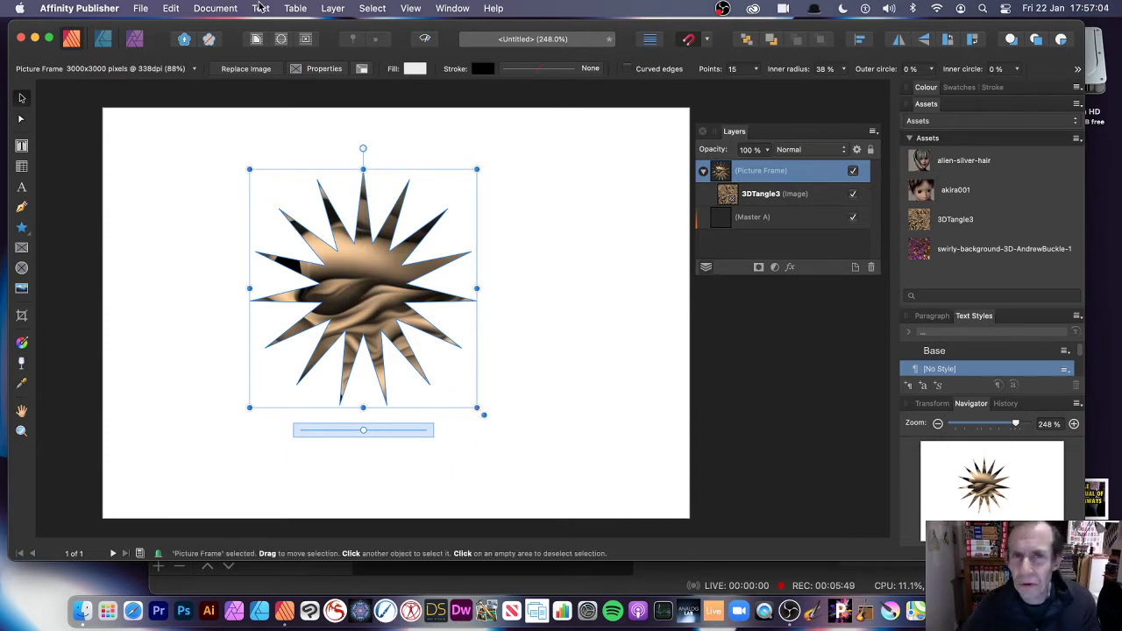
Convert the star to curves and drag its points into long spikes toward the upper left.
{"action": "left_click", "coordinate": [334, 8]}
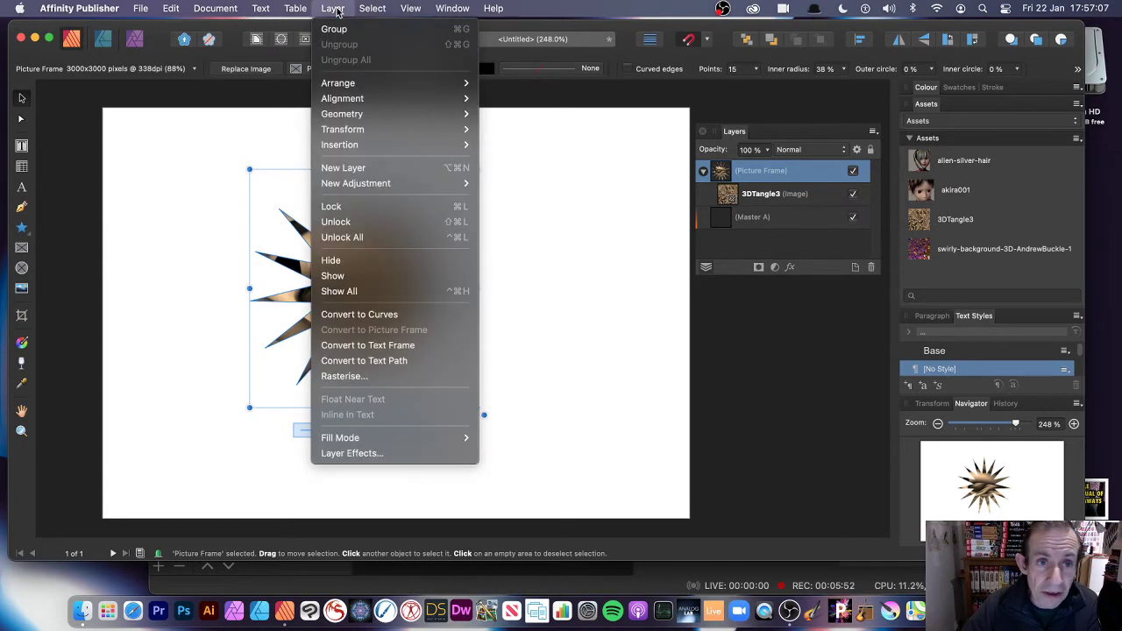
{"action": "left_click", "coordinate": [385, 315]}
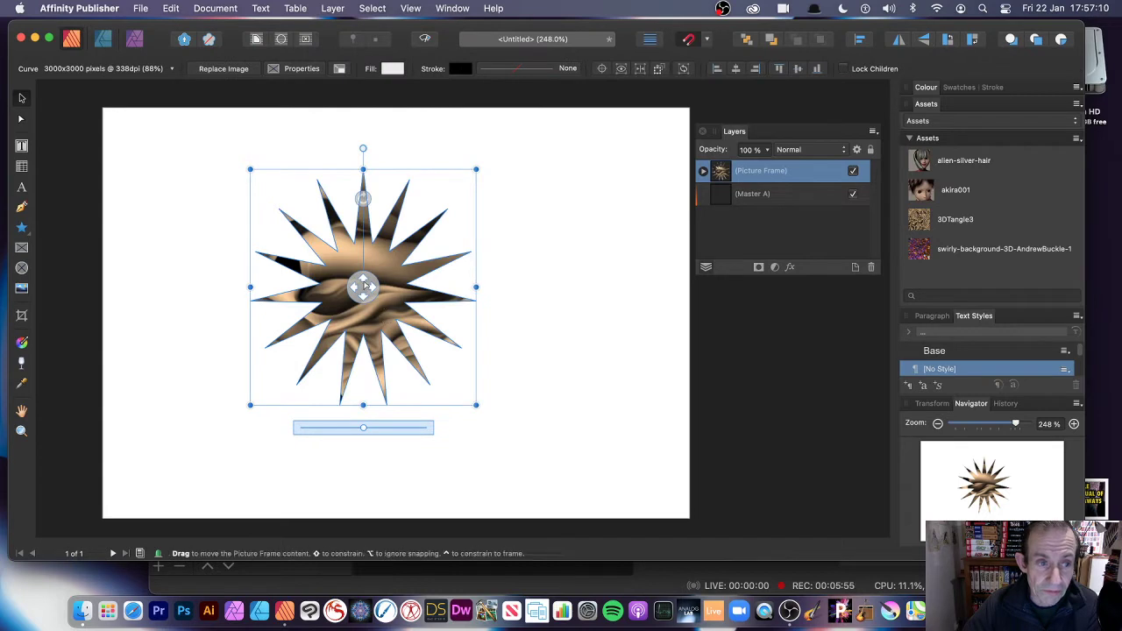
{"action": "left_click", "coordinate": [22, 120]}
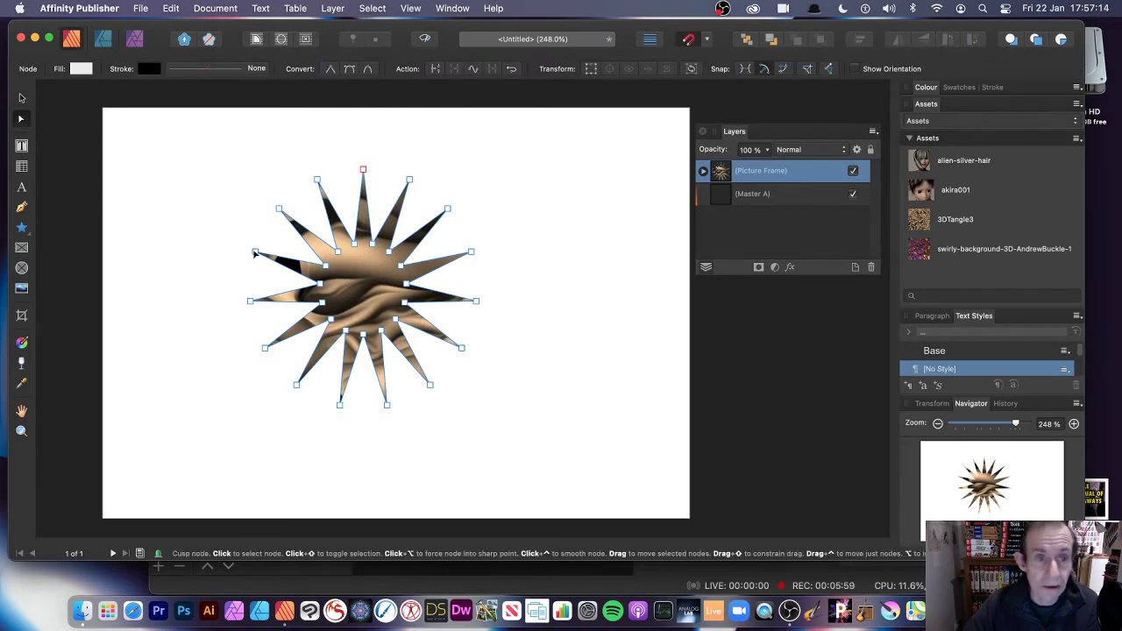
{"action": "left_click_drag", "start_coordinate": [254, 253], "coordinate": [113, 165]}
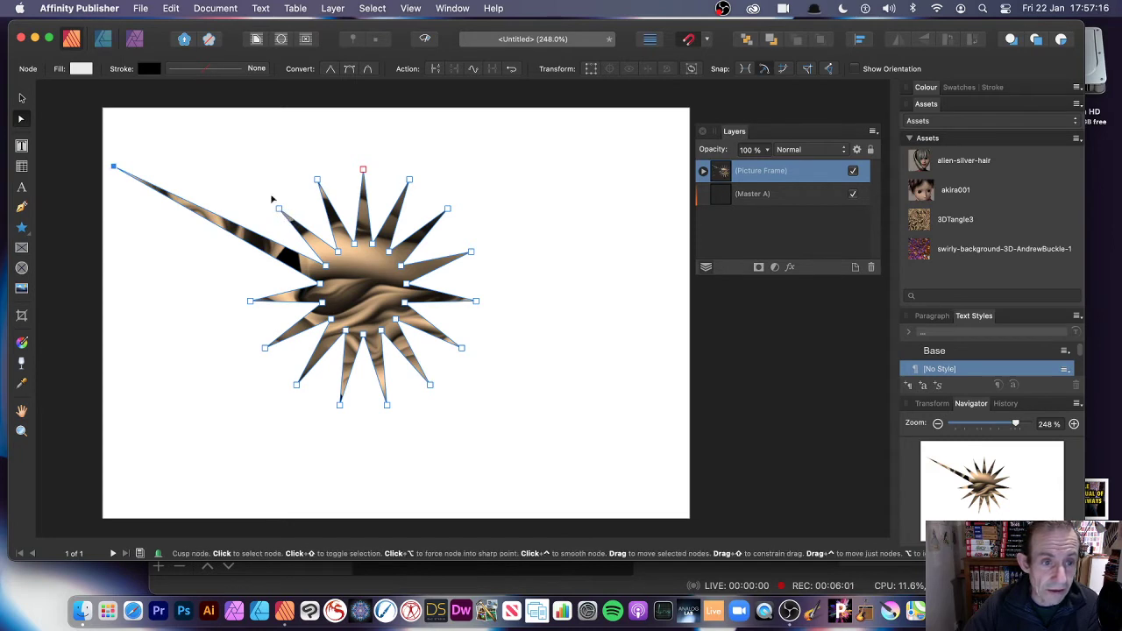
{"action": "left_click_drag", "start_coordinate": [278, 207], "coordinate": [198, 123]}
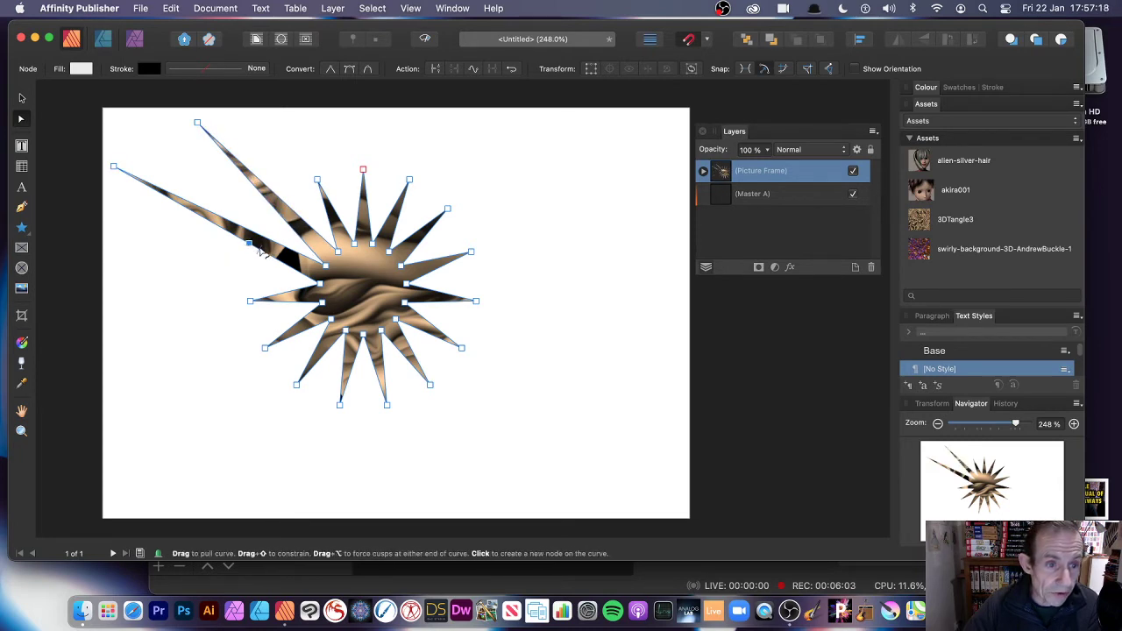
{"action": "left_click", "coordinate": [251, 248]}
{"action": "left_click_drag", "start_coordinate": [251, 248], "coordinate": [205, 272]}
{"action": "key", "text": "ctrl+z"}
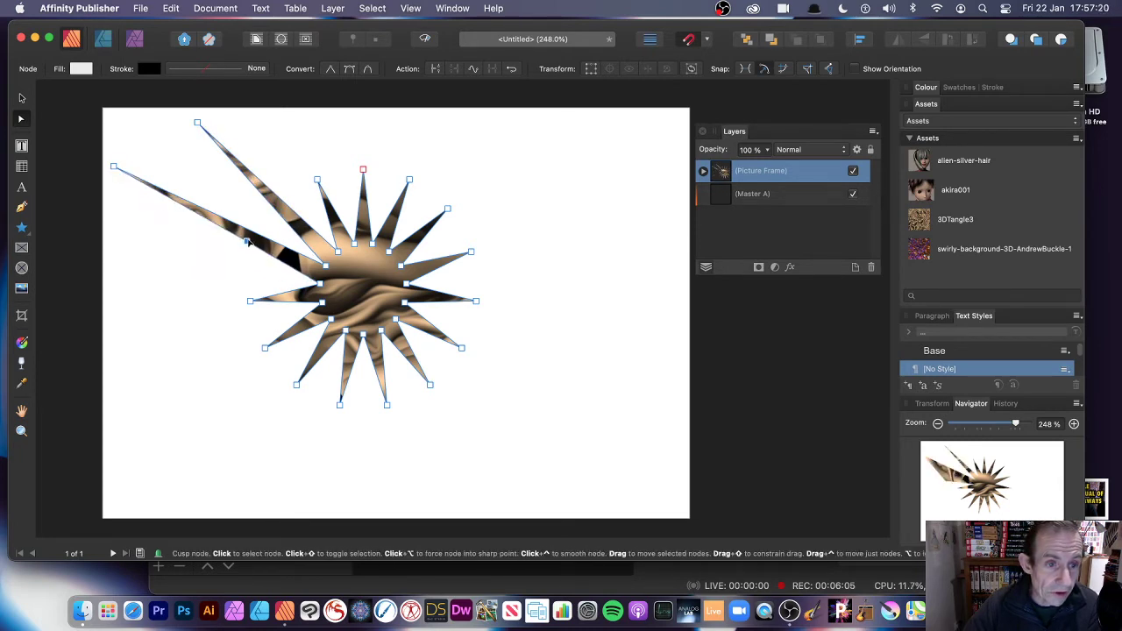
{"action": "left_click_drag", "start_coordinate": [280, 263], "coordinate": [148, 326]}
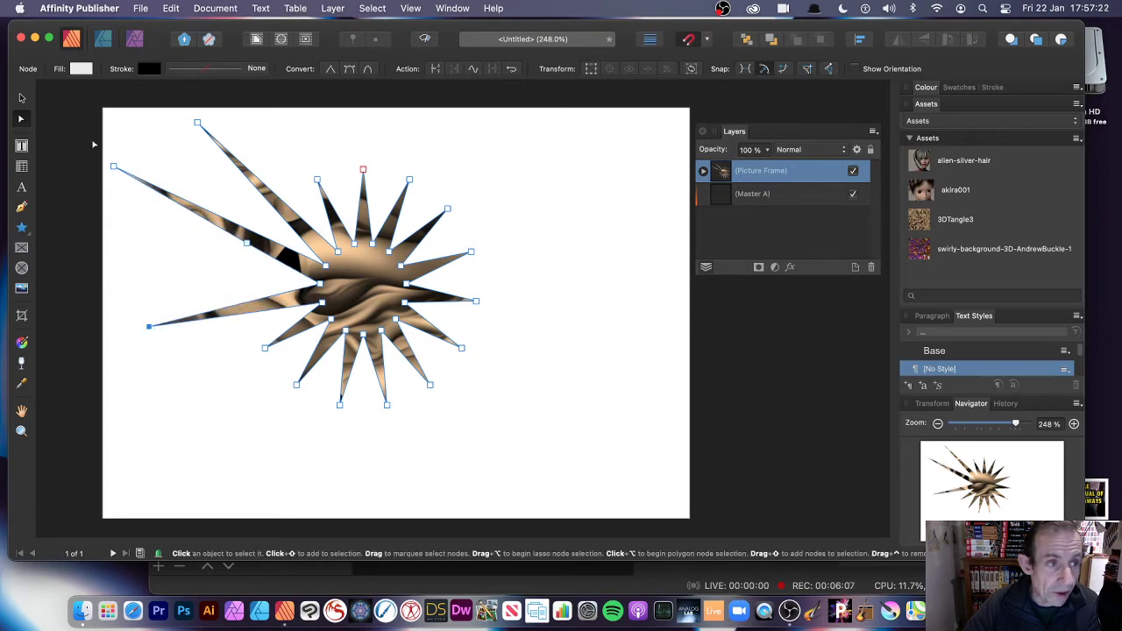
Shift the texture inside the spiky star frame, then reselect the star.
{"action": "left_click", "coordinate": [21, 99]}
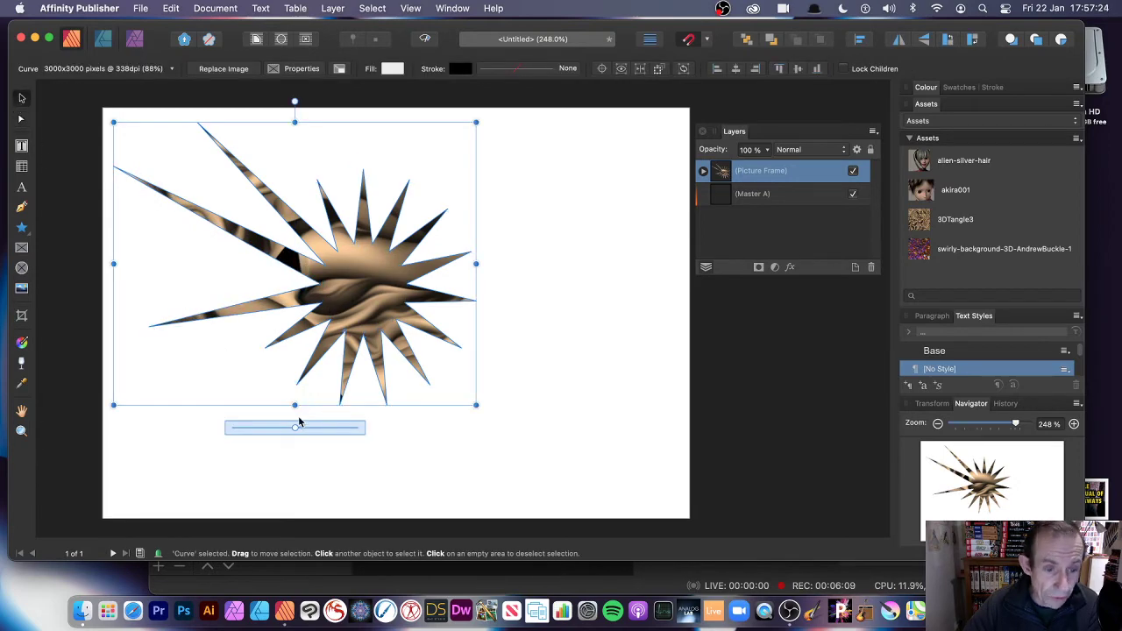
{"action": "mouse_move", "coordinate": [295, 428]}
{"action": "left_mouse_down"}
{"action": "mouse_move", "coordinate": [363, 429]}
{"action": "mouse_move", "coordinate": [268, 427]}
{"action": "mouse_move", "coordinate": [338, 429]}
{"action": "mouse_move", "coordinate": [295, 429]}
{"action": "left_mouse_up"}
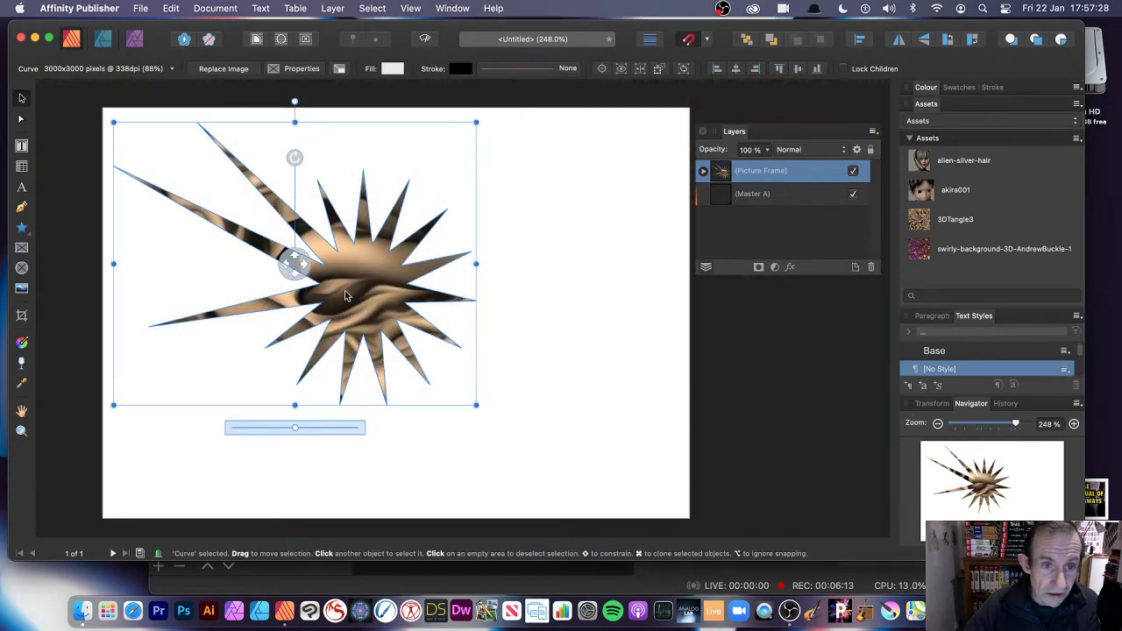
{"action": "left_click_drag", "start_coordinate": [295, 263], "coordinate": [182, 307]}
{"action": "left_click", "coordinate": [526, 275]}
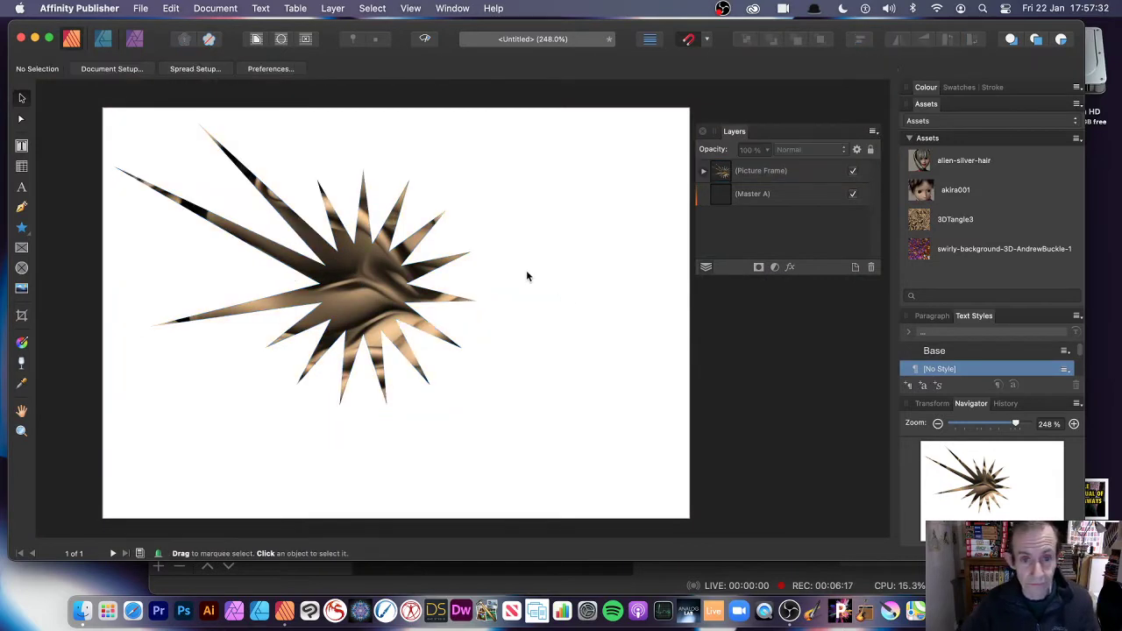
{"action": "left_click", "coordinate": [394, 281]}
Delete the star and draw a closed zigzag outline with the Pen tool.
{"action": "key", "text": "Delete"}
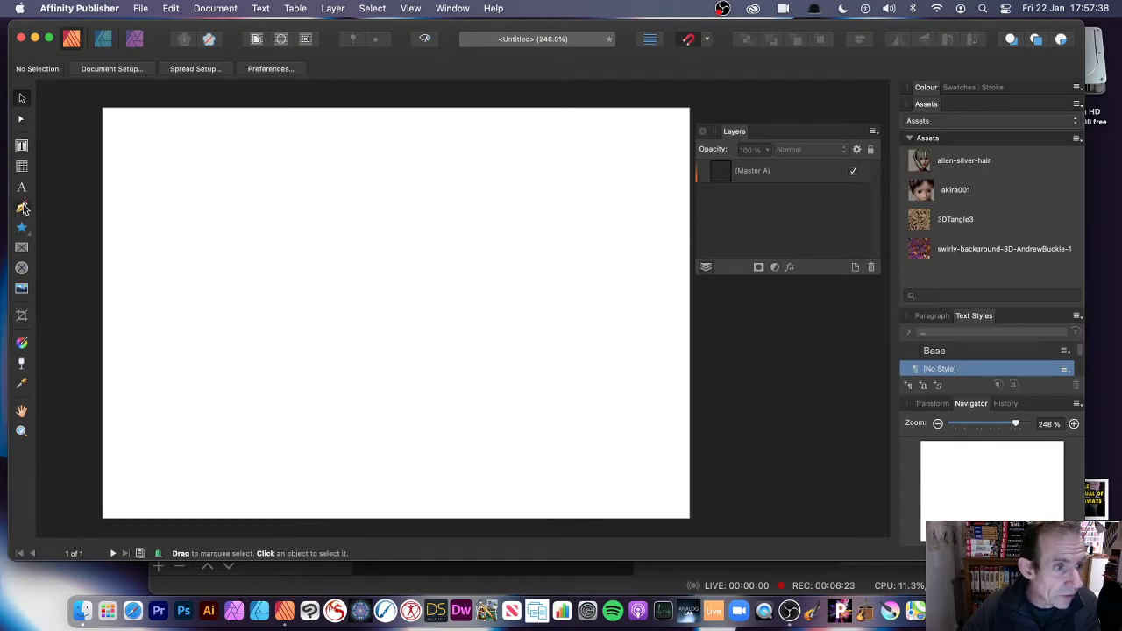
{"action": "left_click", "coordinate": [274, 153]}
{"action": "left_click", "coordinate": [205, 383]}
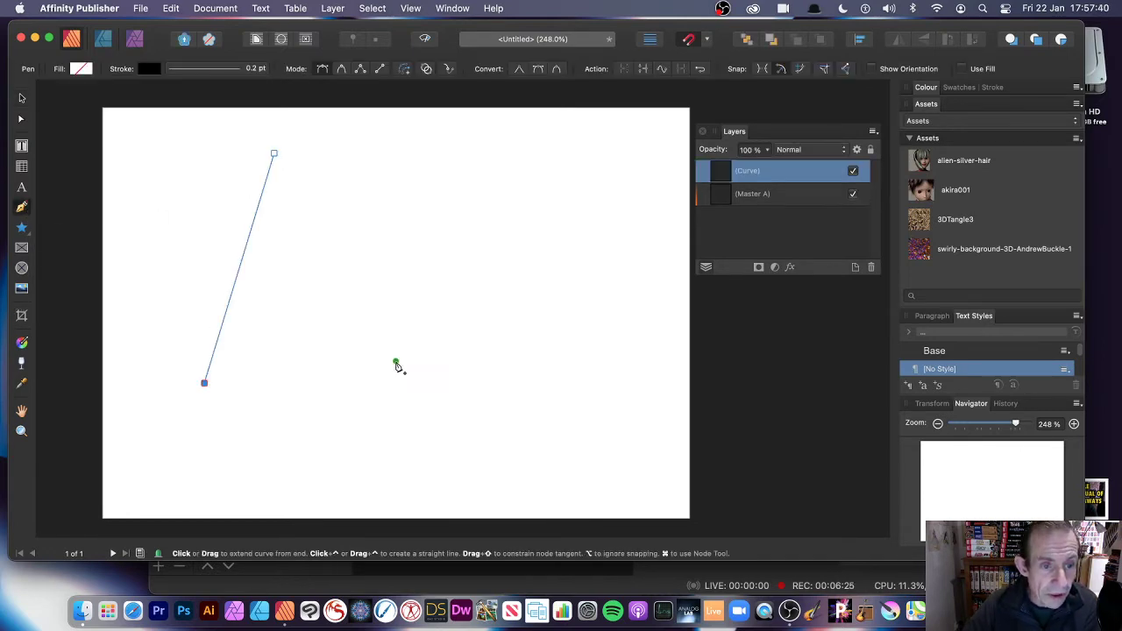
{"action": "left_click", "coordinate": [467, 382]}
{"action": "left_click", "coordinate": [582, 234]}
{"action": "left_click", "coordinate": [403, 271]}
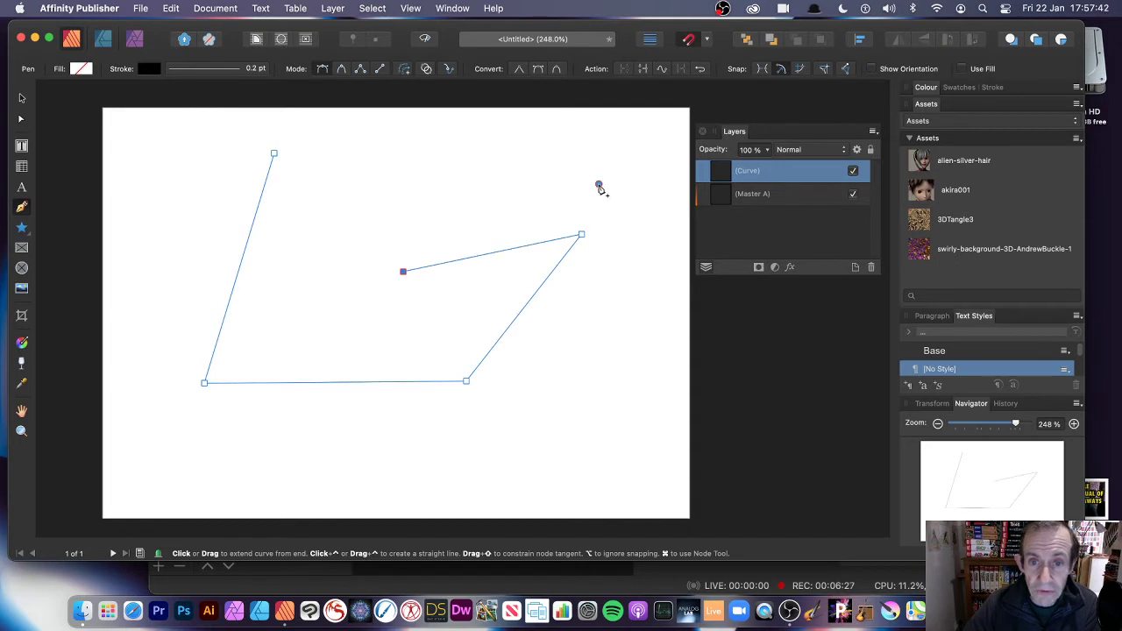
{"action": "left_click", "coordinate": [599, 184]}
{"action": "left_click", "coordinate": [420, 190]}
{"action": "left_click", "coordinate": [602, 137]}
{"action": "left_click", "coordinate": [361, 140]}
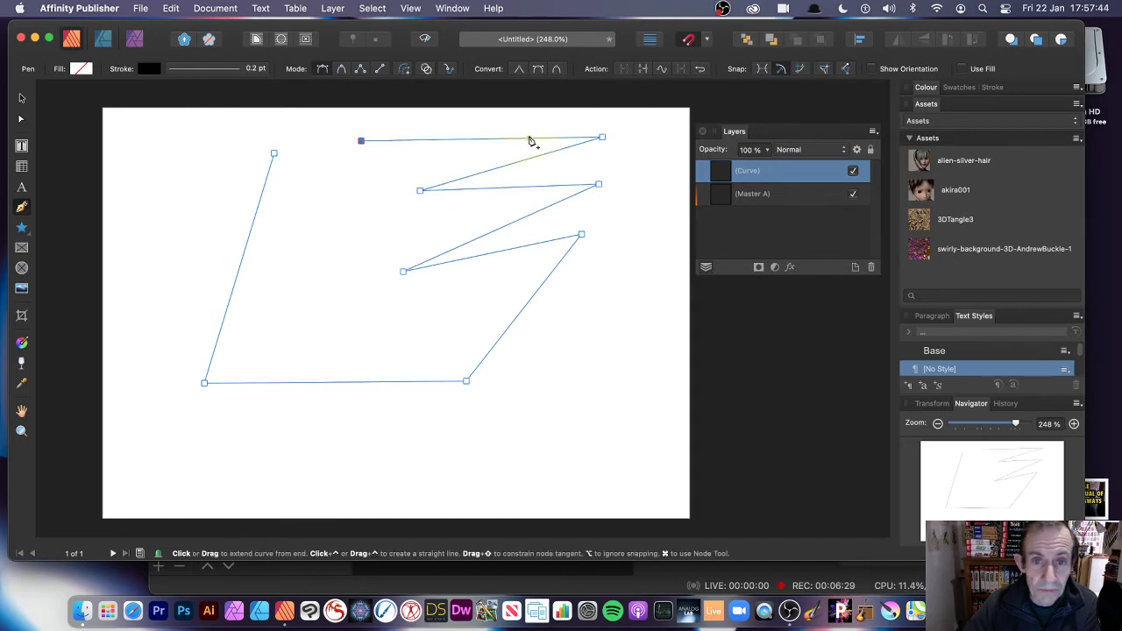
{"action": "left_click", "coordinate": [496, 122]}
{"action": "left_click", "coordinate": [282, 122]}
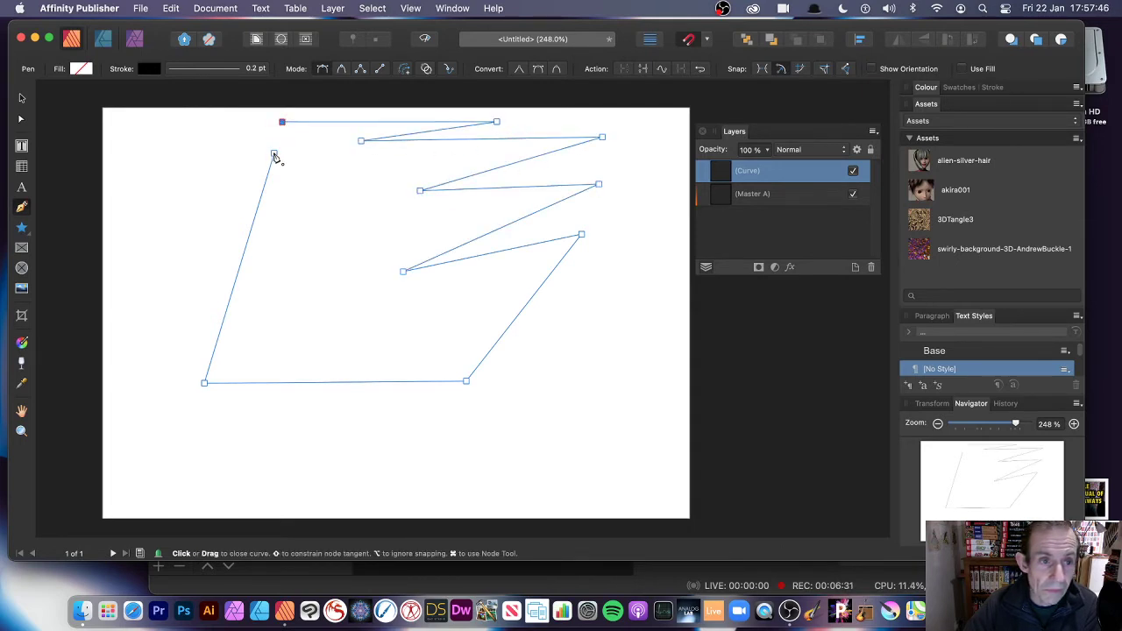
{"action": "left_click", "coordinate": [274, 156]}
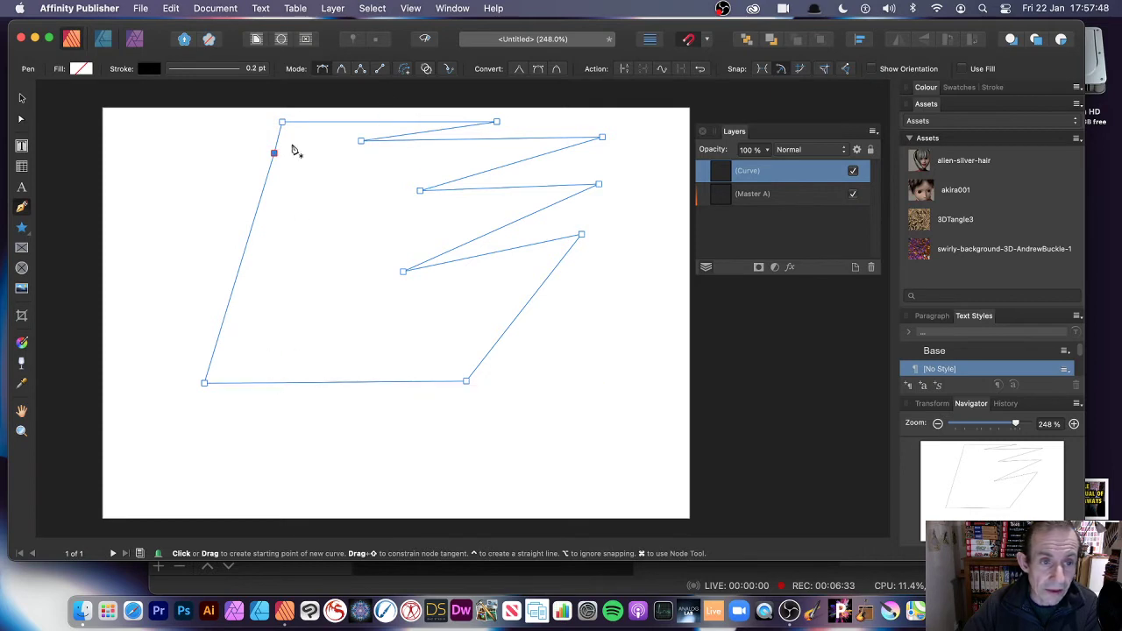
Move the upper-left node inward and bend the left side and lower inner edge into curves.
{"action": "left_click", "coordinate": [23, 123]}
{"action": "left_click_drag", "start_coordinate": [275, 153], "coordinate": [369, 232]}
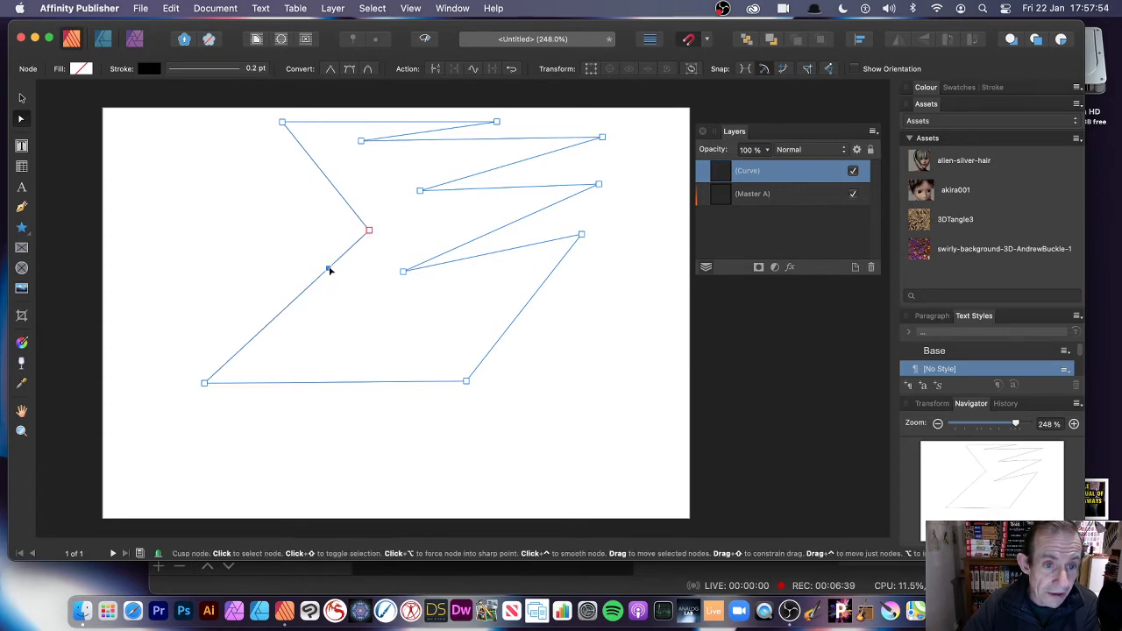
{"action": "left_click_drag", "start_coordinate": [327, 268], "coordinate": [204, 197]}
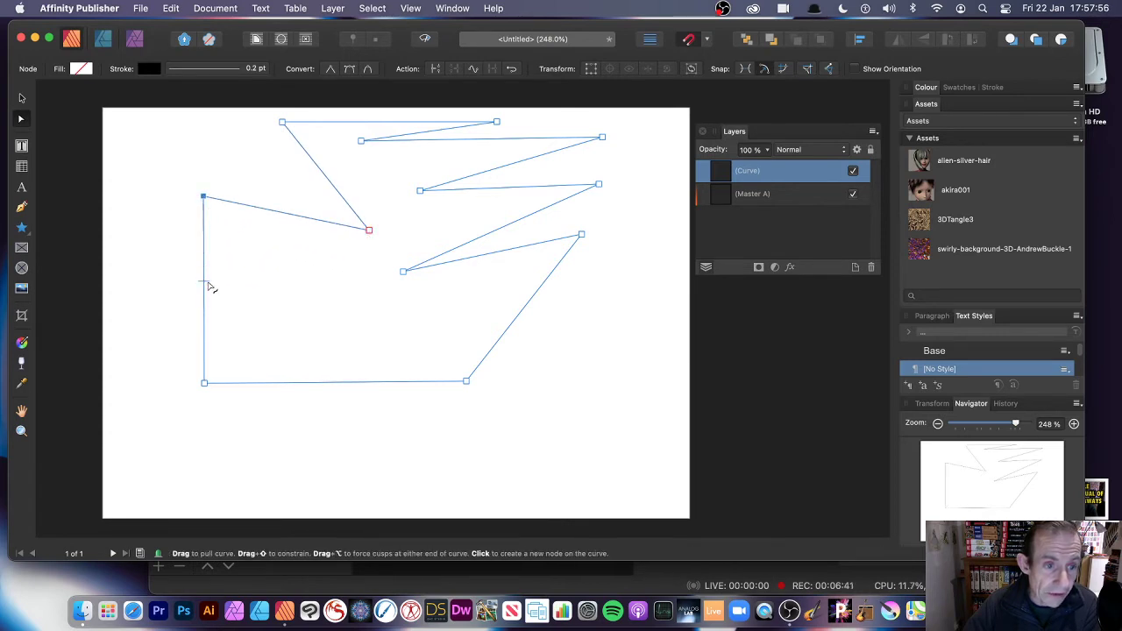
{"action": "left_click_drag", "start_coordinate": [208, 286], "coordinate": [298, 303]}
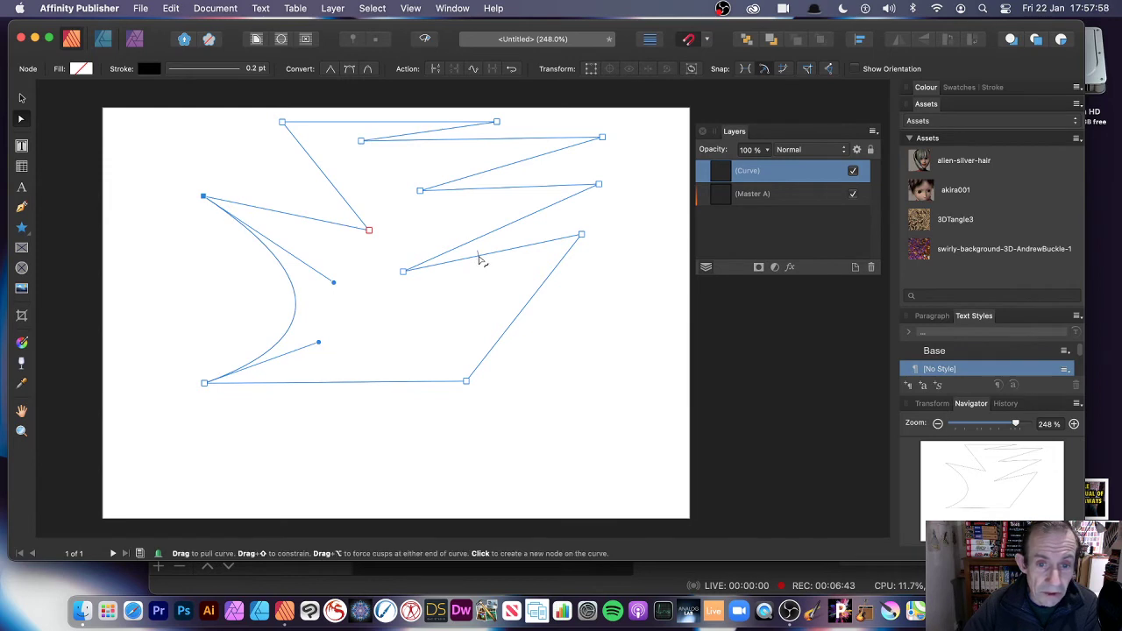
{"action": "left_click_drag", "start_coordinate": [479, 256], "coordinate": [466, 299]}
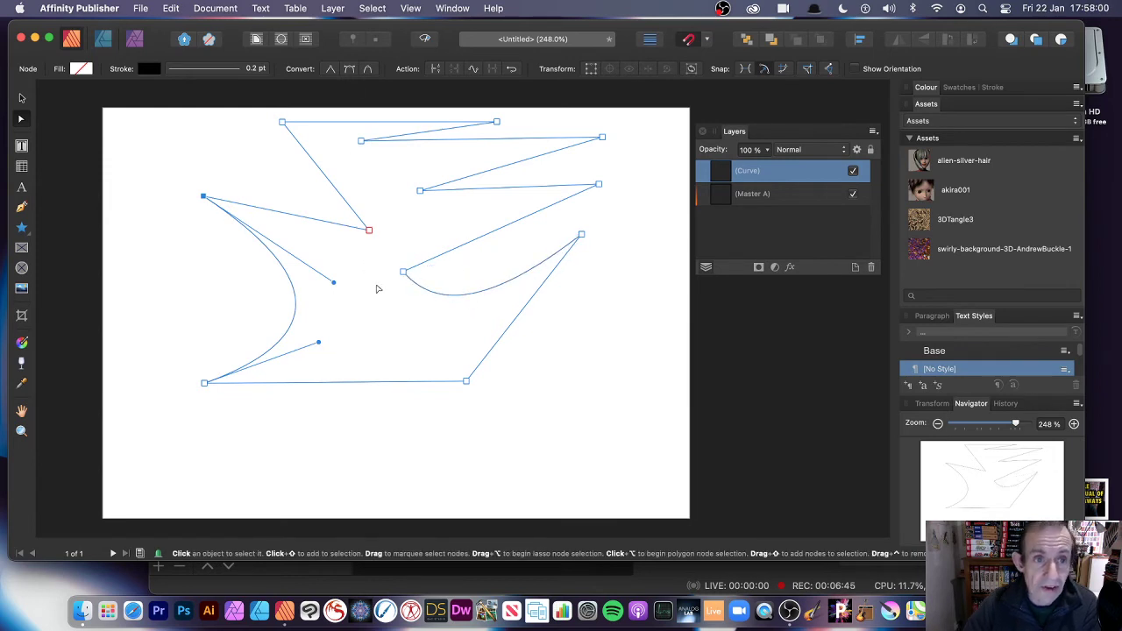
Convert the zigzag curve to a picture frame and place city-skyline-1.jpg in it.
{"action": "left_click", "coordinate": [333, 9]}
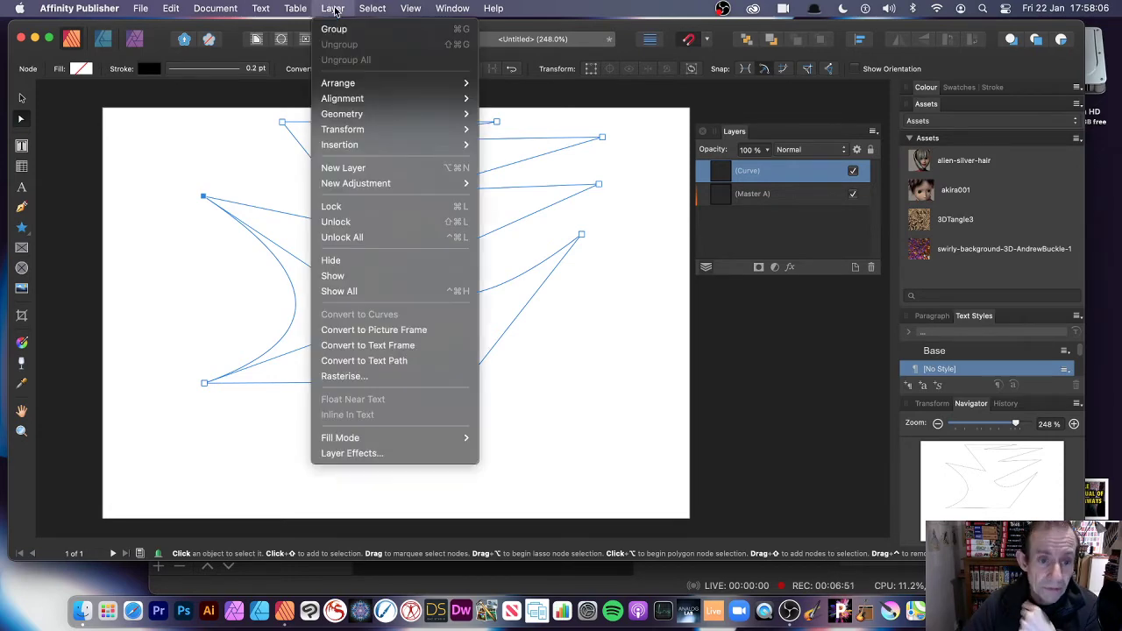
{"action": "left_click", "coordinate": [395, 333]}
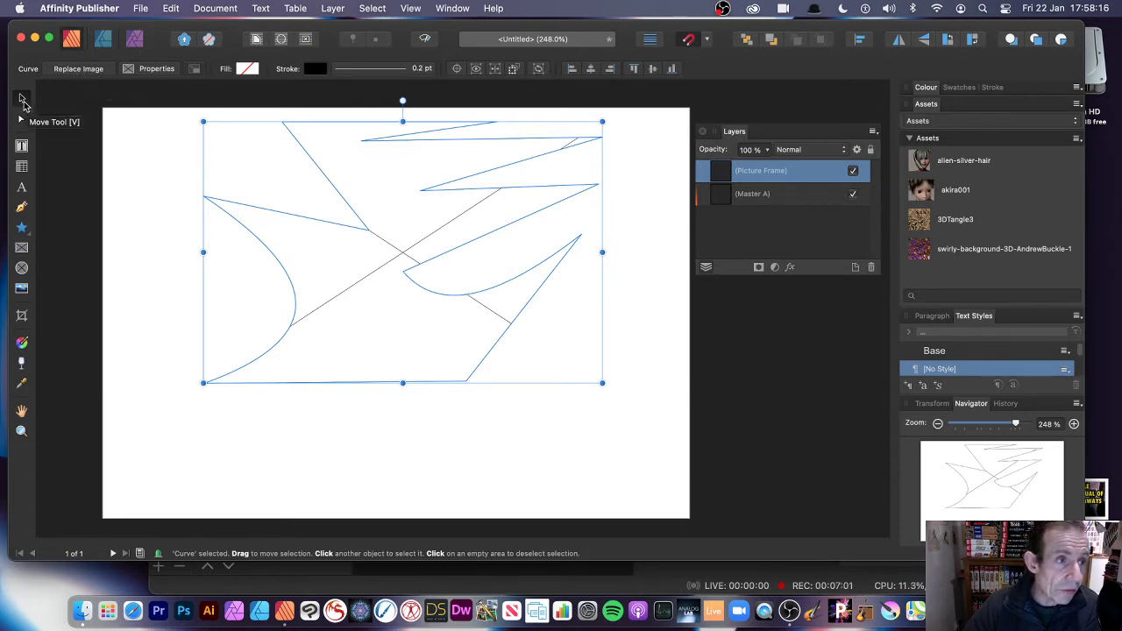
{"action": "left_click", "coordinate": [101, 71]}
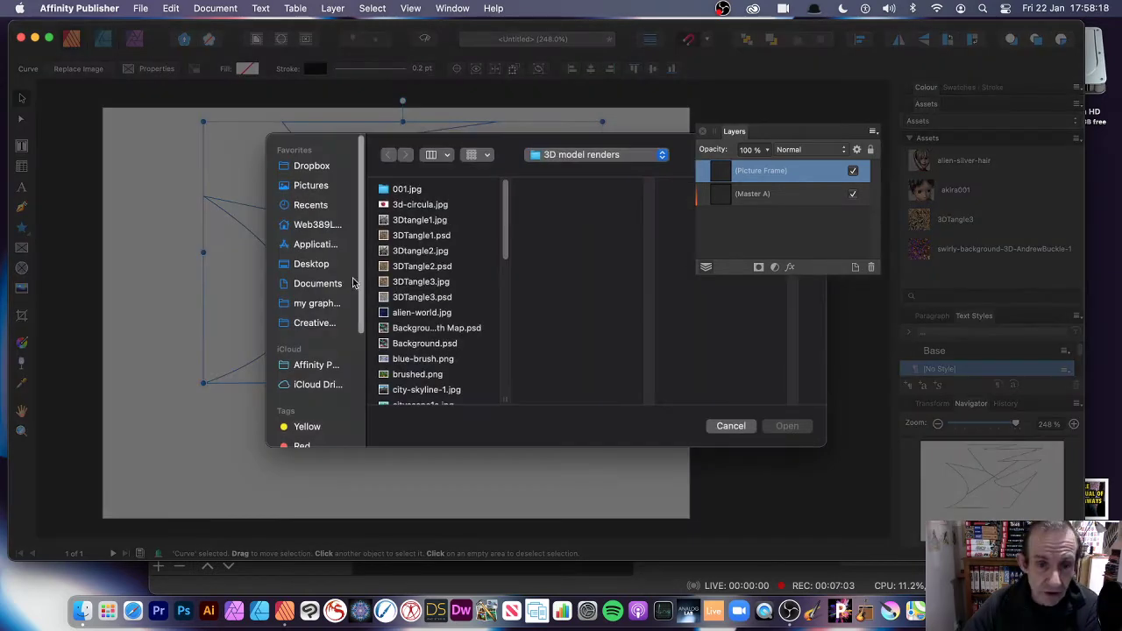
{"action": "left_click", "coordinate": [410, 360]}
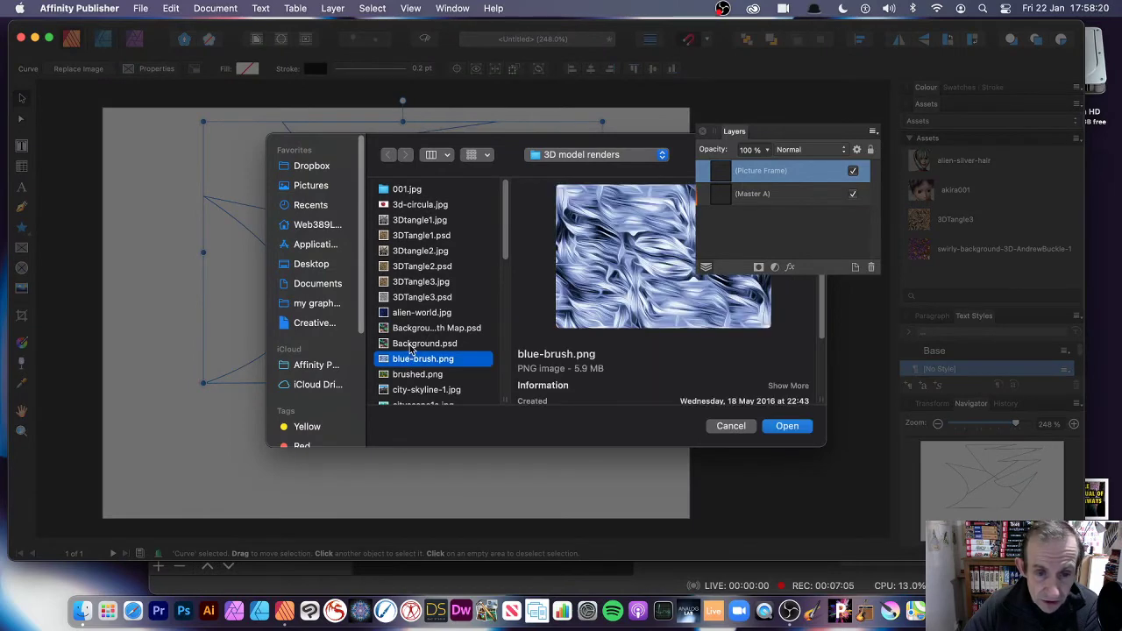
{"action": "left_click", "coordinate": [408, 346]}
{"action": "left_click", "coordinate": [421, 389]}
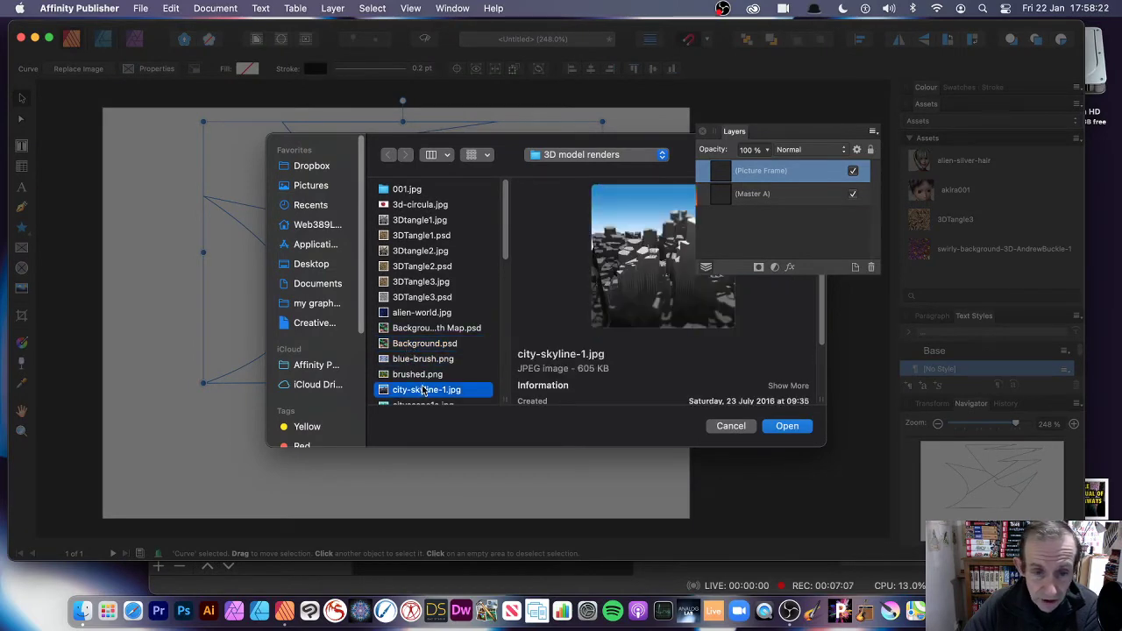
{"action": "left_click", "coordinate": [787, 427]}
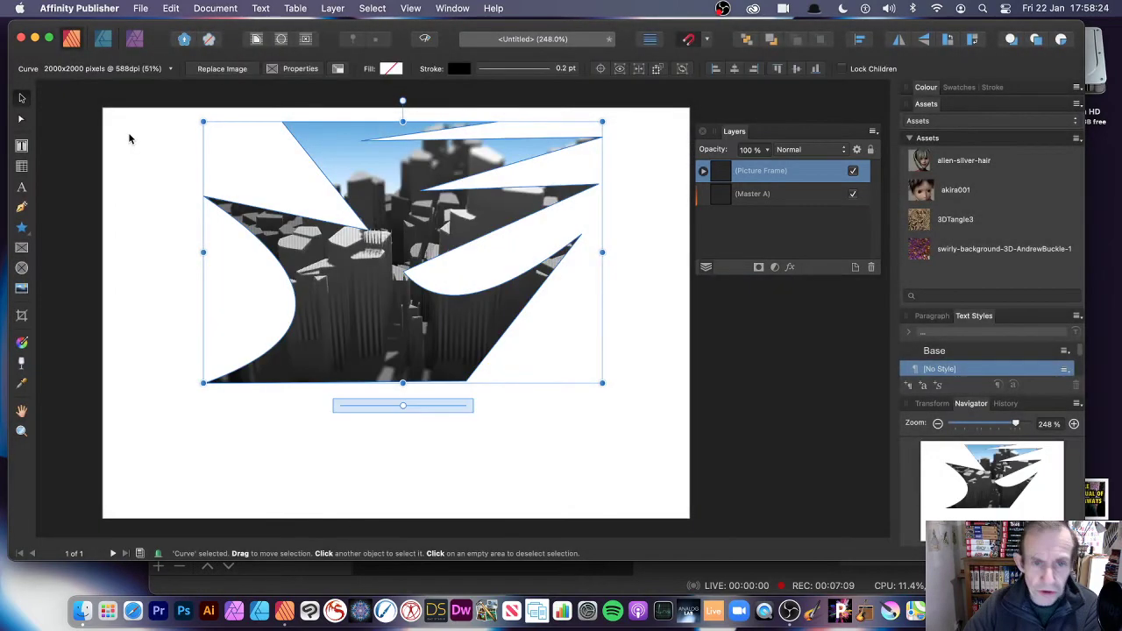
Scale and reposition the city image, then move the frame down-left and resize it.
{"action": "mouse_move", "coordinate": [405, 408]}
{"action": "left_mouse_down"}
{"action": "mouse_move", "coordinate": [466, 409]}
{"action": "mouse_move", "coordinate": [397, 417]}
{"action": "mouse_move", "coordinate": [424, 412]}
{"action": "left_mouse_up"}
{"action": "mouse_move", "coordinate": [403, 252]}
{"action": "left_mouse_down"}
{"action": "mouse_move", "coordinate": [414, 263]}
{"action": "mouse_move", "coordinate": [389, 247]}
{"action": "left_mouse_up"}
{"action": "left_click", "coordinate": [539, 261]}
{"action": "left_click_drag", "start_coordinate": [519, 191], "coordinate": [502, 244]}
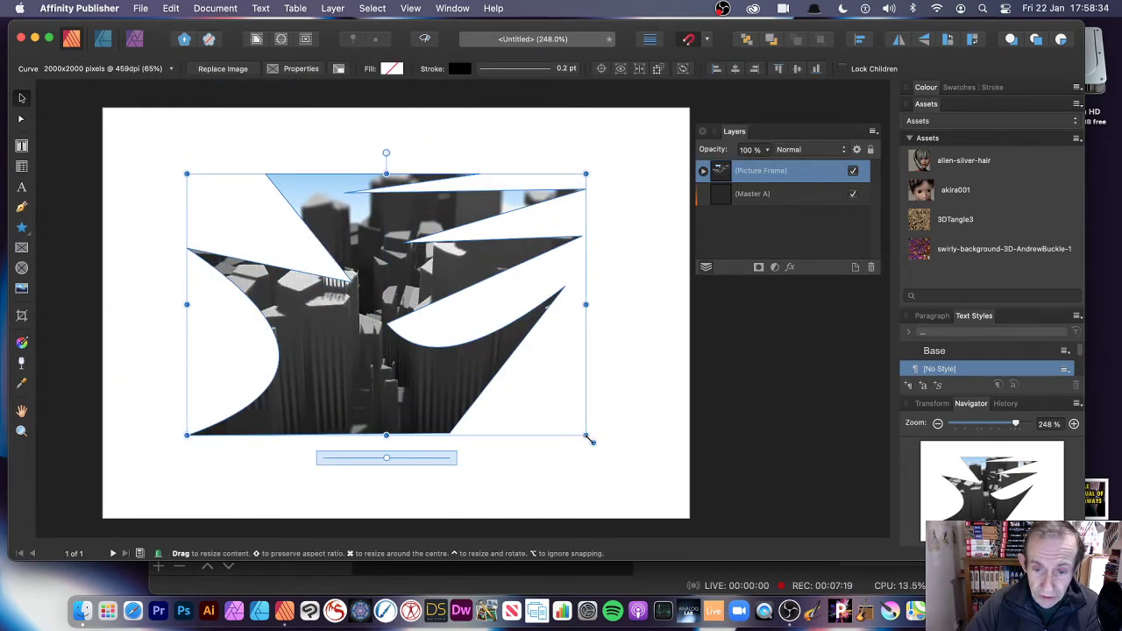
{"action": "left_click_drag", "start_coordinate": [592, 441], "coordinate": [552, 426]}
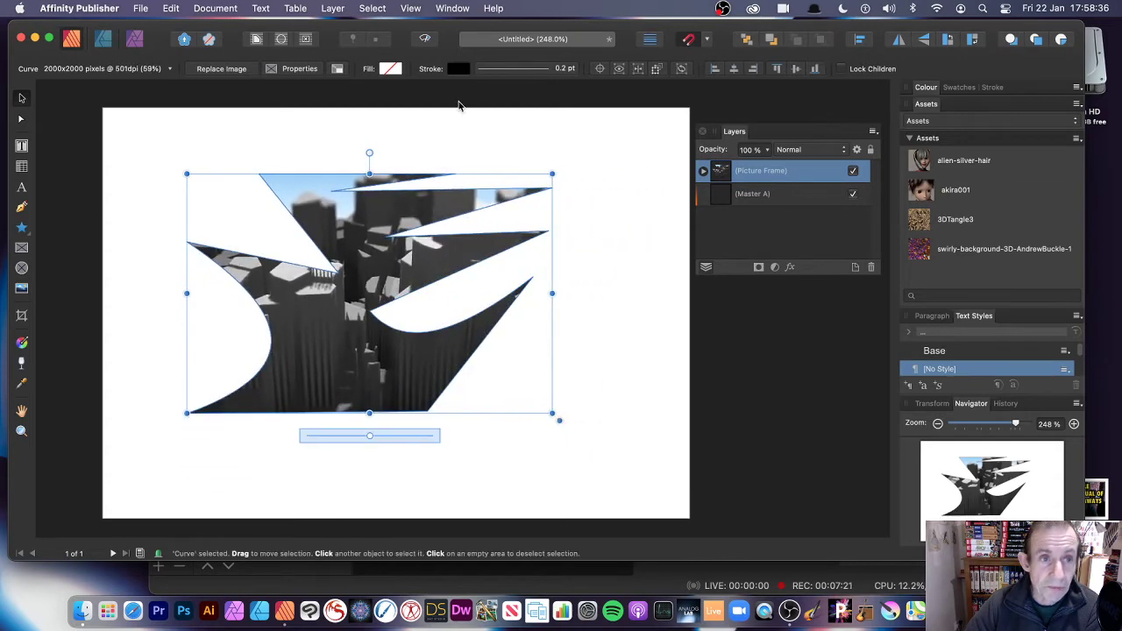
{"action": "left_click", "coordinate": [334, 8]}
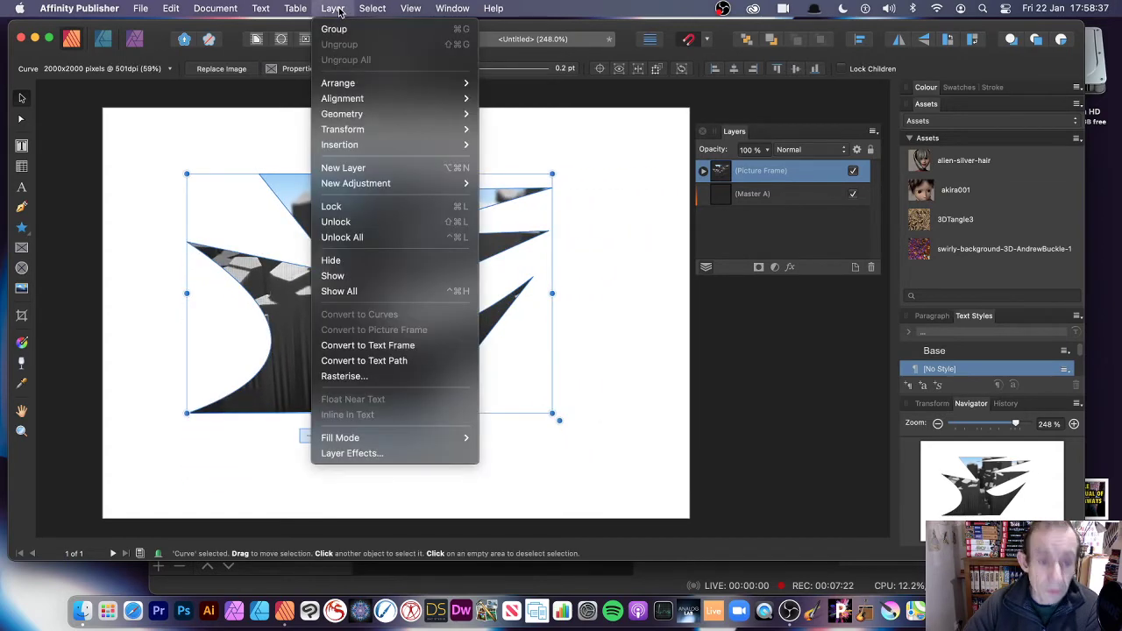
Add an Outer Shadow with 71% opacity, 100 px radius and 3.6 px offset, then nudge the frame up-left.
{"action": "left_click", "coordinate": [379, 453]}
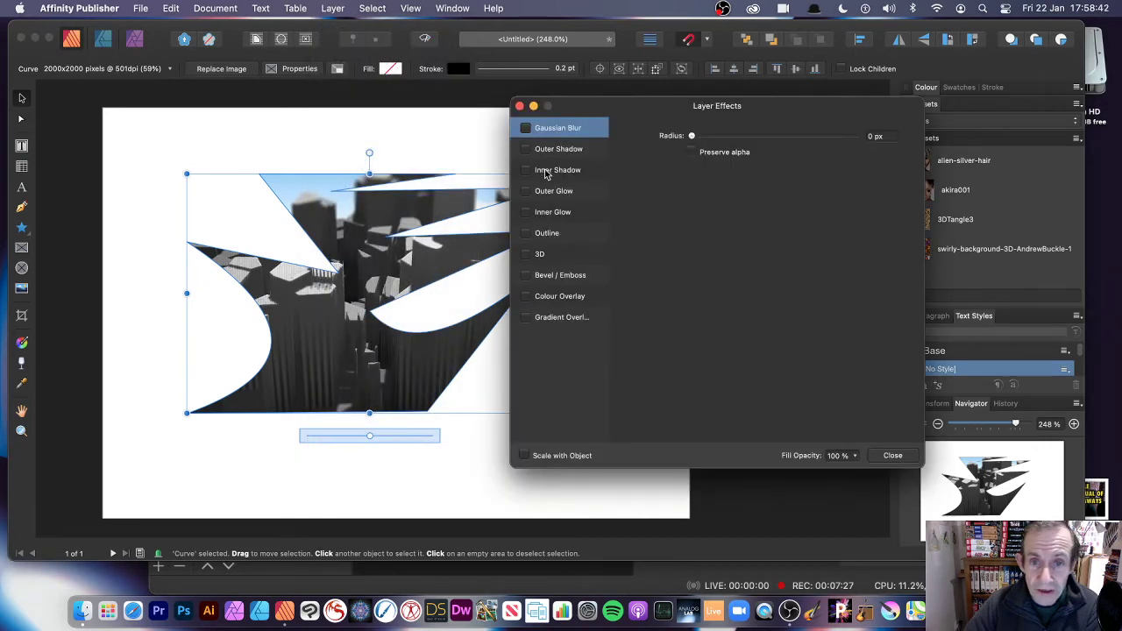
{"action": "left_click", "coordinate": [526, 128]}
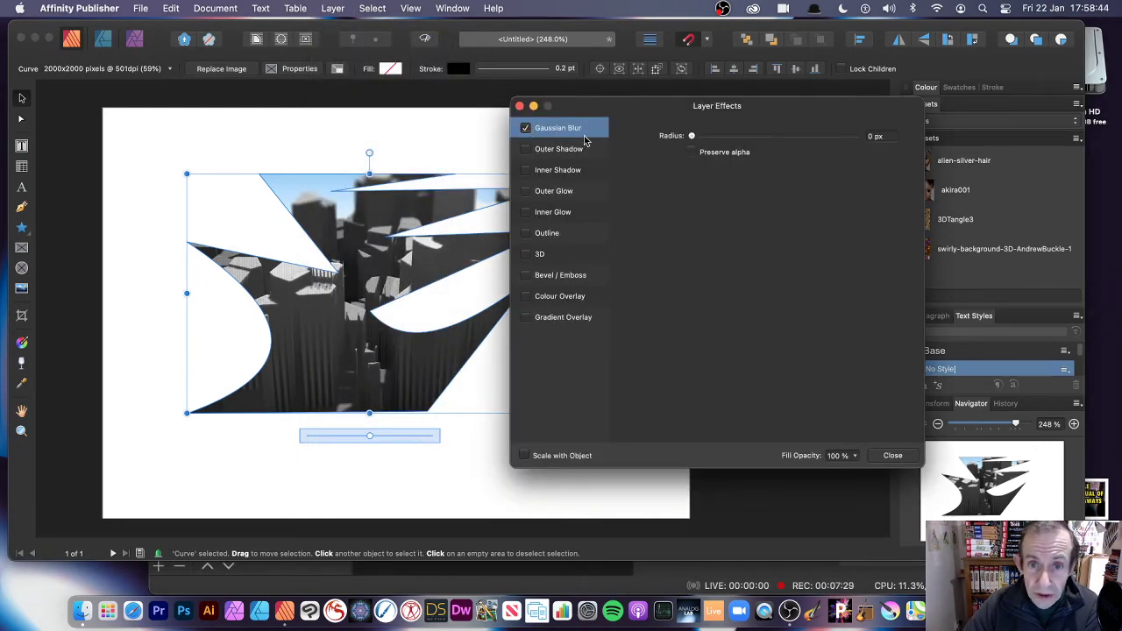
{"action": "left_click_drag", "start_coordinate": [691, 135], "coordinate": [662, 136]}
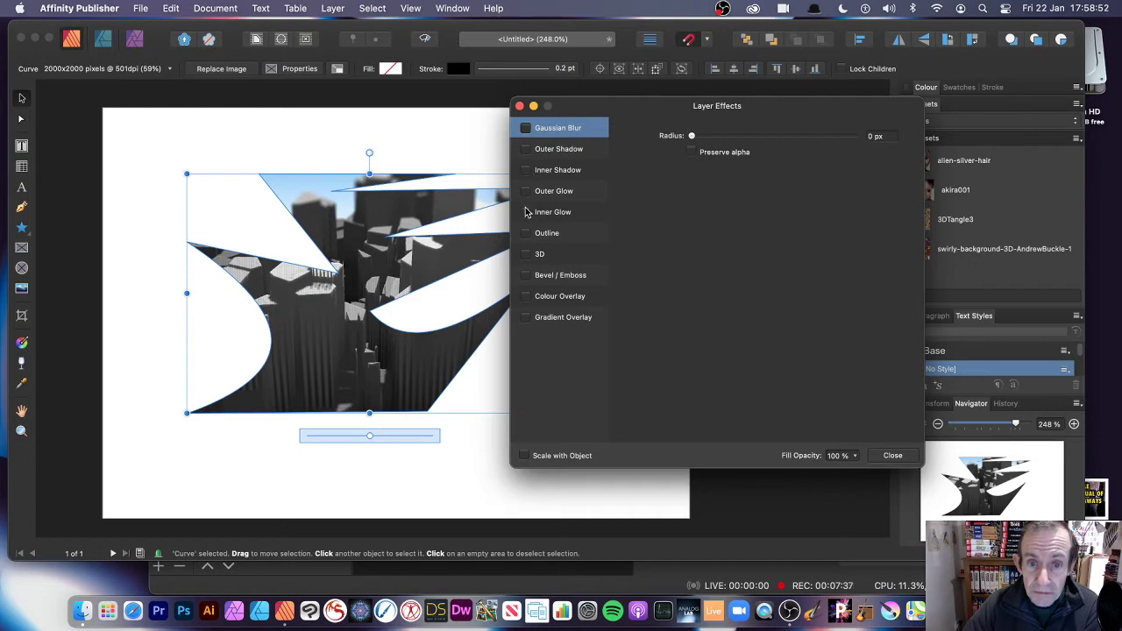
{"action": "left_click", "coordinate": [526, 149]}
{"action": "left_click", "coordinate": [561, 149]}
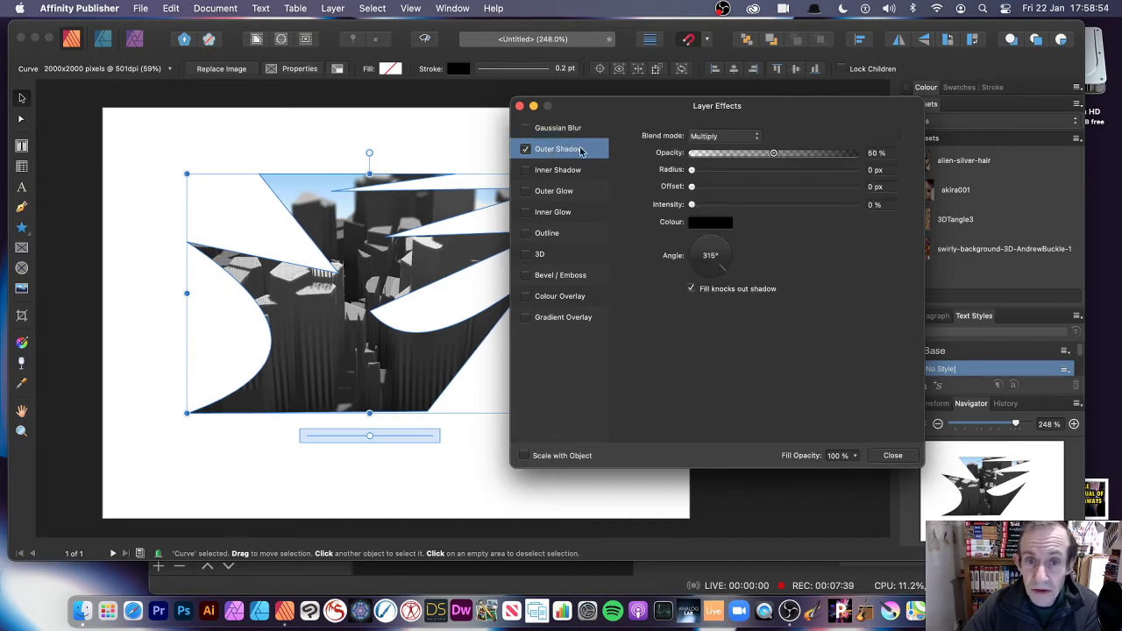
{"action": "left_click_drag", "start_coordinate": [773, 153], "coordinate": [807, 153]}
{"action": "left_click_drag", "start_coordinate": [692, 169], "coordinate": [865, 179]}
{"action": "left_click_drag", "start_coordinate": [719, 194], "coordinate": [739, 189]}
{"action": "left_click", "coordinate": [893, 455]}
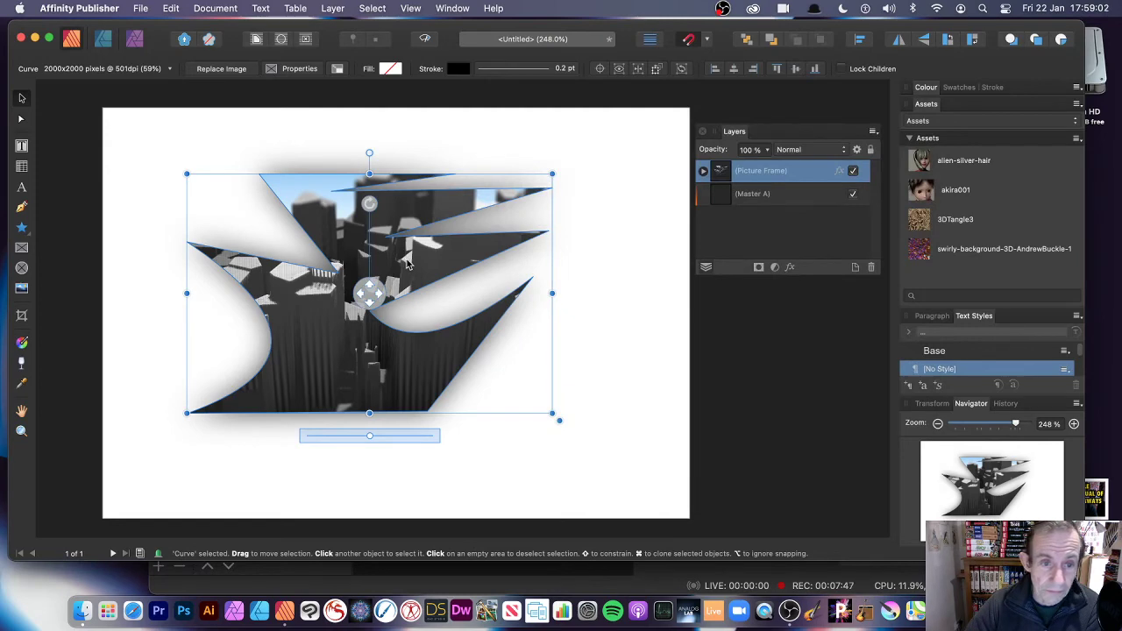
{"action": "left_click_drag", "start_coordinate": [406, 260], "coordinate": [351, 242]}
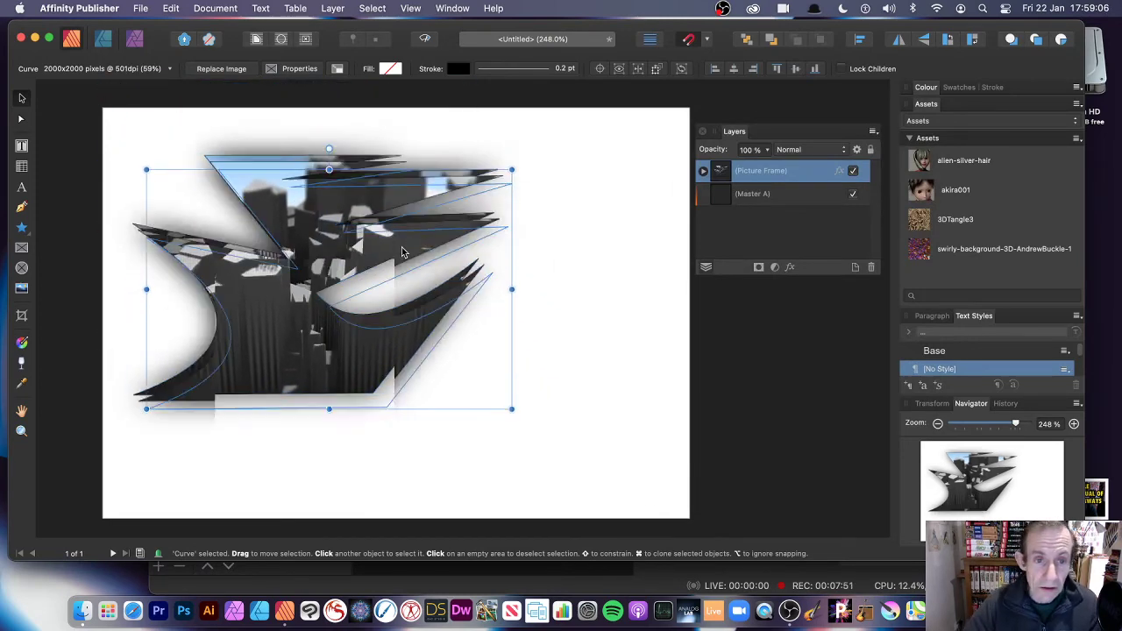
Duplicate the frame offset down-right and replace its image with alien-world.jpg.
{"action": "mouse_move", "coordinate": [401, 247]}
{"action": "left_mouse_down"}
{"action": "mouse_move", "coordinate": [526, 327]}
{"action": "mouse_move", "coordinate": [592, 201]}
{"action": "left_mouse_up"}
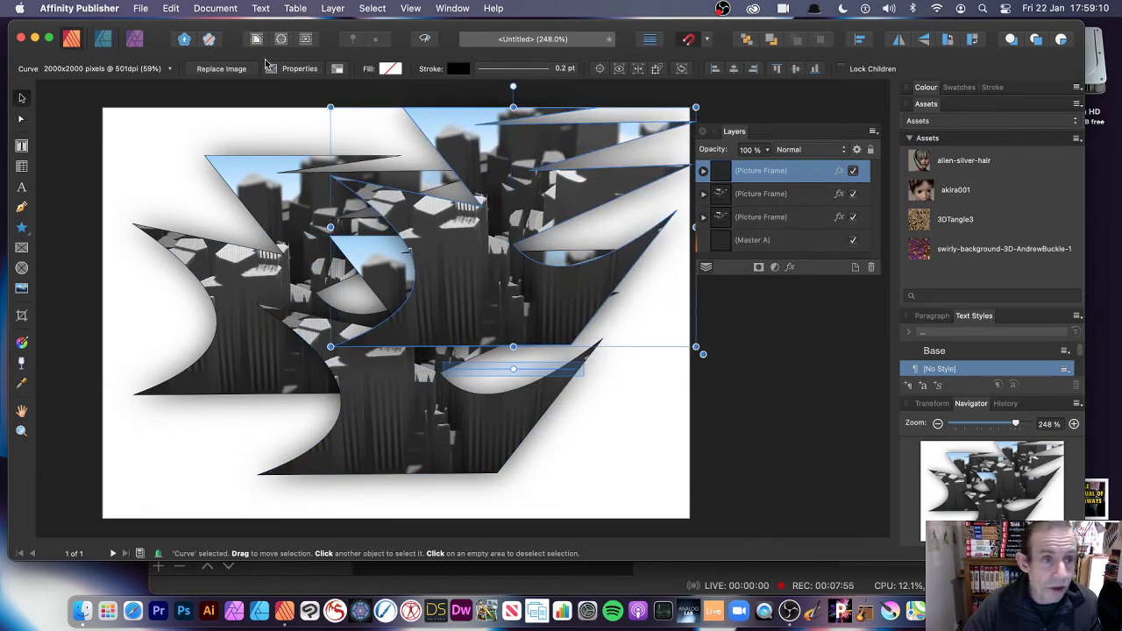
{"action": "left_click", "coordinate": [222, 68]}
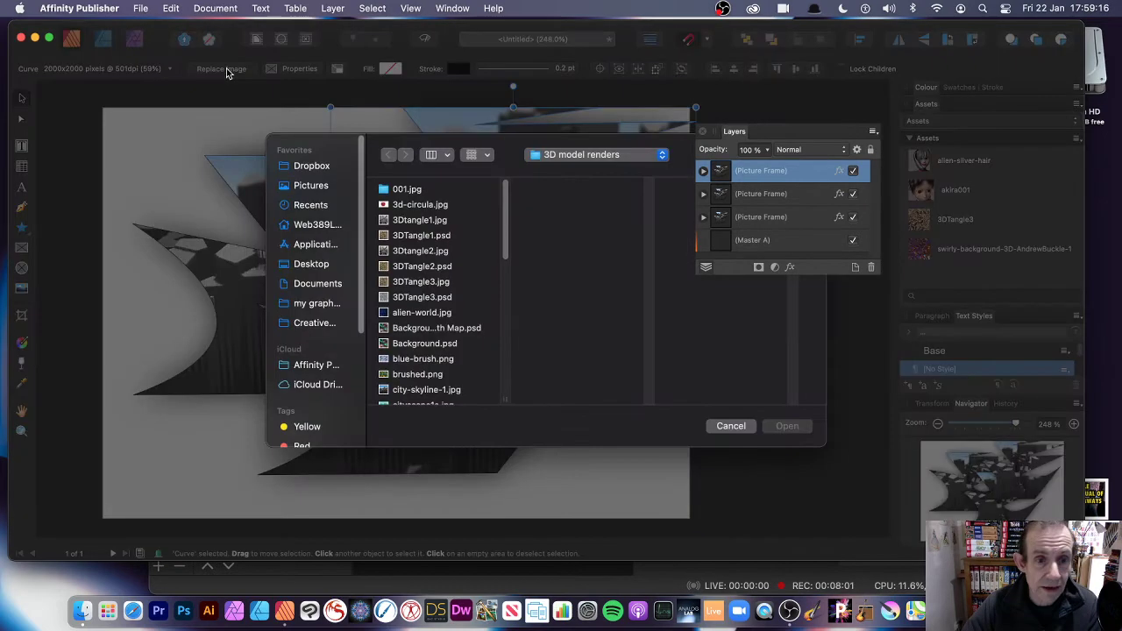
{"action": "left_click", "coordinate": [416, 314]}
{"action": "left_click", "coordinate": [789, 426]}
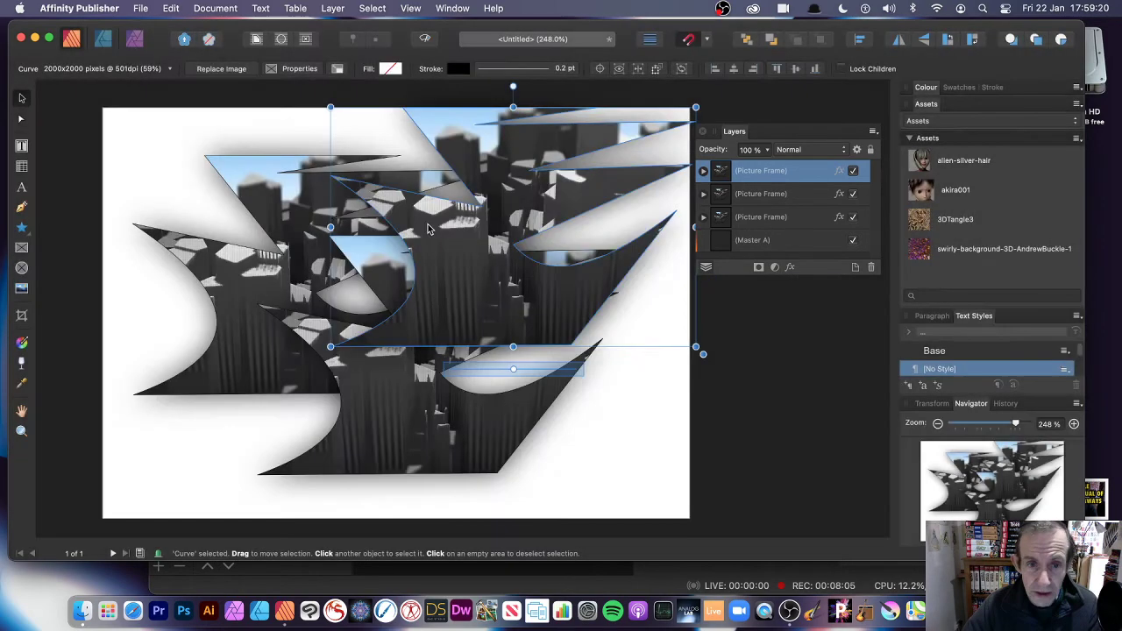
{"action": "left_click_drag", "start_coordinate": [557, 256], "coordinate": [484, 372]}
{"action": "left_click_drag", "start_coordinate": [489, 249], "coordinate": [419, 273]}
Try the fill, stretch and unscaled picture options, then delete the alien-world frame.
{"action": "left_click", "coordinate": [300, 70]}
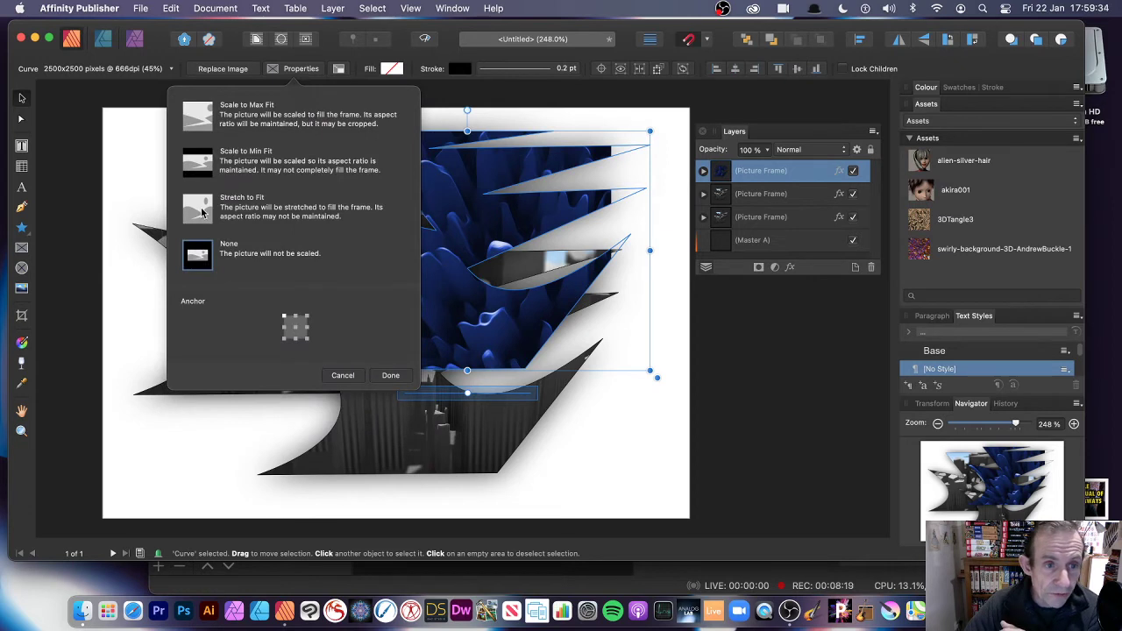
{"action": "left_click", "coordinate": [214, 115]}
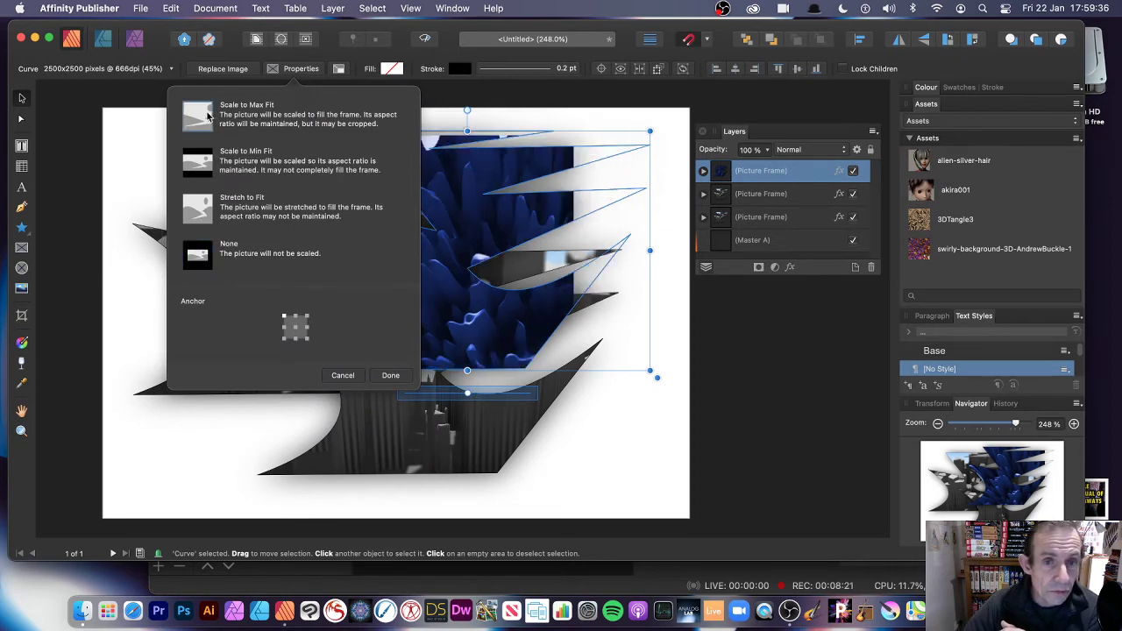
{"action": "left_click", "coordinate": [199, 208]}
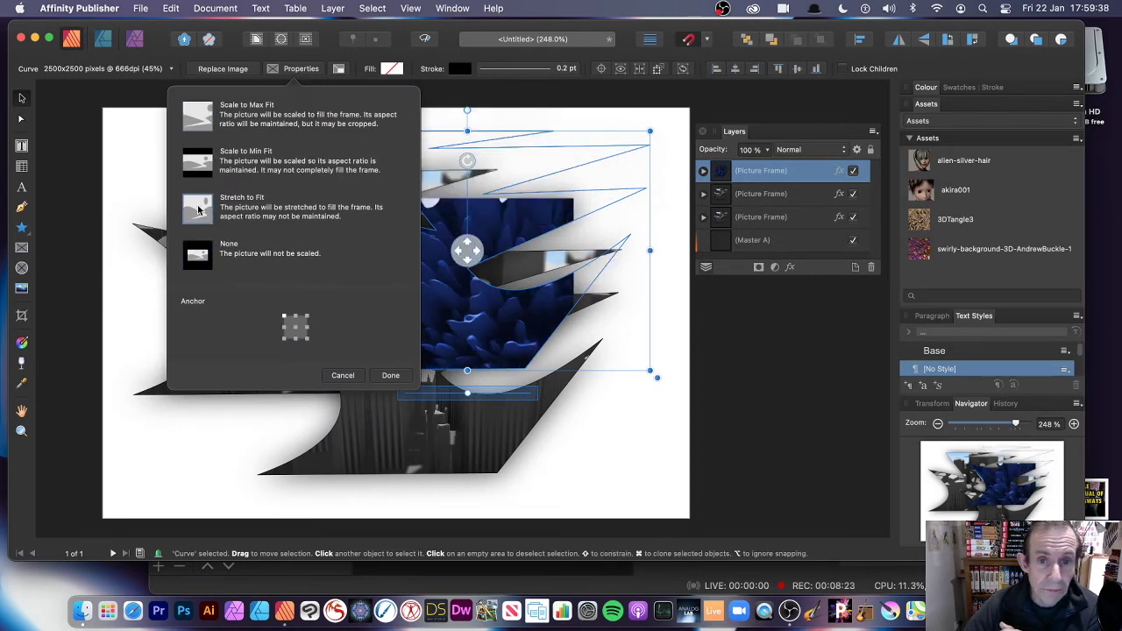
{"action": "left_click", "coordinate": [199, 266]}
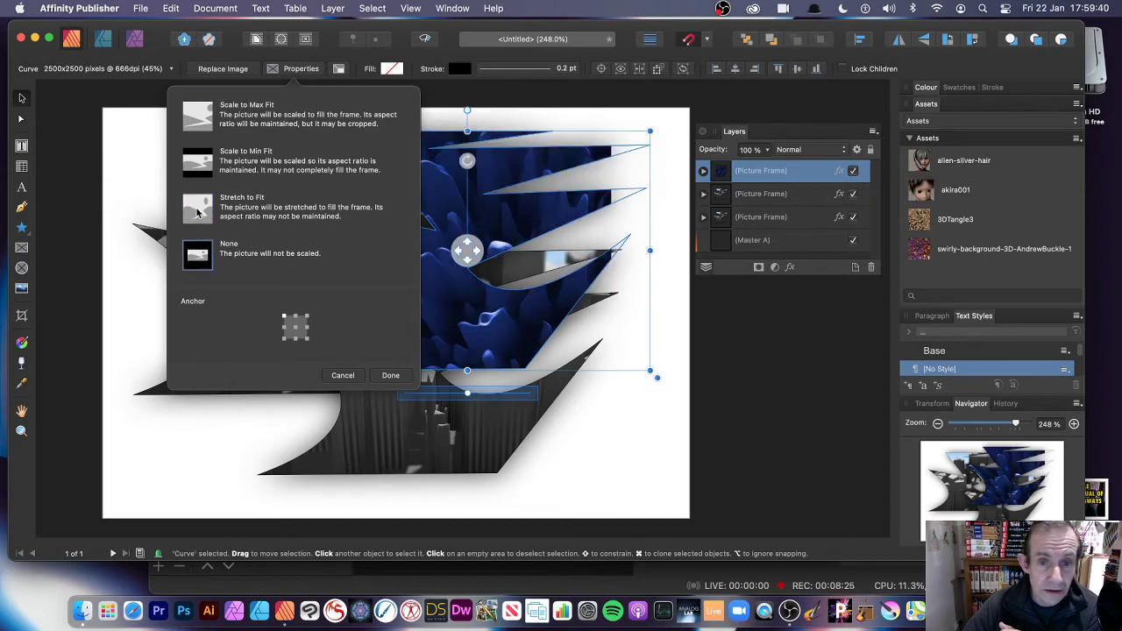
{"action": "left_click", "coordinate": [391, 376]}
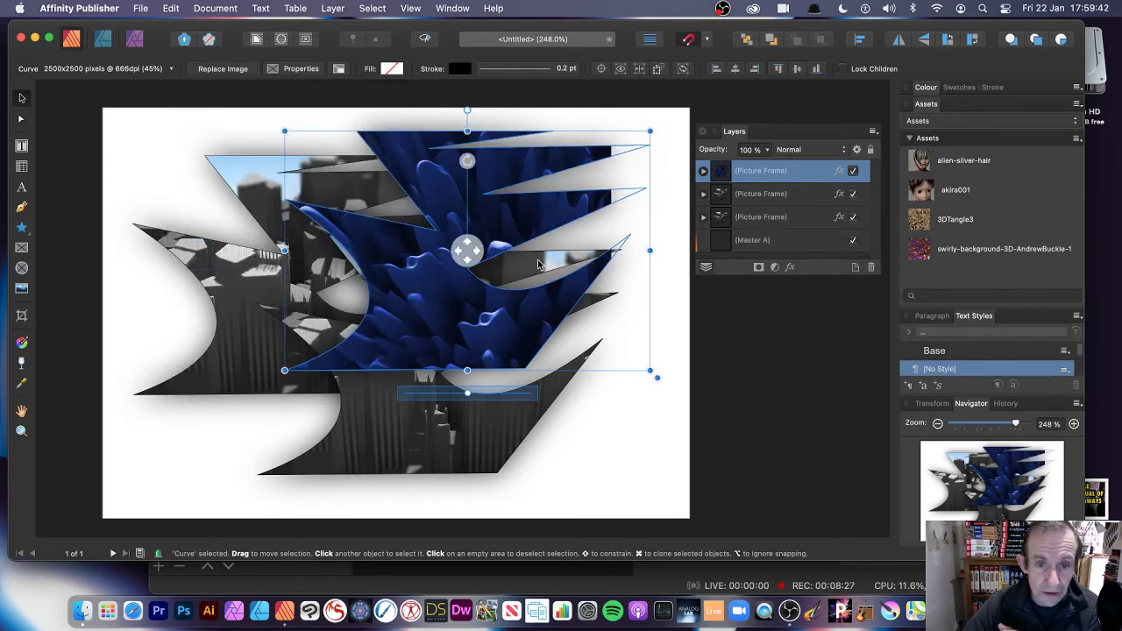
{"action": "key", "text": "Delete"}
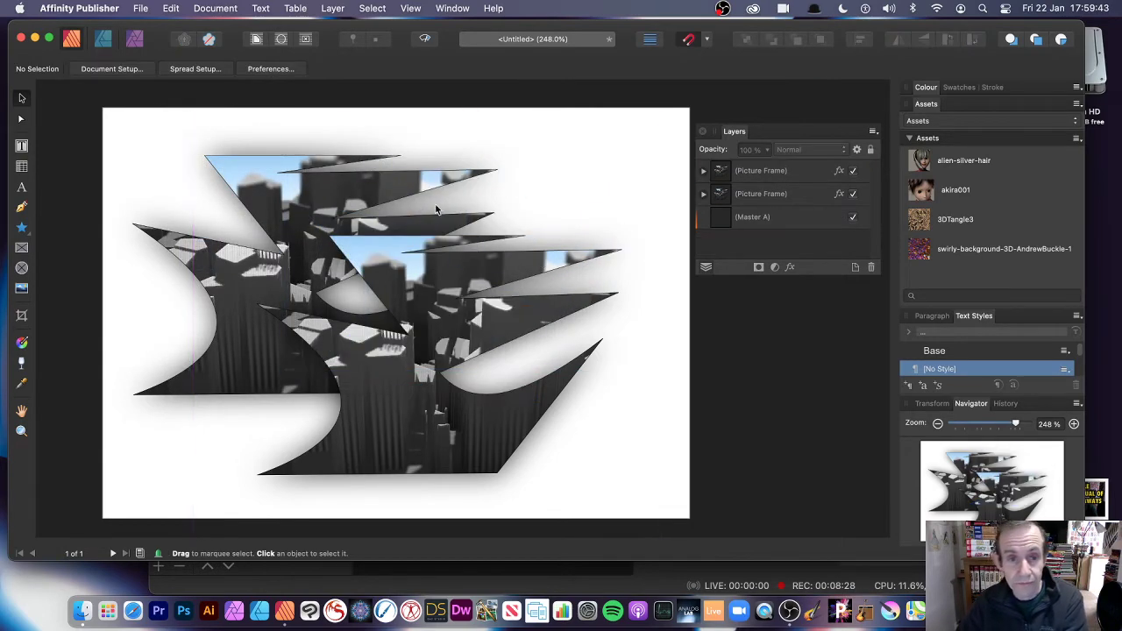
Delete both city-skyline picture frames from the page.
{"action": "left_click", "coordinate": [392, 190]}
{"action": "key", "text": "Delete"}
{"action": "left_click", "coordinate": [489, 264]}
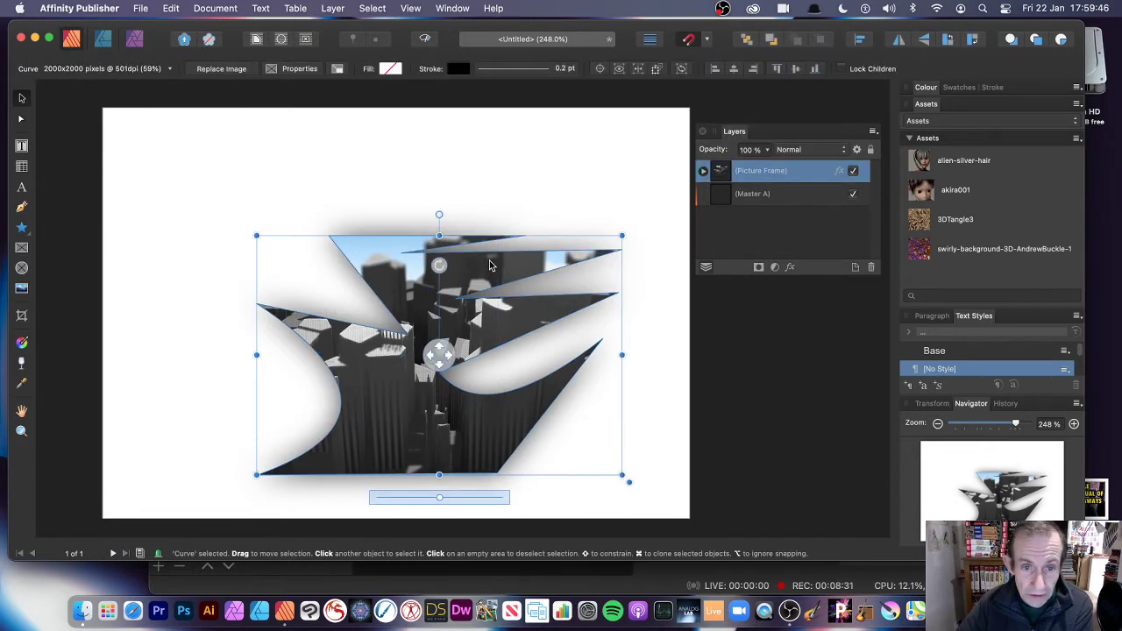
{"action": "key", "text": "Delete"}
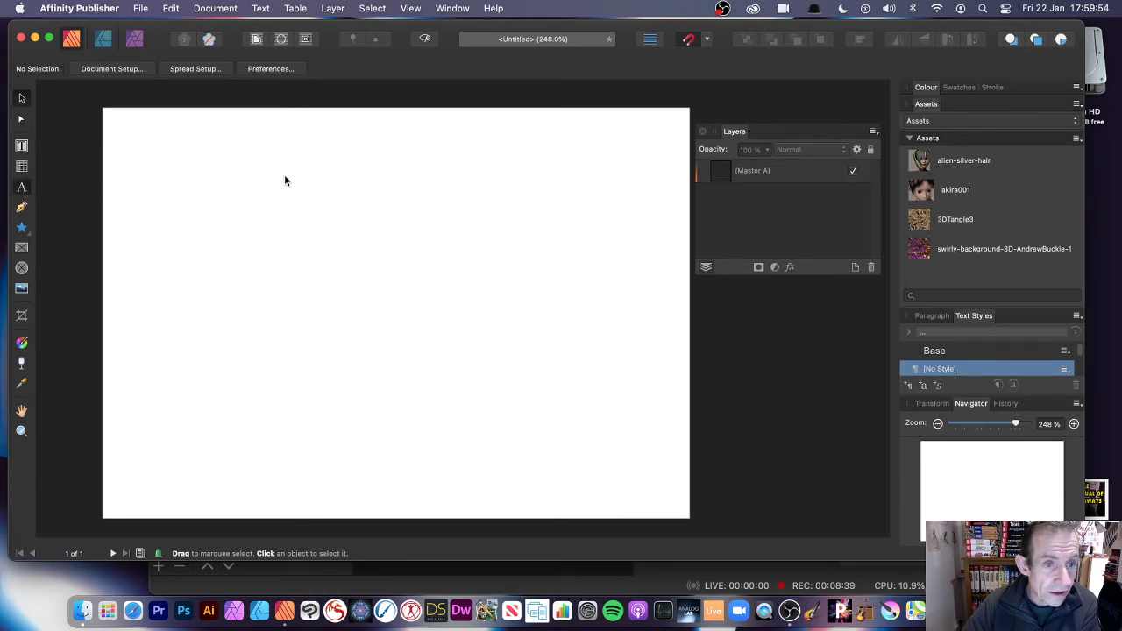
Create artistic text reading 'AB' and enlarge it.
{"action": "key", "text": "t"}
{"action": "left_click", "coordinate": [297, 263]}
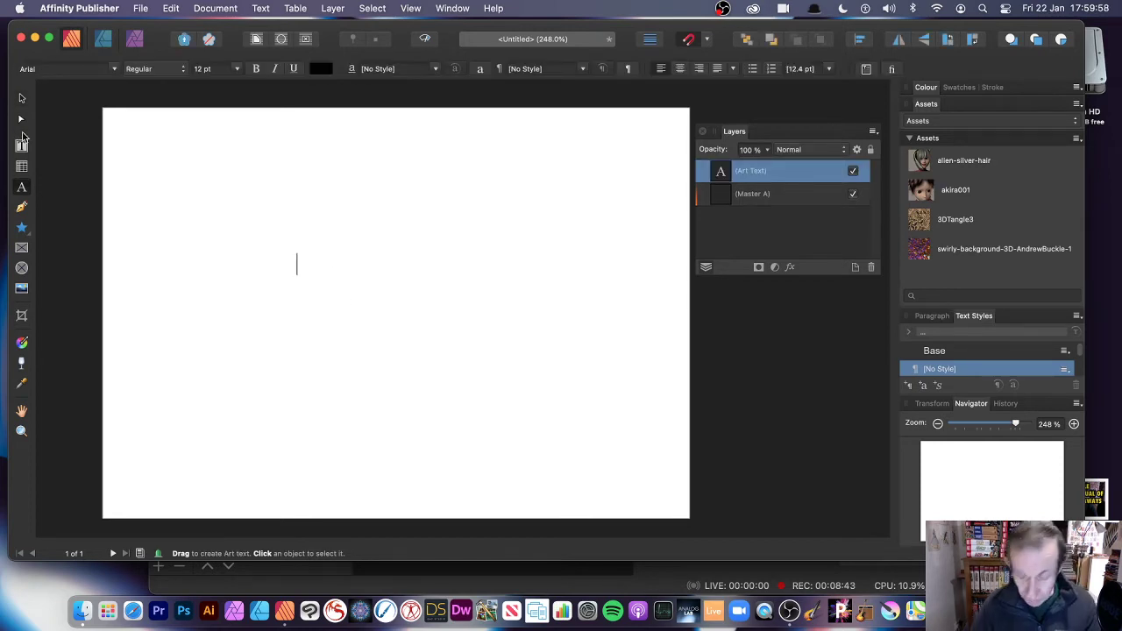
{"action": "type", "text": "AB"}
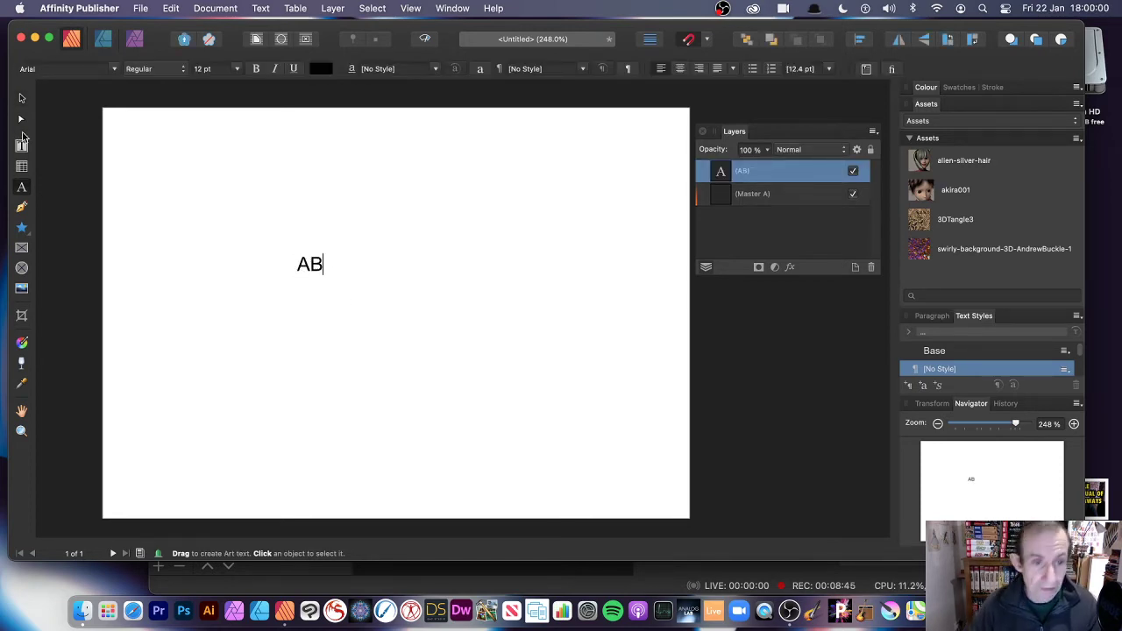
{"action": "key", "text": "Escape"}
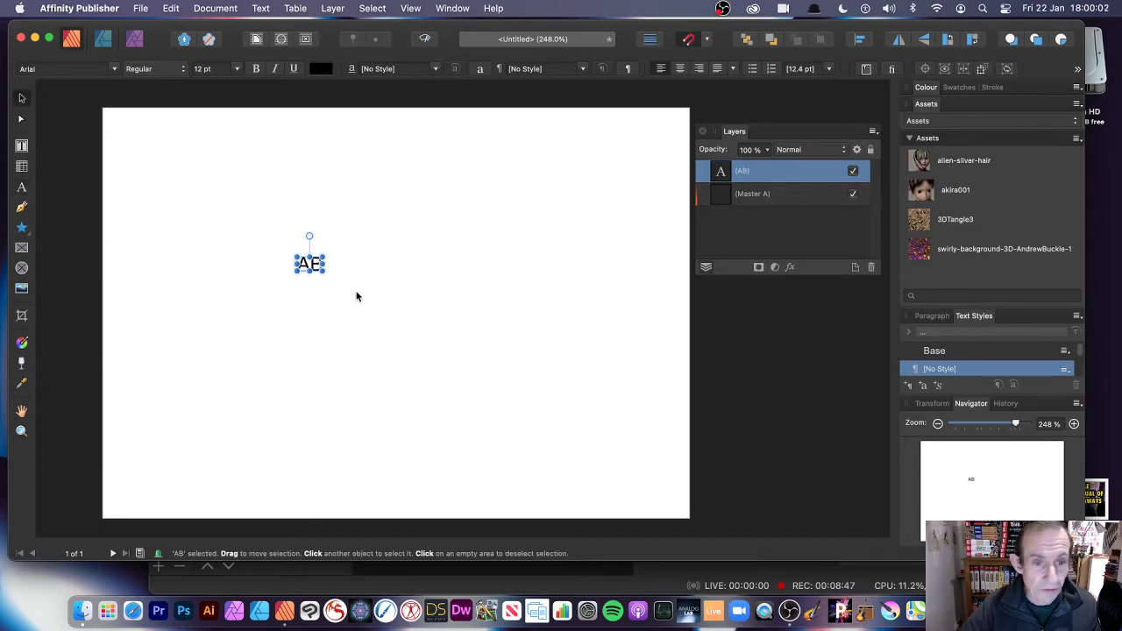
{"action": "left_click_drag", "start_coordinate": [323, 272], "coordinate": [601, 466]}
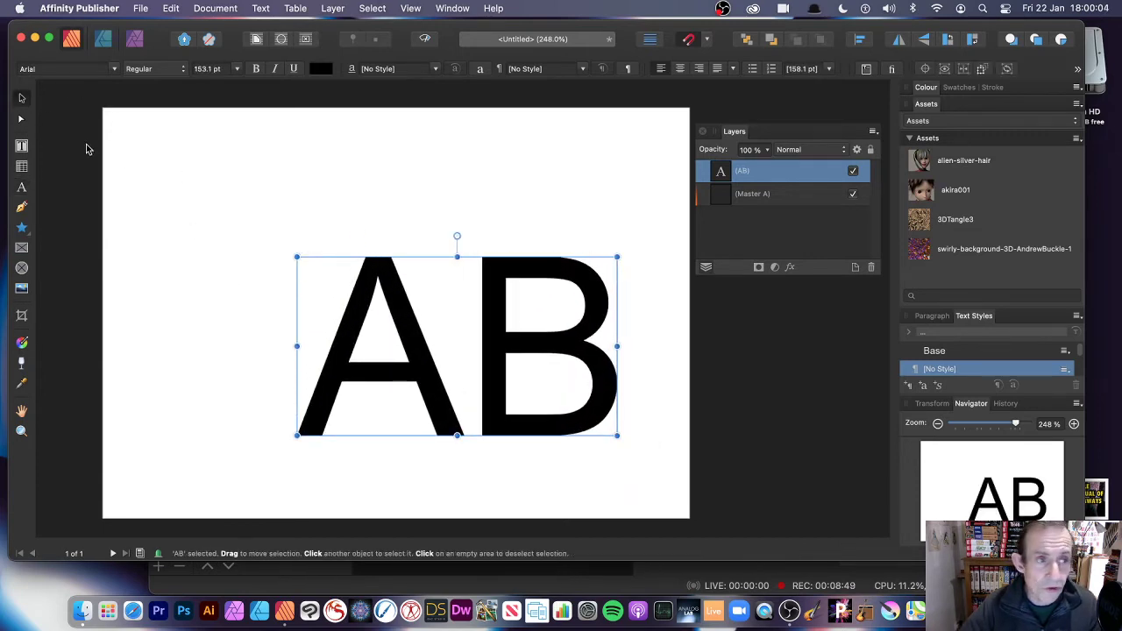
Set 'AB' to Adobe Garamond Pro Bold, move it up-left and scale it to about 215 pt.
{"action": "left_click", "coordinate": [113, 69]}
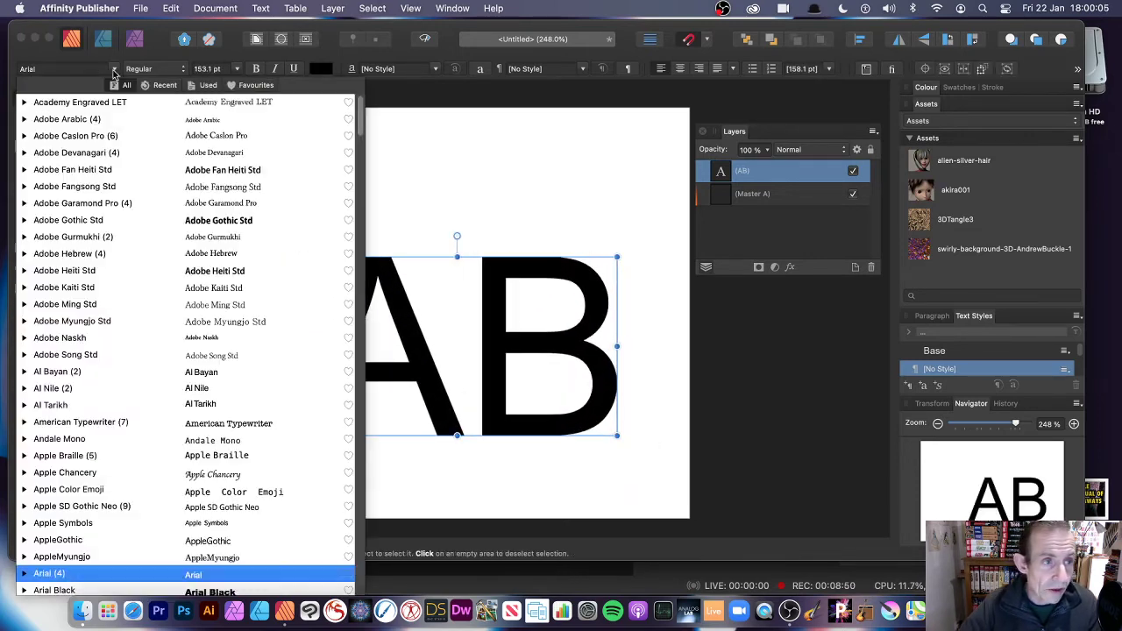
{"action": "left_click", "coordinate": [58, 190]}
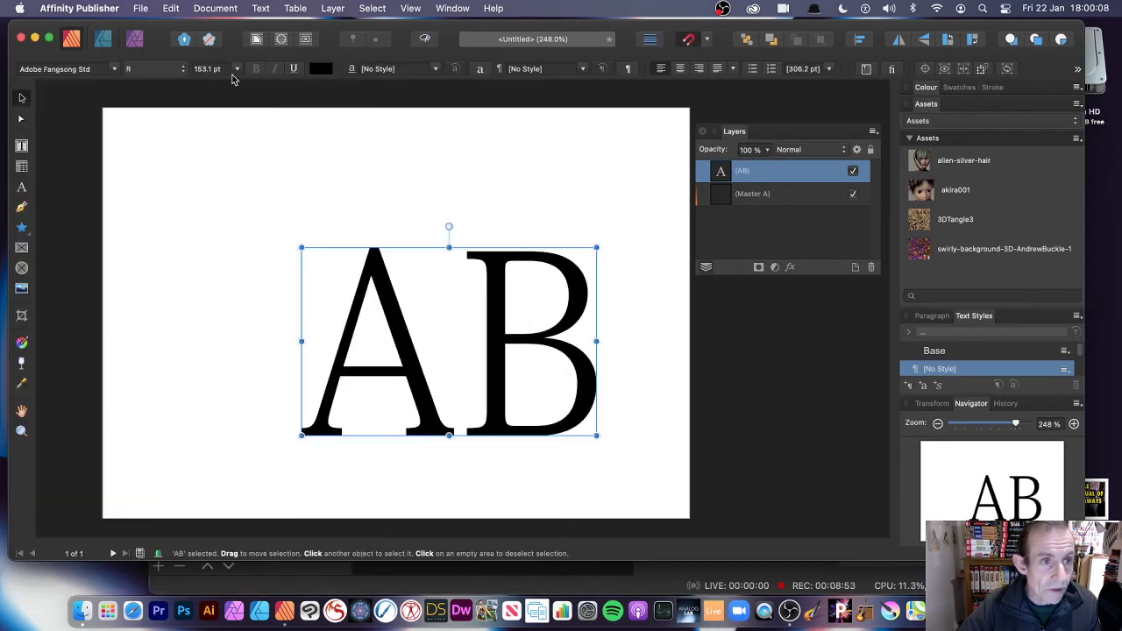
{"action": "left_click", "coordinate": [174, 70]}
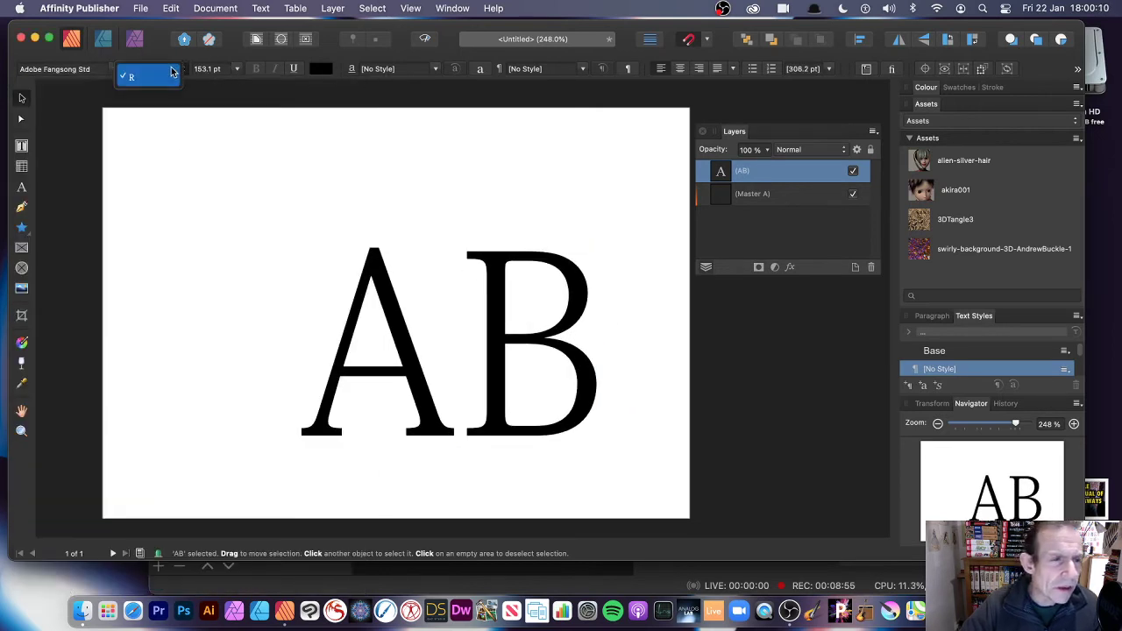
{"action": "left_click", "coordinate": [66, 74]}
{"action": "left_click", "coordinate": [67, 70]}
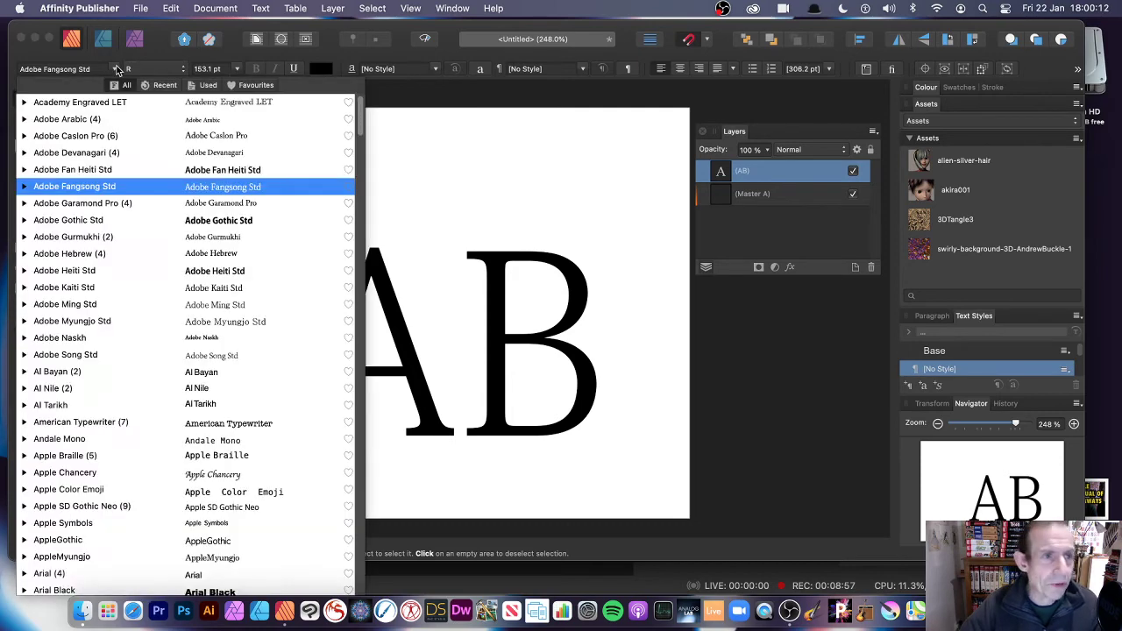
{"action": "left_click", "coordinate": [88, 204]}
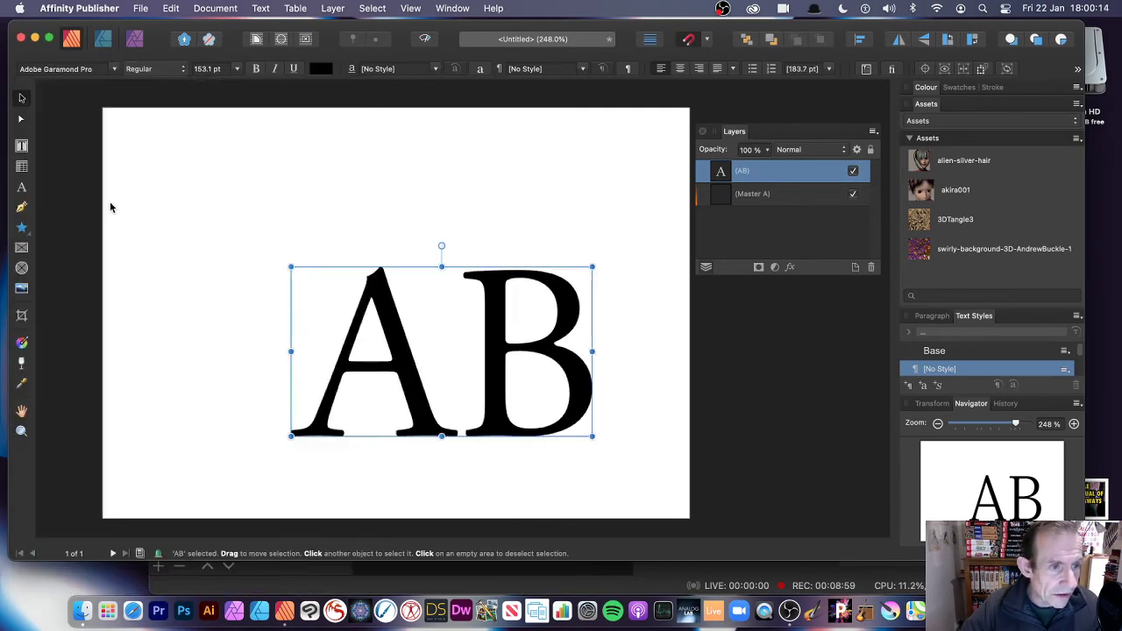
{"action": "left_click", "coordinate": [163, 71]}
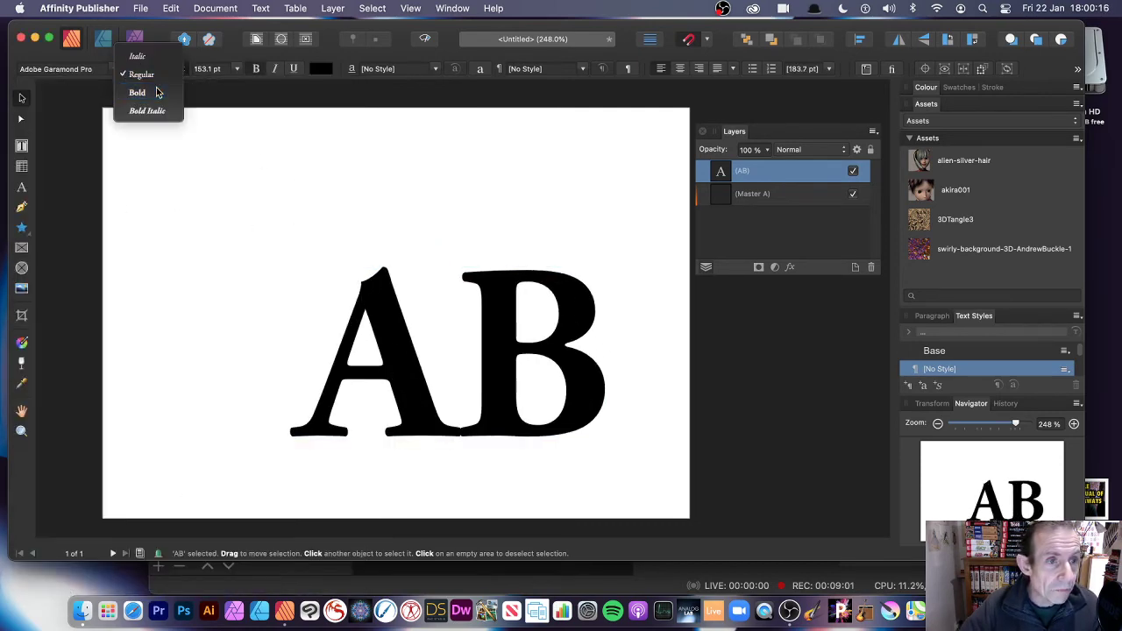
{"action": "left_click", "coordinate": [155, 93]}
{"action": "left_click_drag", "start_coordinate": [378, 293], "coordinate": [264, 191]}
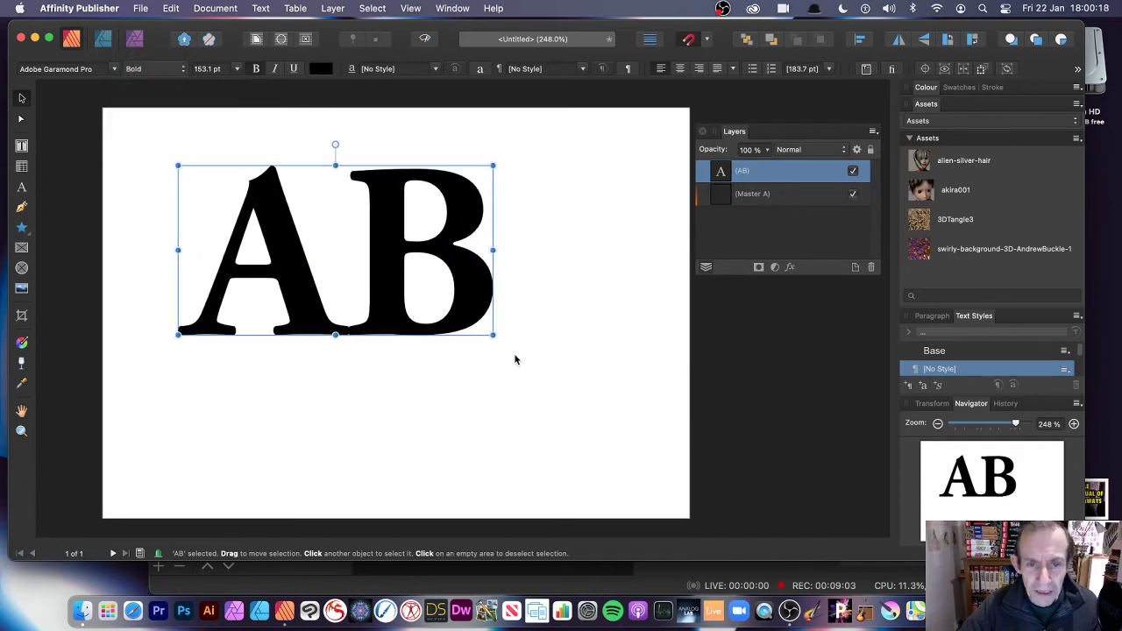
{"action": "left_click_drag", "start_coordinate": [497, 334], "coordinate": [621, 404]}
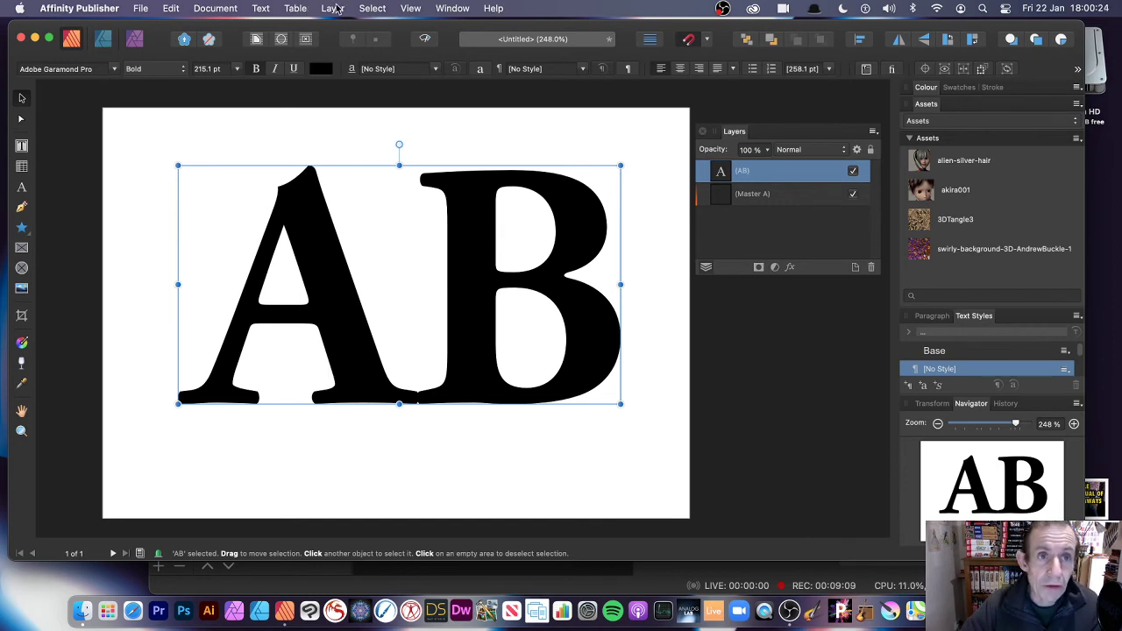
Convert the AB text to curves and expand the group to reach each letter.
{"action": "left_click", "coordinate": [334, 9]}
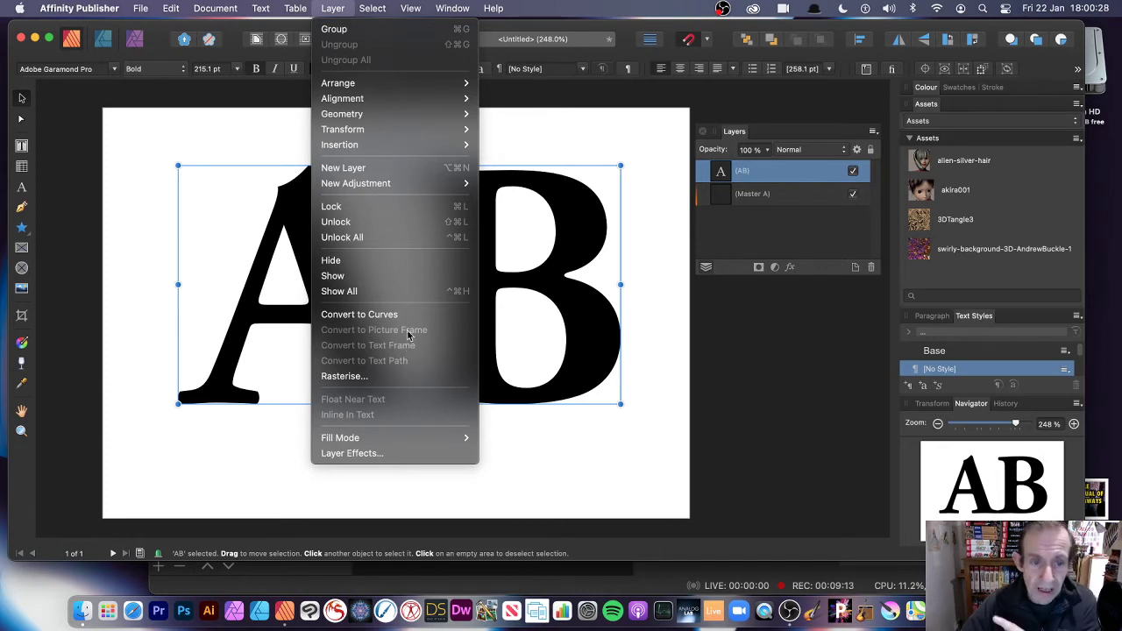
{"action": "left_click", "coordinate": [352, 317]}
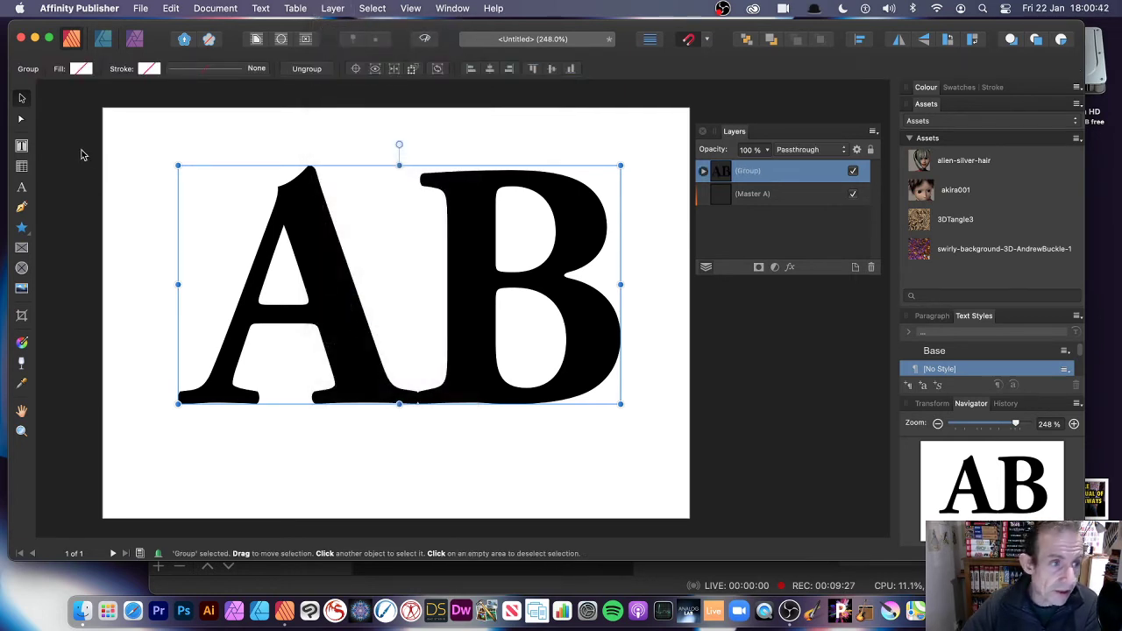
{"action": "left_click", "coordinate": [21, 118]}
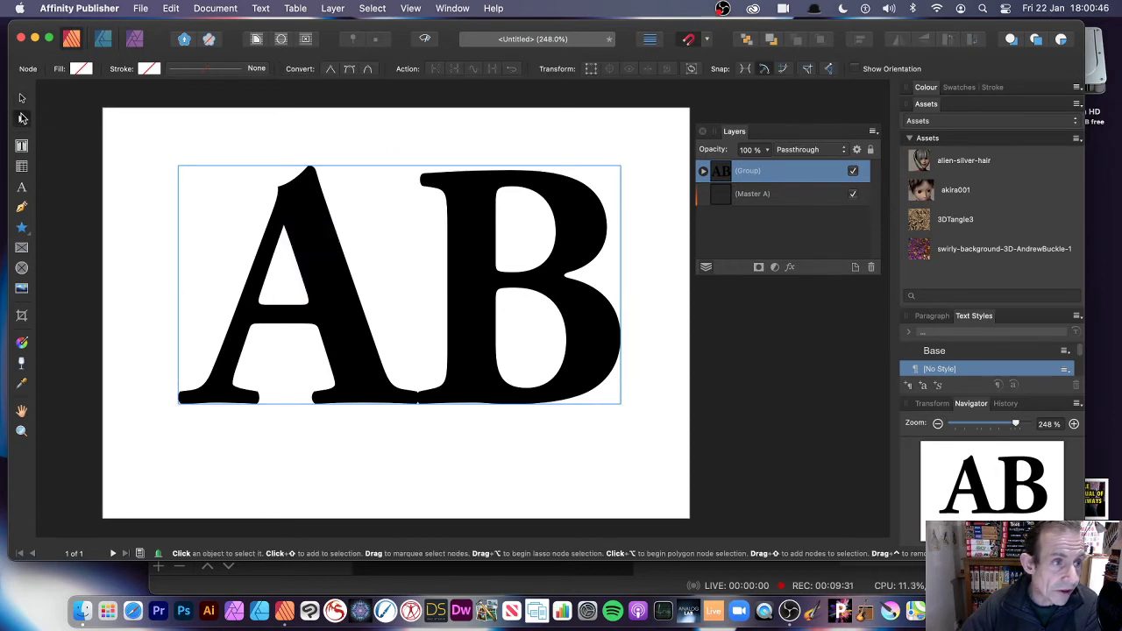
{"action": "left_click", "coordinate": [703, 172]}
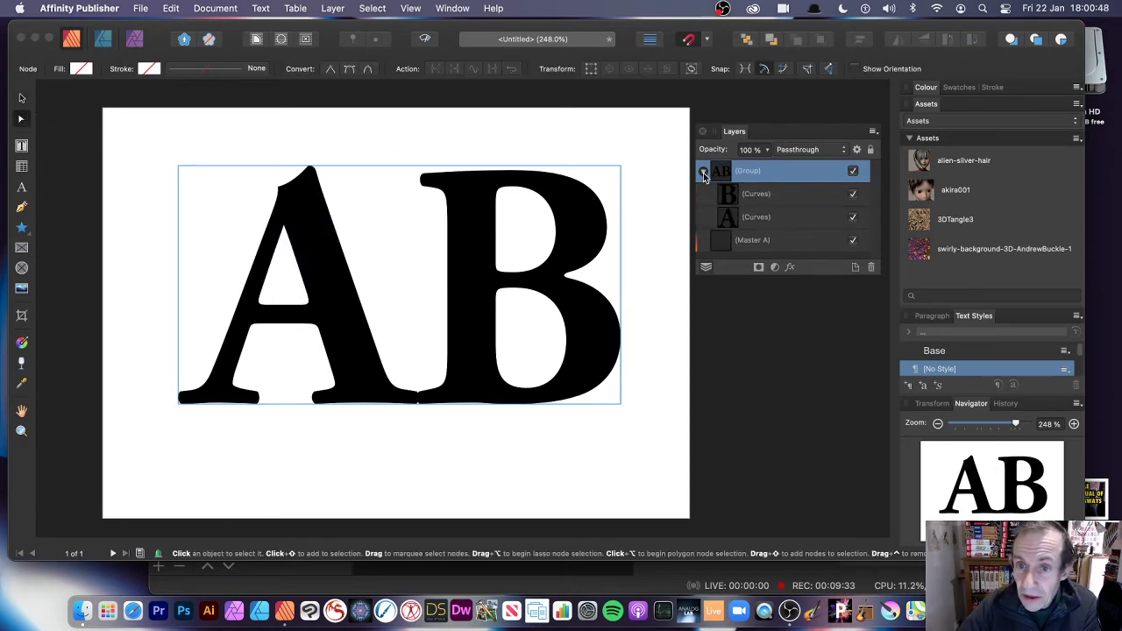
{"action": "left_click", "coordinate": [758, 202]}
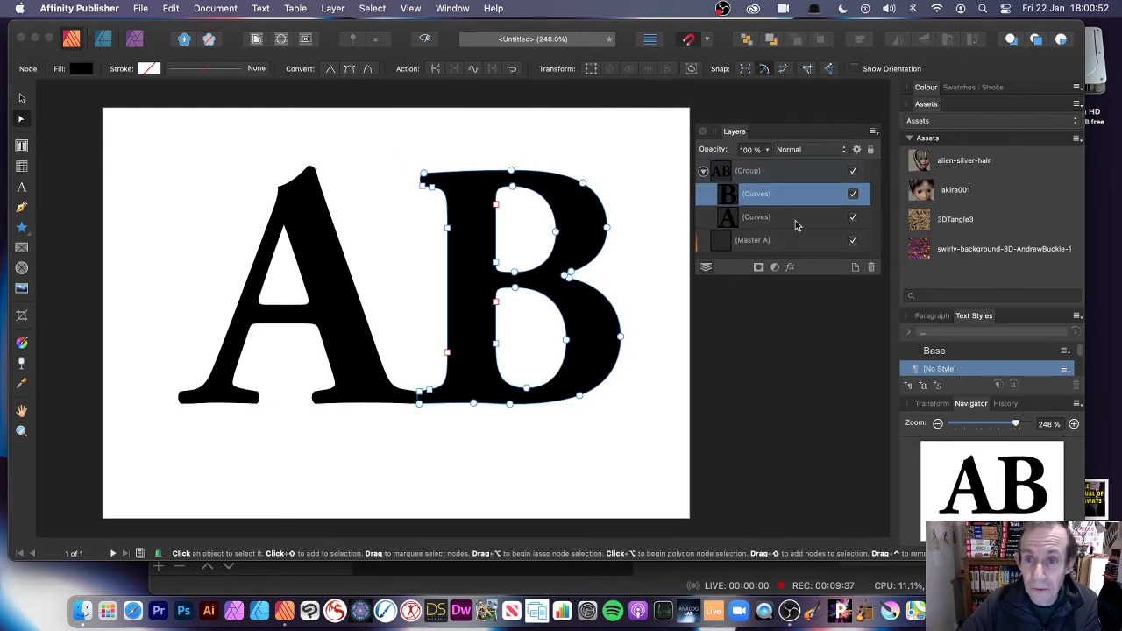
{"action": "left_click", "coordinate": [762, 217]}
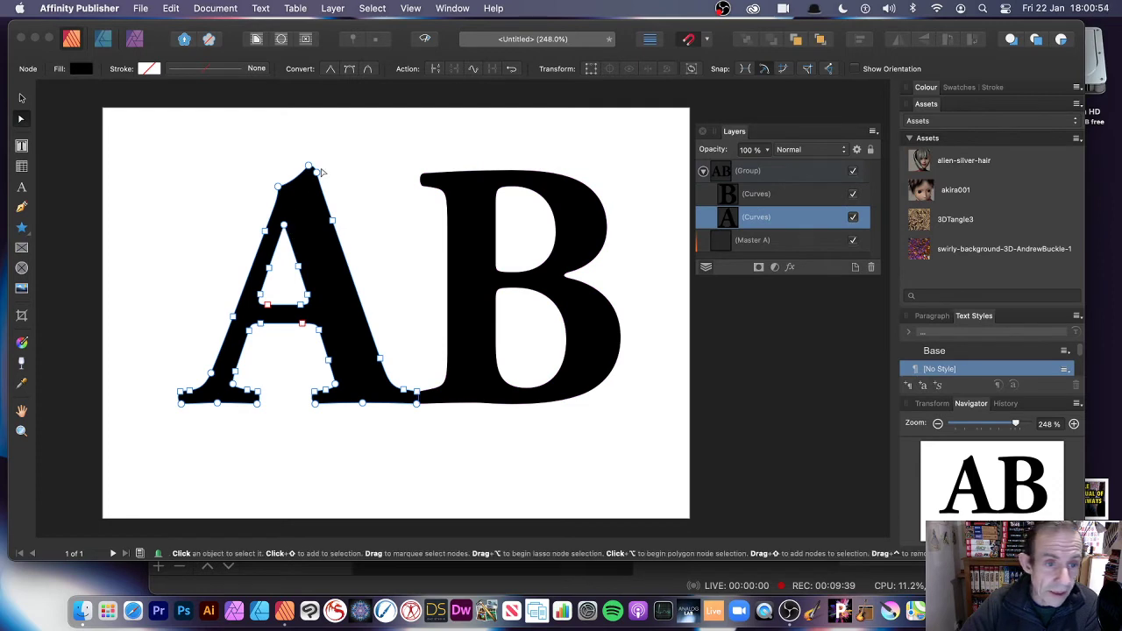
Drag A's apex and B's top-left corner up-left into swooping hooks.
{"action": "left_click_drag", "start_coordinate": [277, 186], "coordinate": [215, 147]}
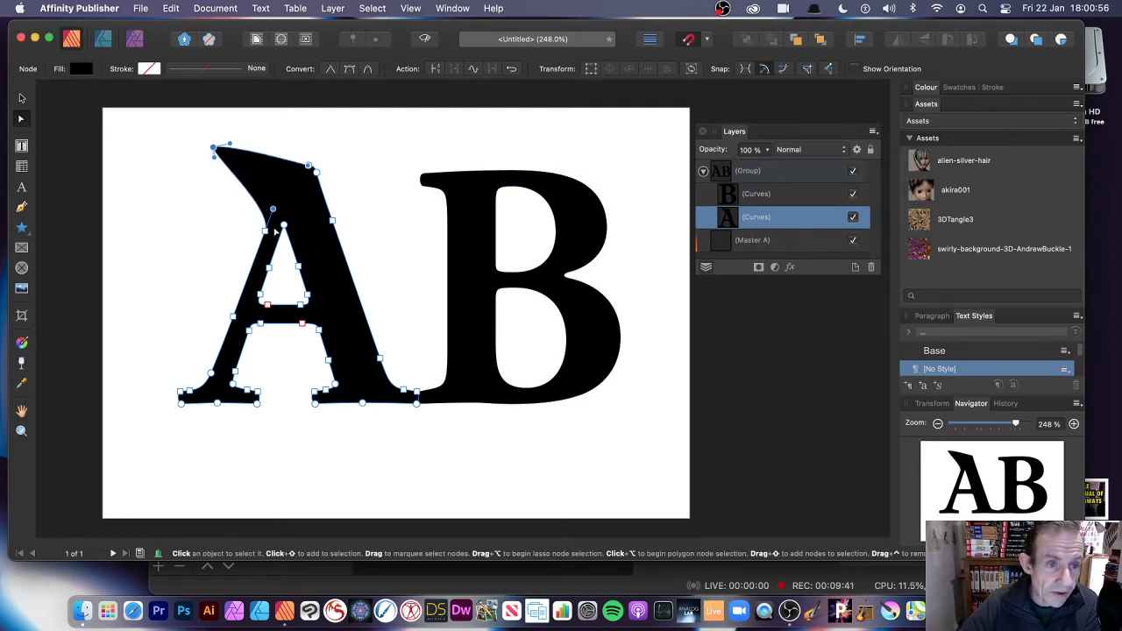
{"action": "left_click_drag", "start_coordinate": [275, 230], "coordinate": [249, 221]}
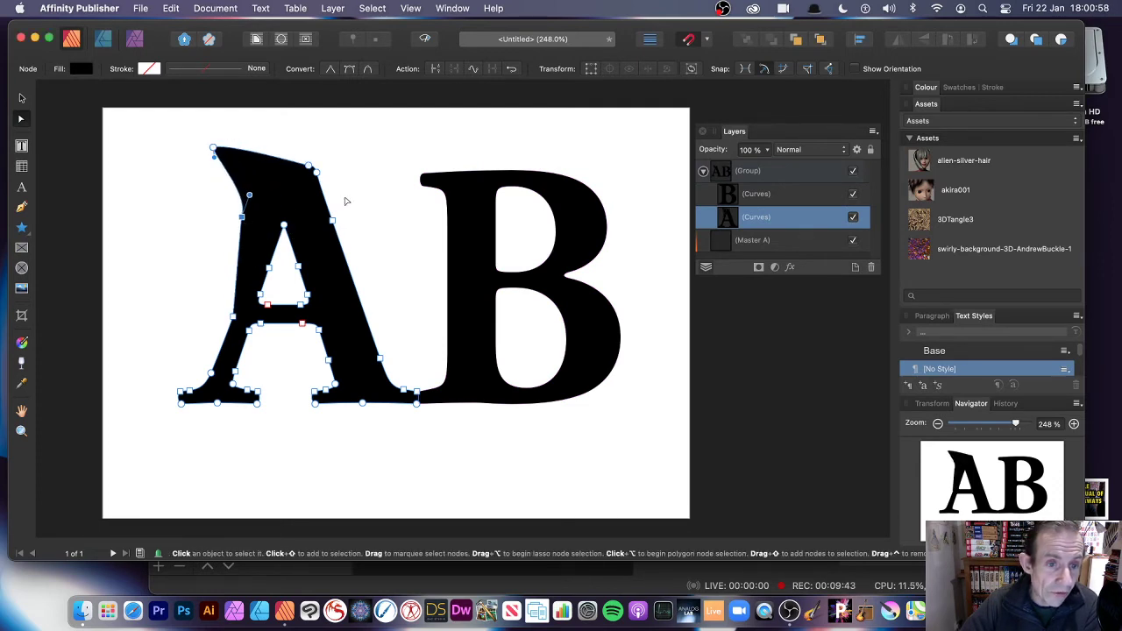
{"action": "left_click", "coordinate": [760, 195]}
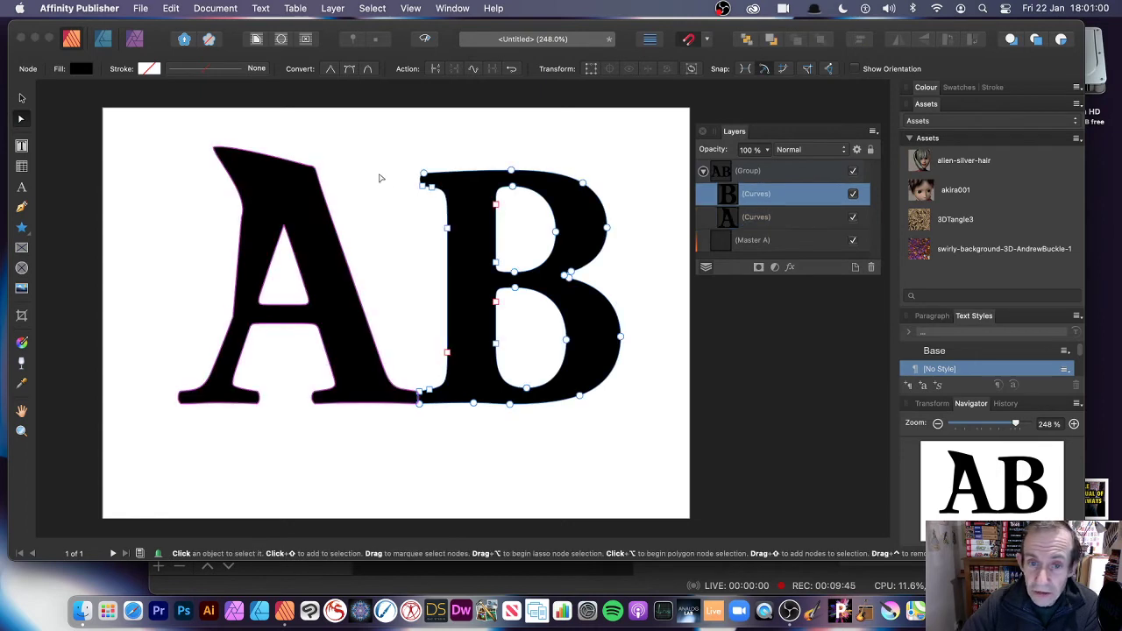
{"action": "left_click_drag", "start_coordinate": [423, 173], "coordinate": [368, 140]}
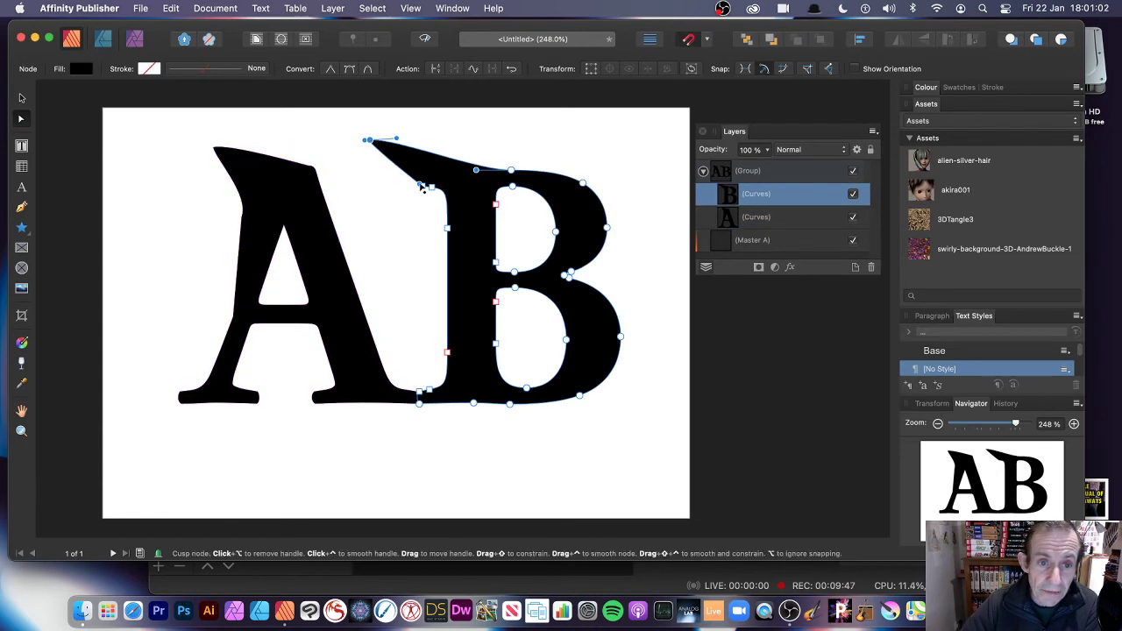
{"action": "left_click_drag", "start_coordinate": [422, 188], "coordinate": [368, 199]}
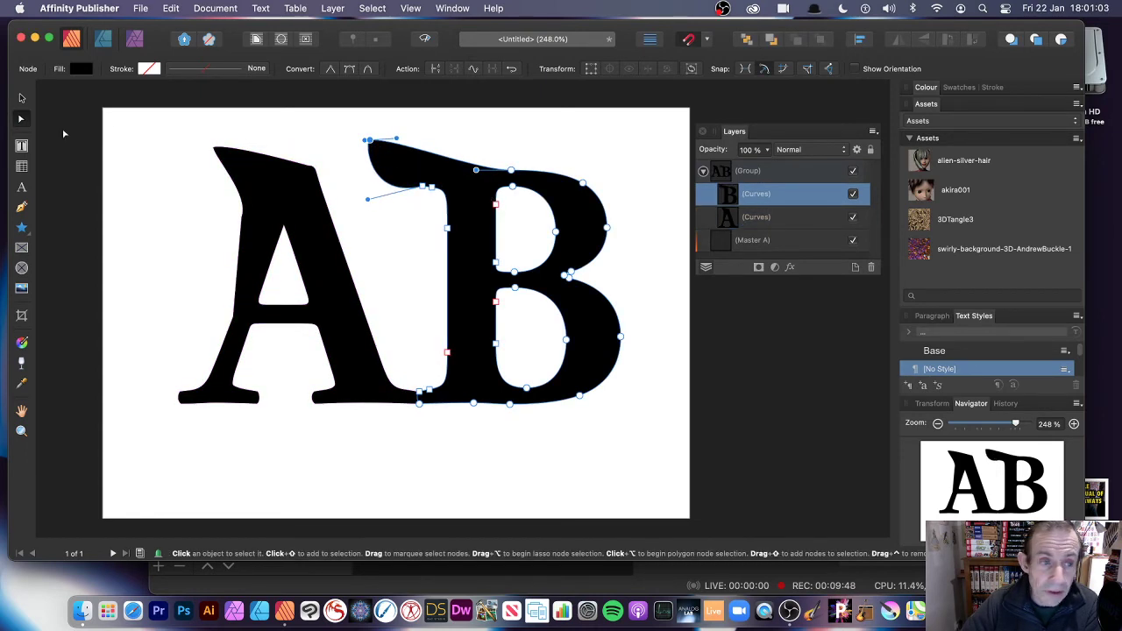
{"action": "left_click", "coordinate": [22, 97]}
{"action": "left_click", "coordinate": [292, 206]}
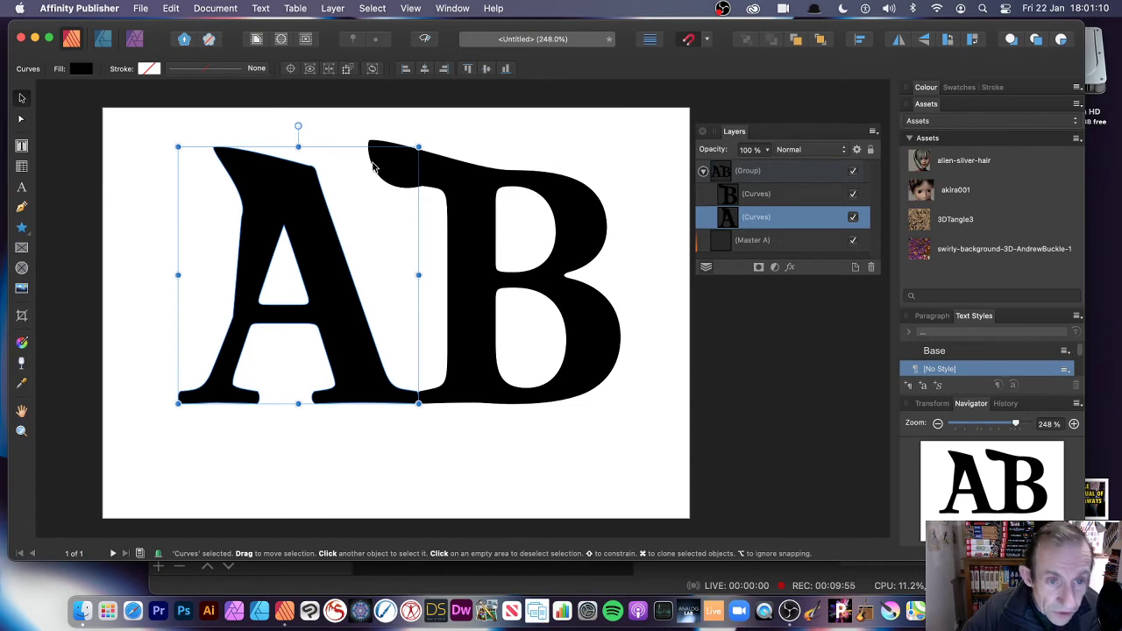
Convert the letter A to a picture frame and select its Picture Frame layer.
{"action": "left_click", "coordinate": [333, 8]}
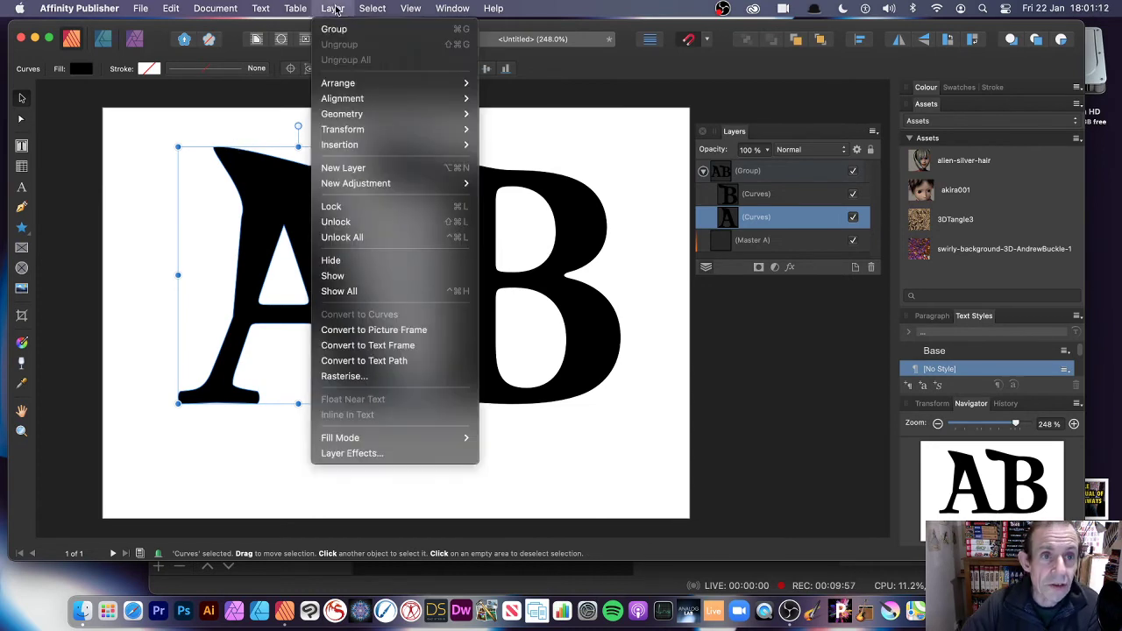
{"action": "left_click", "coordinate": [412, 329]}
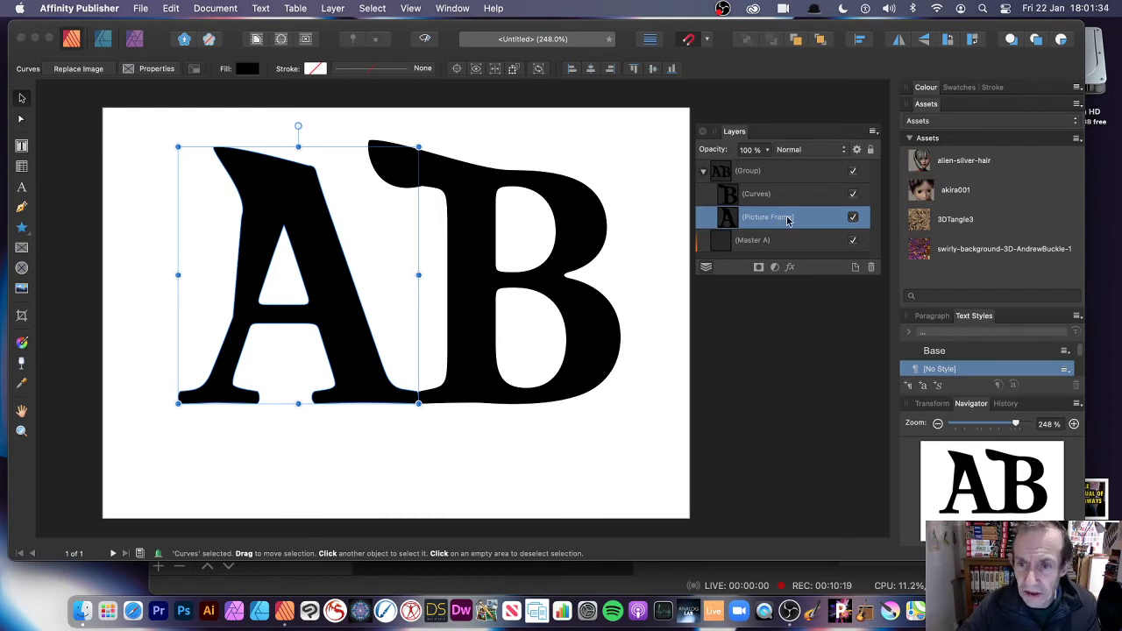
{"action": "left_click", "coordinate": [782, 318]}
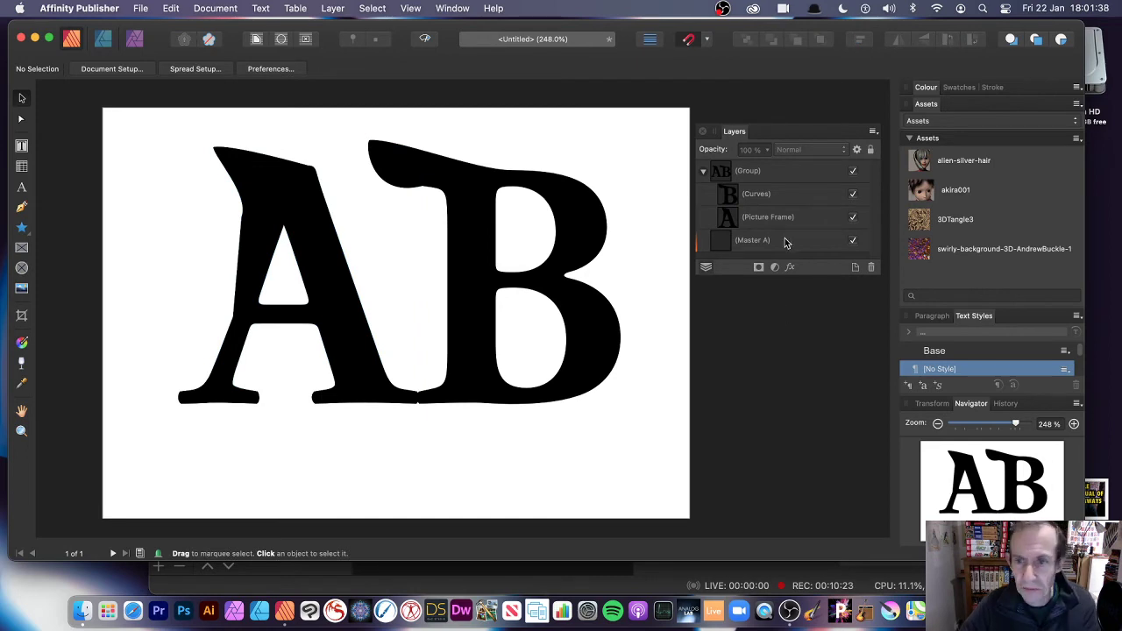
{"action": "left_click", "coordinate": [326, 233]}
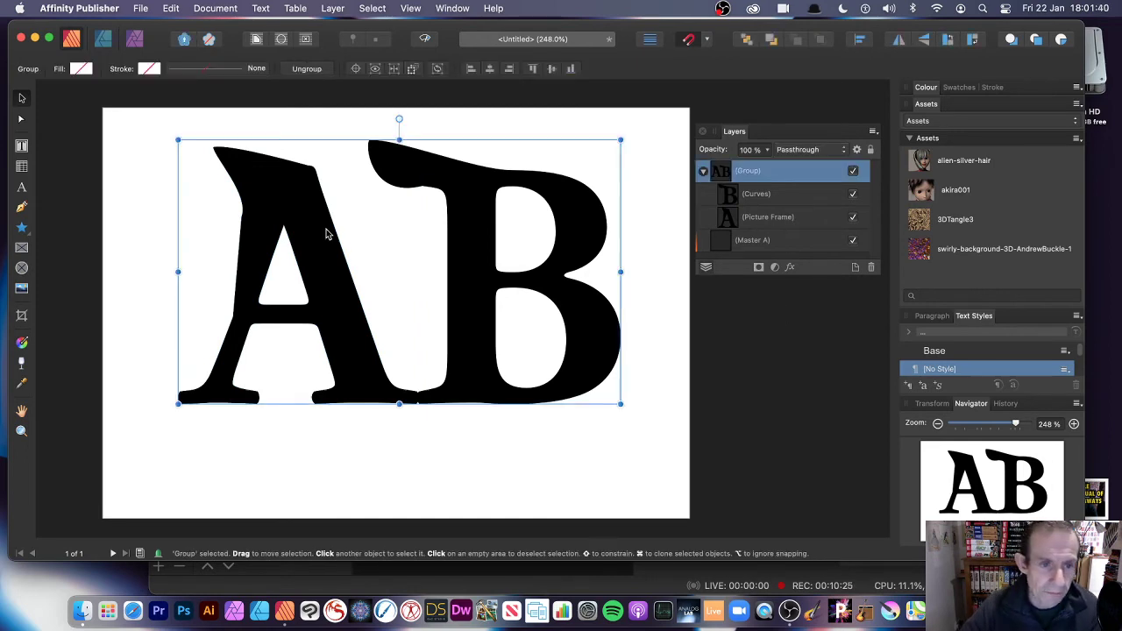
{"action": "left_click", "coordinate": [778, 222]}
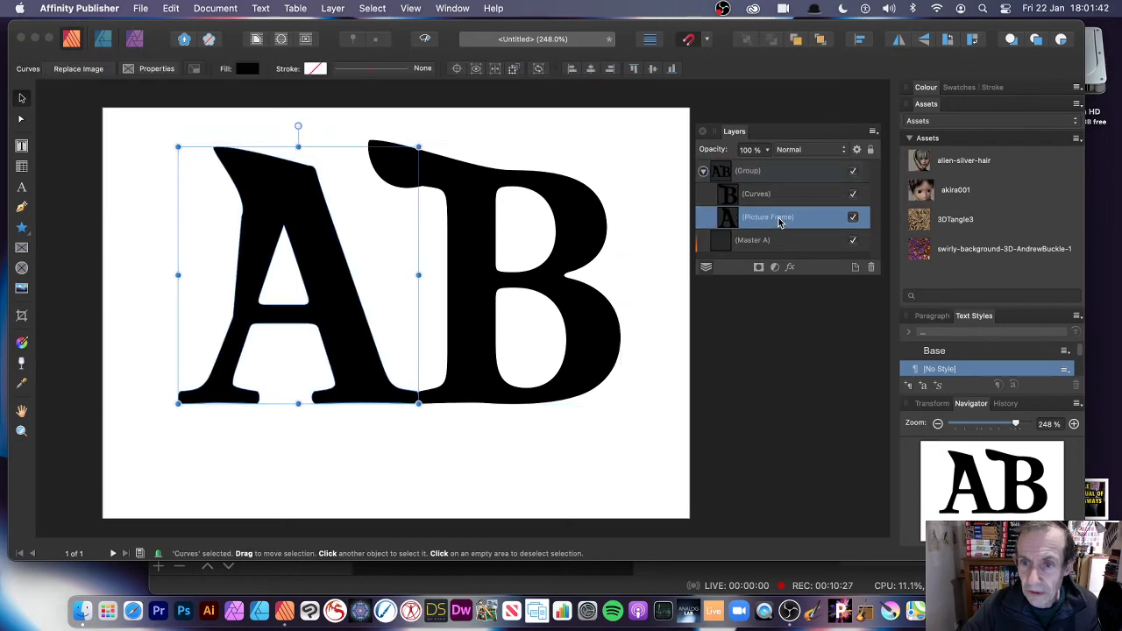
Place gradients1.jpg from the 3D model renders folder into the A picture frame.
{"action": "left_click", "coordinate": [80, 69]}
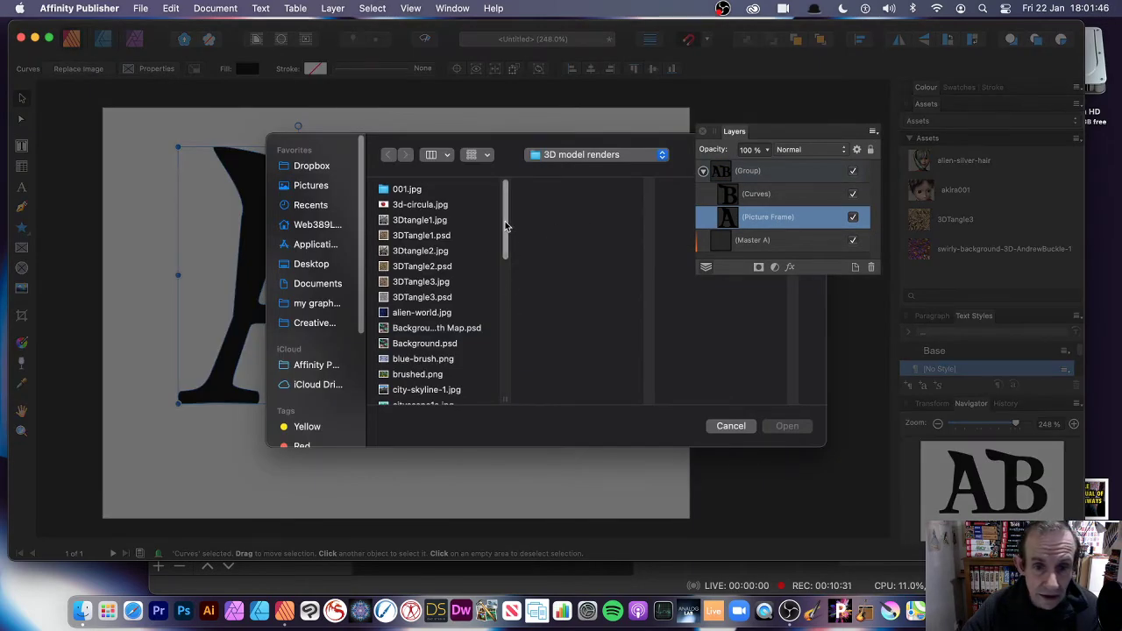
{"action": "left_click_drag", "start_coordinate": [506, 233], "coordinate": [511, 295]}
{"action": "left_click", "coordinate": [414, 341]}
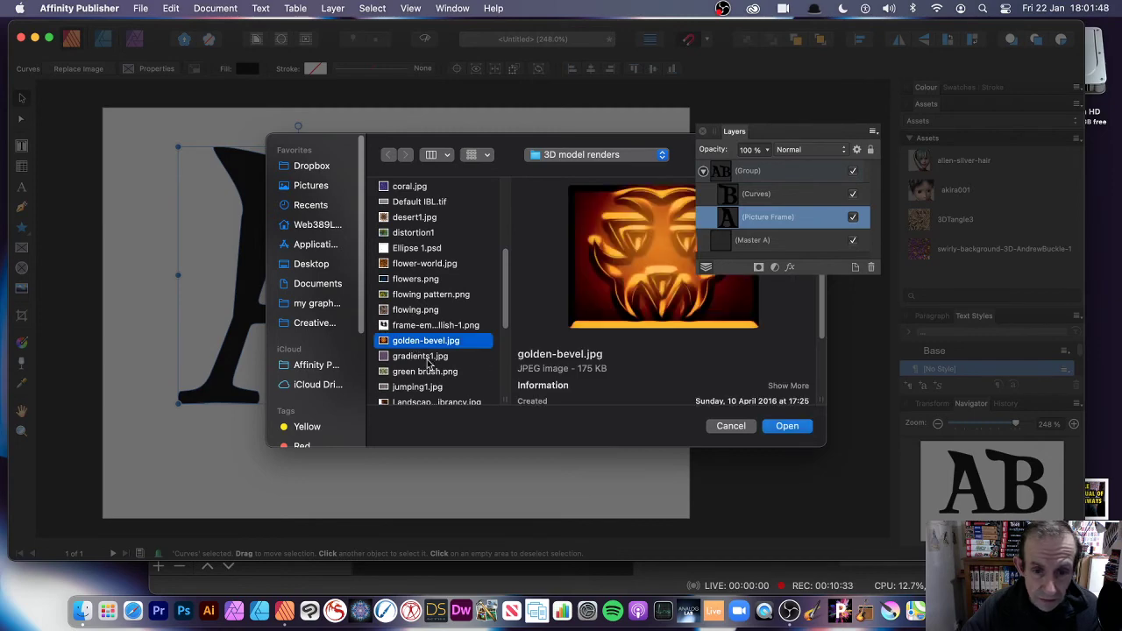
{"action": "left_click", "coordinate": [423, 357]}
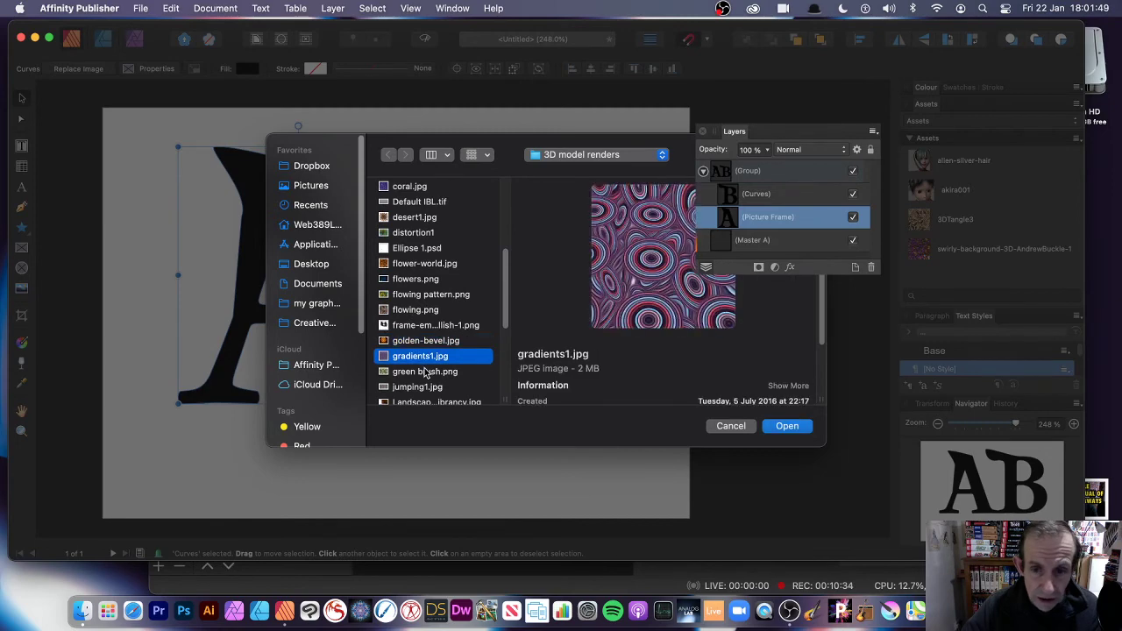
{"action": "left_click", "coordinate": [790, 427]}
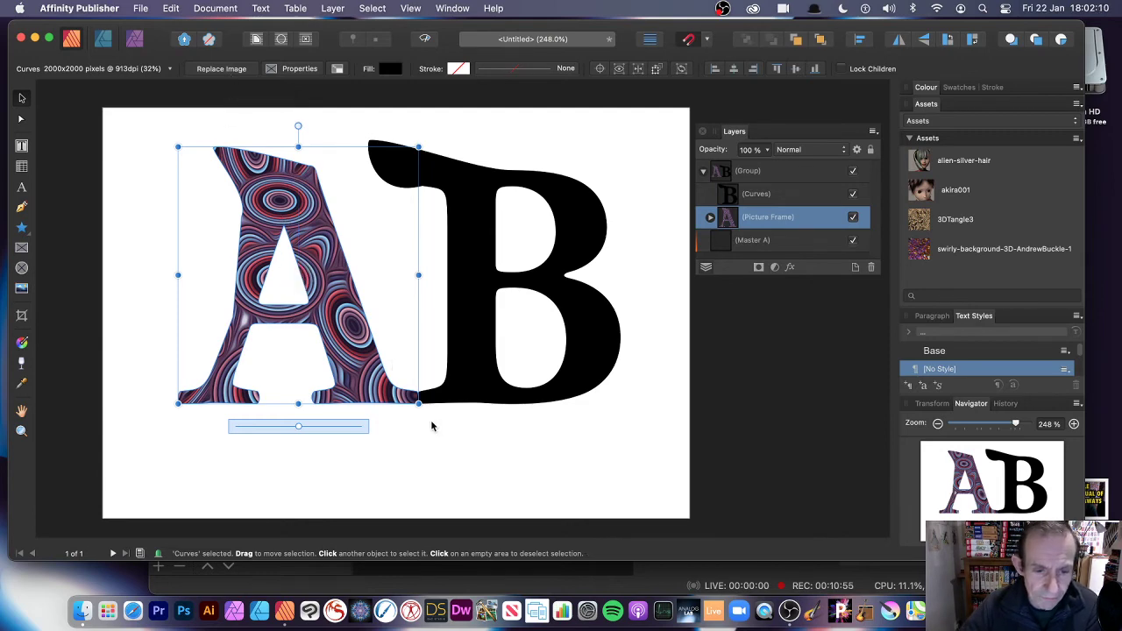
Enlarge the A frame, nudge the black B left and up, and convert the B into a picture frame.
{"action": "left_click_drag", "start_coordinate": [418, 405], "coordinate": [548, 476]}
{"action": "left_click", "coordinate": [482, 245]}
{"action": "left_click_drag", "start_coordinate": [580, 239], "coordinate": [551, 233]}
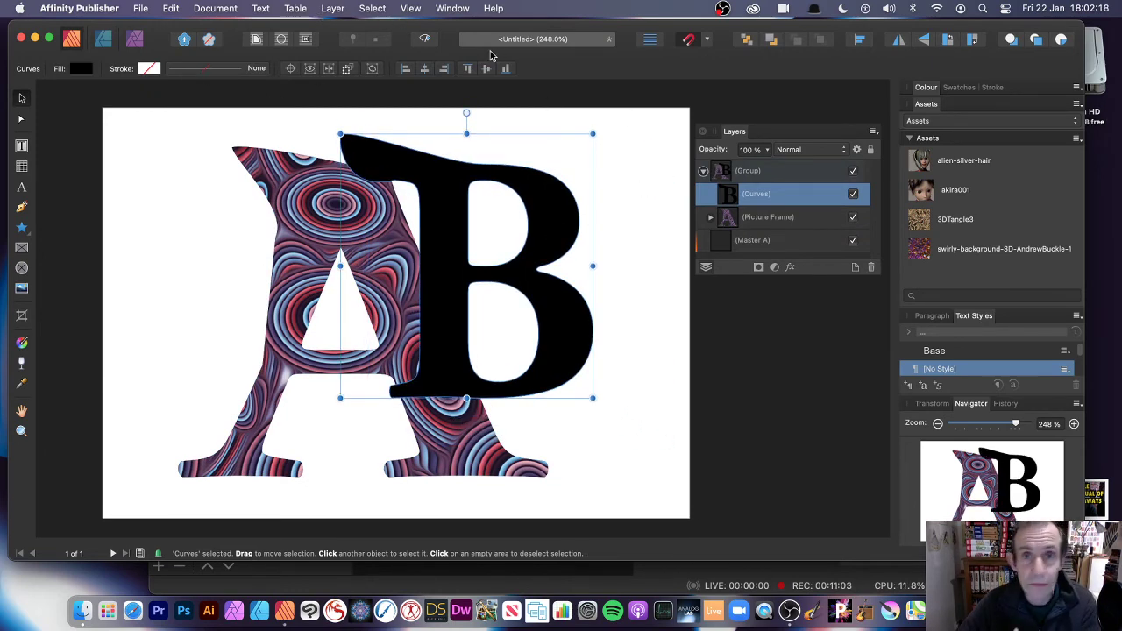
{"action": "left_click", "coordinate": [334, 8]}
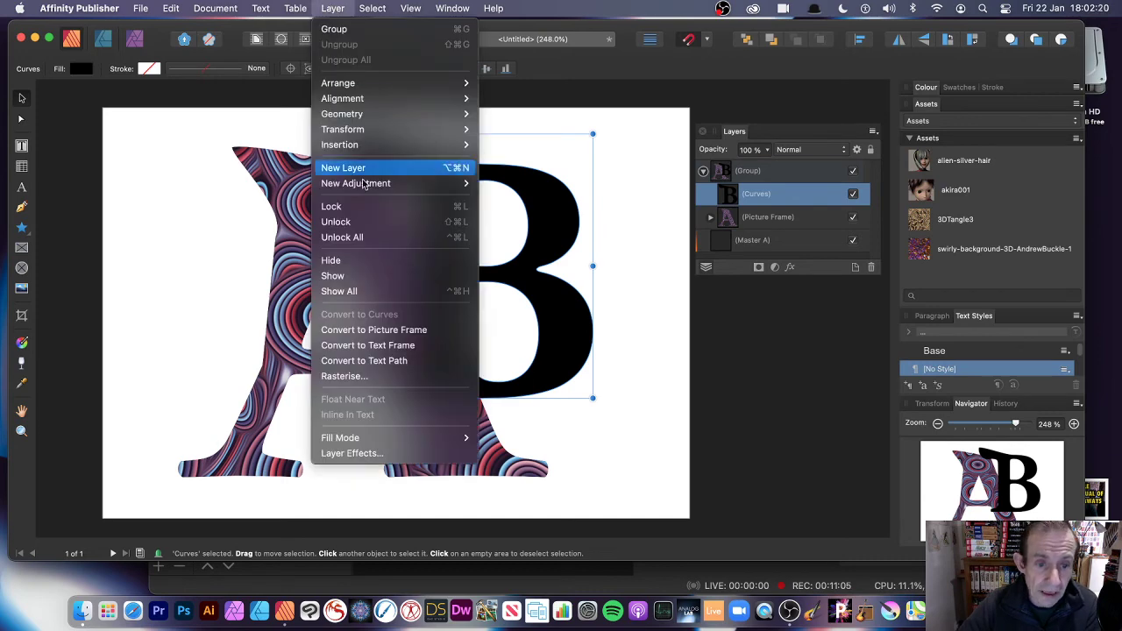
{"action": "left_click", "coordinate": [380, 332]}
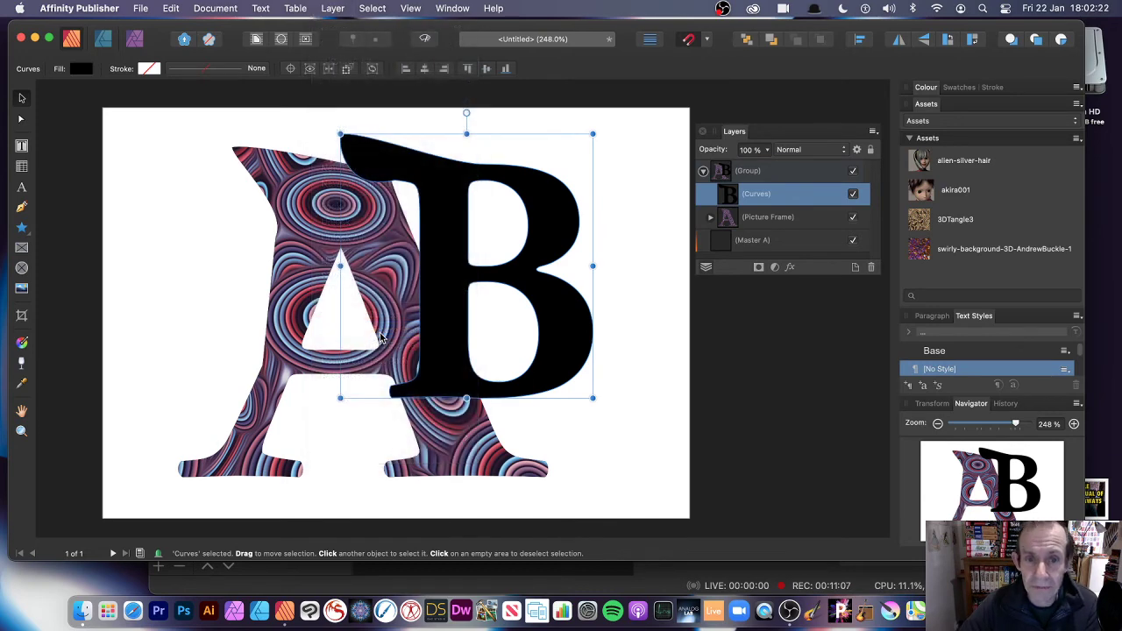
Pull the B's top-left node out into a long point and curve its underside outward.
{"action": "mouse_move", "coordinate": [340, 133]}
{"action": "left_mouse_down"}
{"action": "mouse_move", "coordinate": [338, 95]}
{"action": "mouse_move", "coordinate": [339, 133]}
{"action": "left_mouse_up"}
{"action": "left_click", "coordinate": [21, 119]}
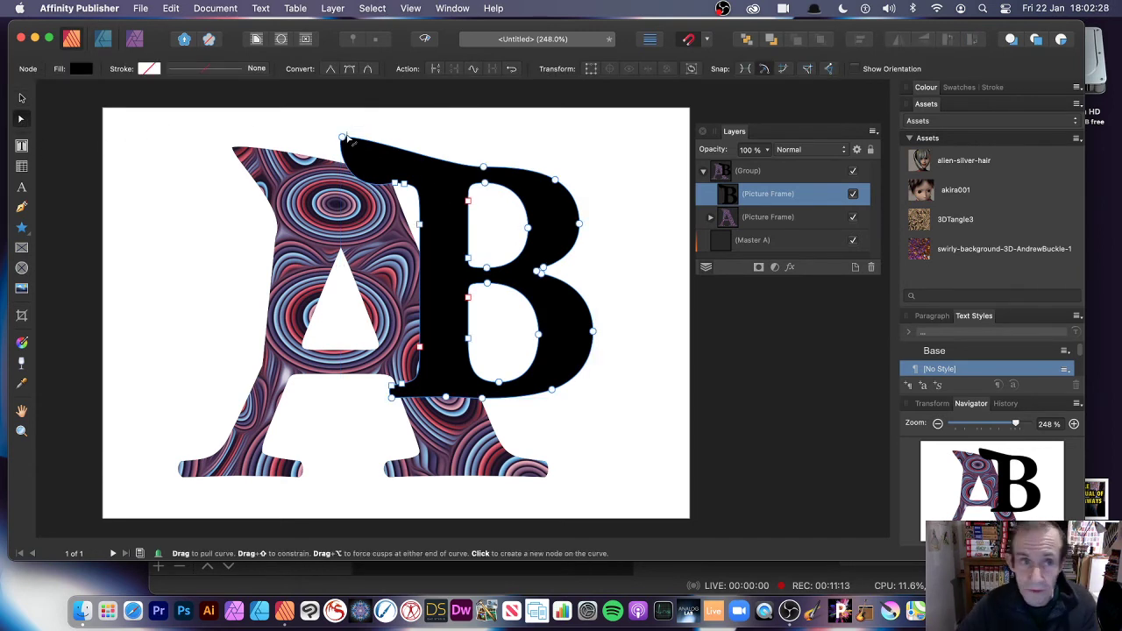
{"action": "left_click_drag", "start_coordinate": [342, 138], "coordinate": [263, 113]}
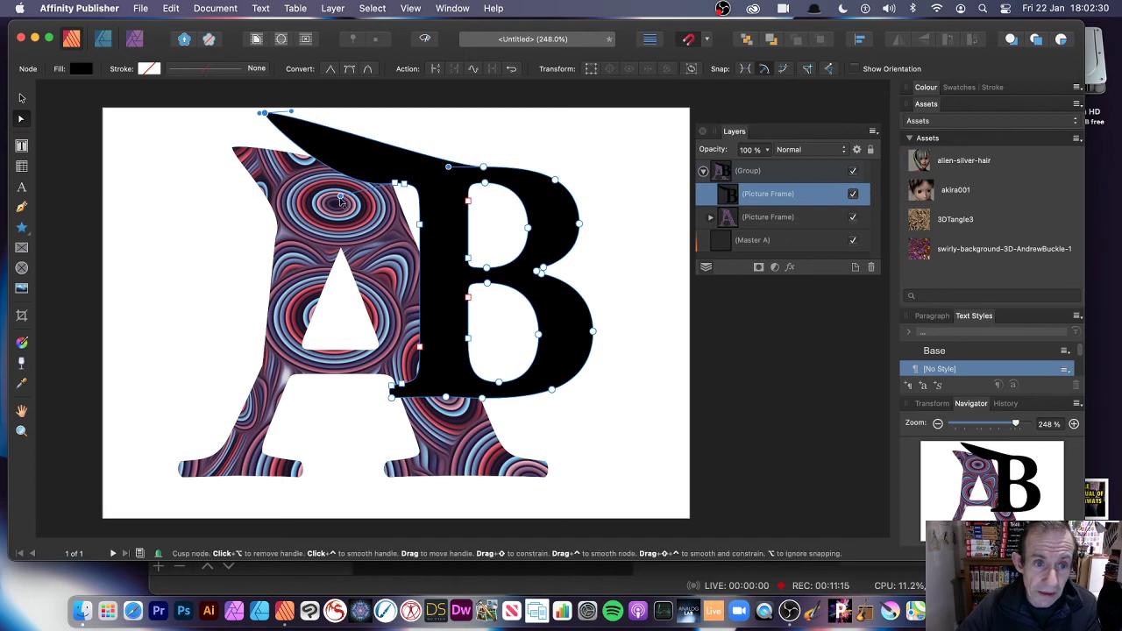
{"action": "left_click_drag", "start_coordinate": [342, 202], "coordinate": [219, 250]}
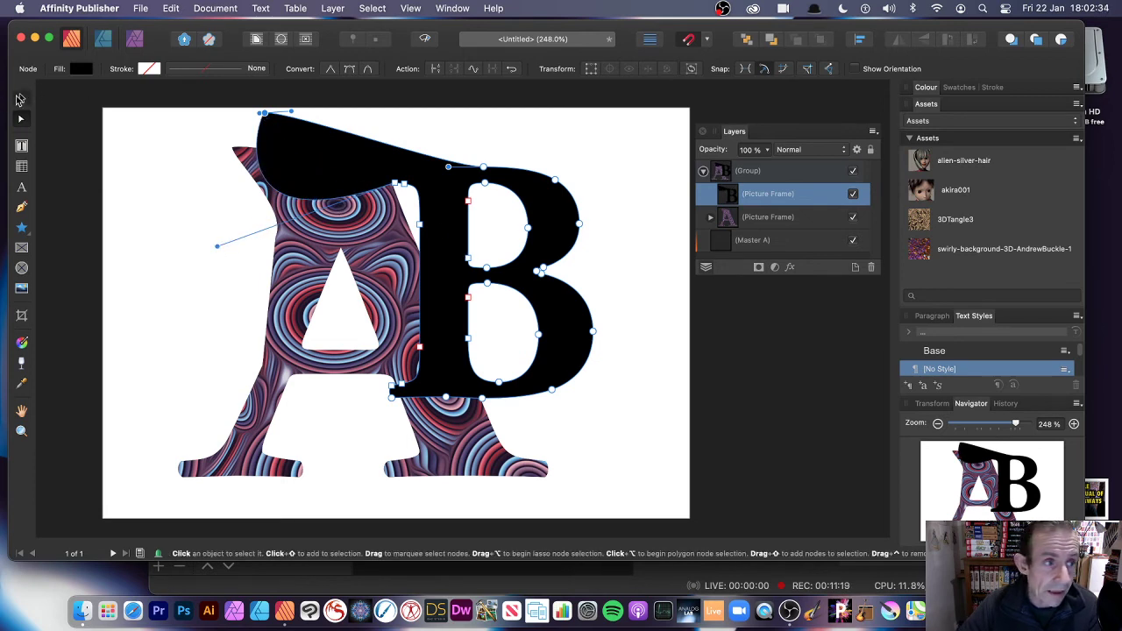
{"action": "left_click", "coordinate": [22, 98]}
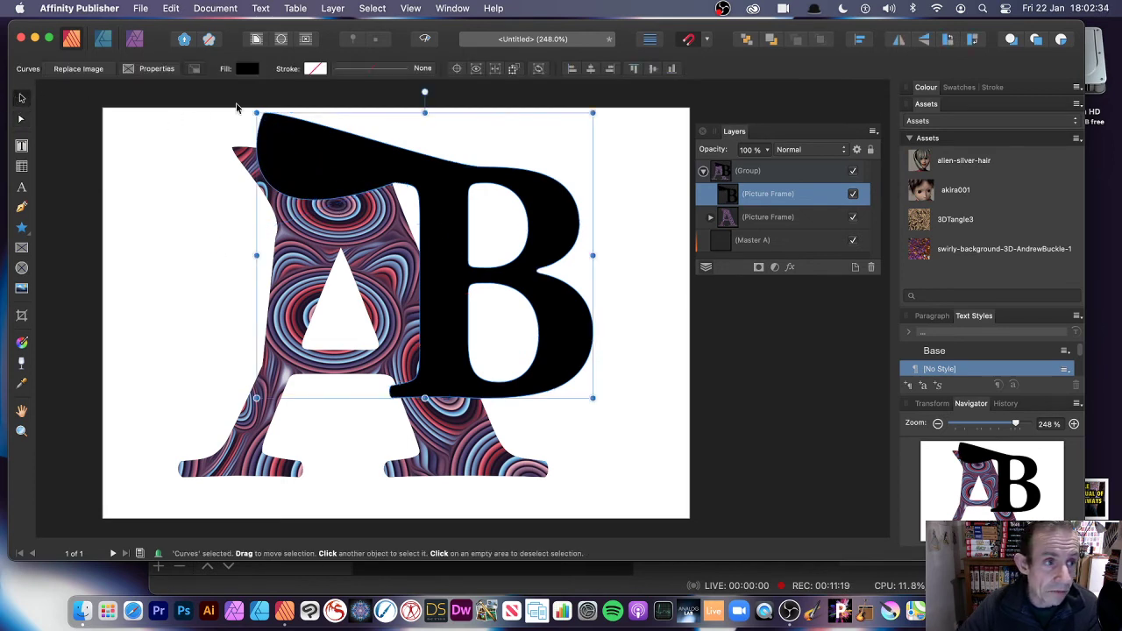
Fill the B frame with the gold 3DTangle2.psd texture.
{"action": "left_click", "coordinate": [79, 70]}
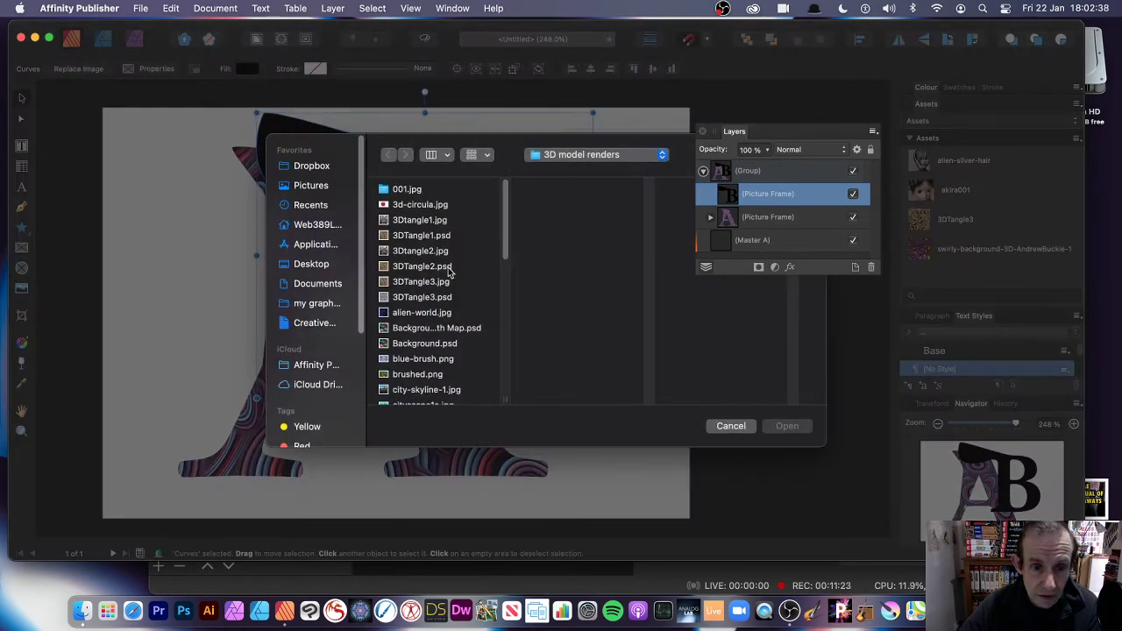
{"action": "left_click", "coordinate": [421, 266]}
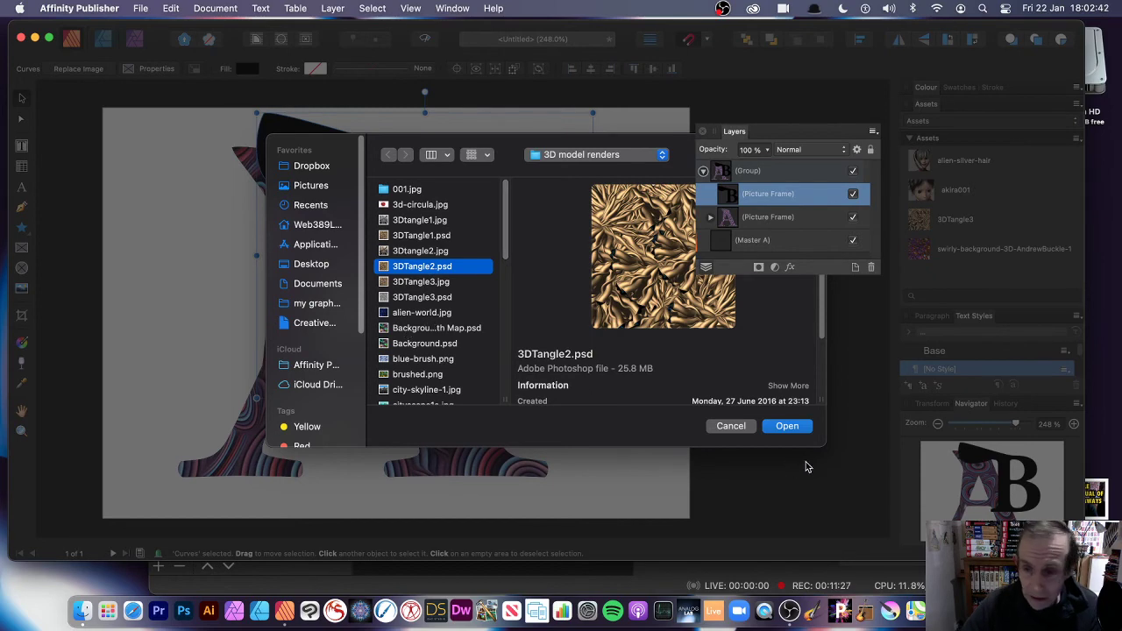
{"action": "left_click", "coordinate": [787, 427]}
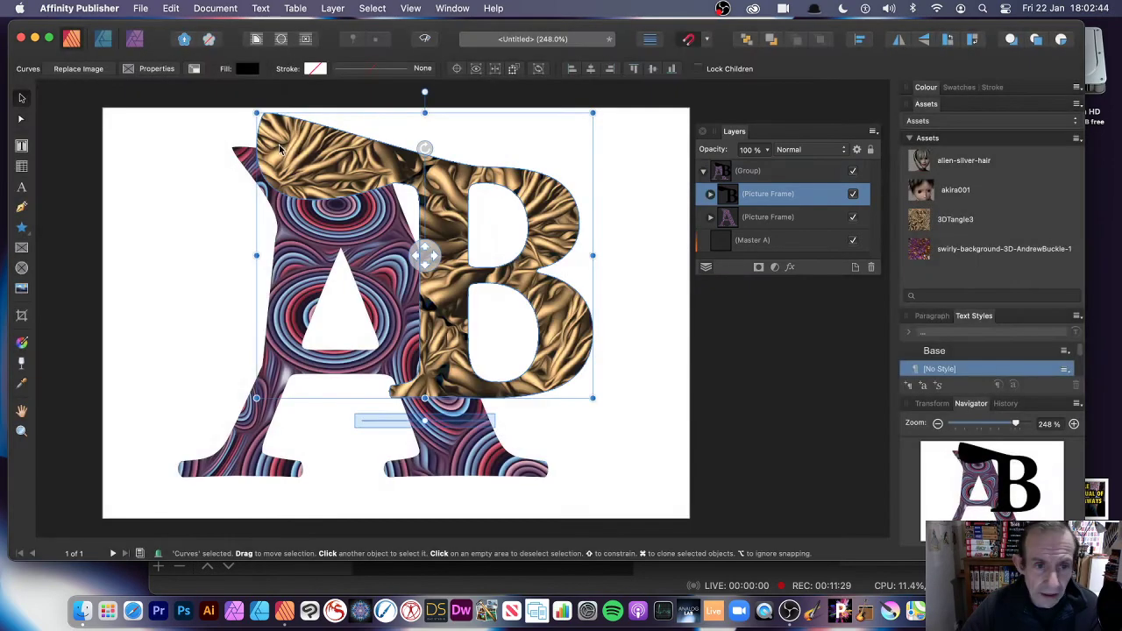
Resize the B frame and scale its texture up to 50% inside it.
{"action": "left_click_drag", "start_coordinate": [593, 398], "coordinate": [619, 413]}
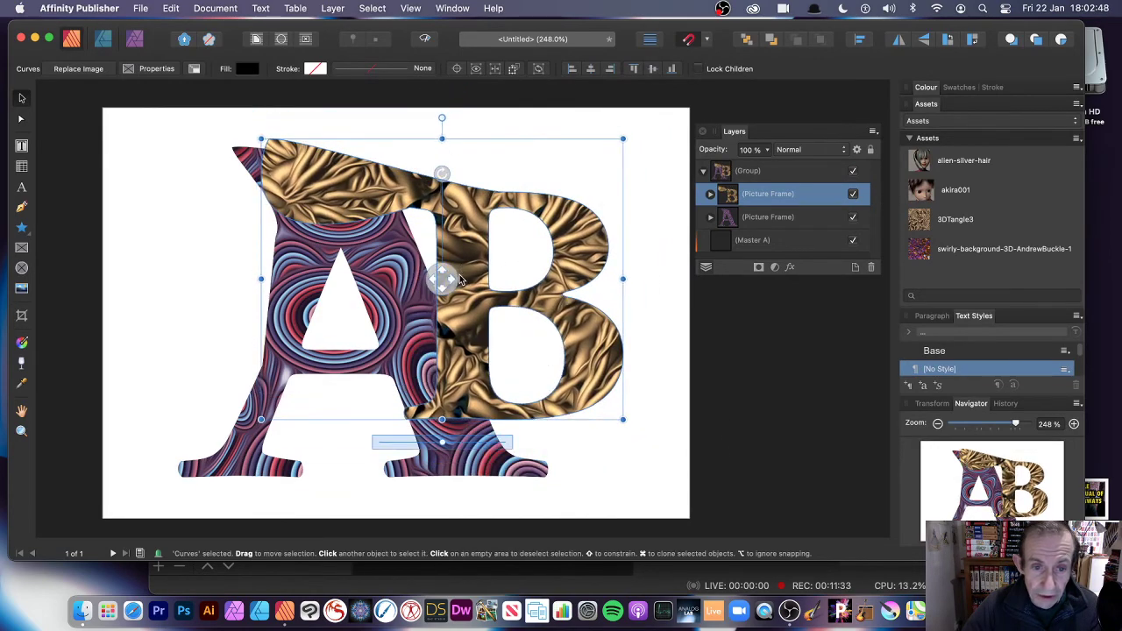
{"action": "left_click_drag", "start_coordinate": [456, 280], "coordinate": [520, 273]}
{"action": "left_click_drag", "start_coordinate": [443, 443], "coordinate": [485, 450]}
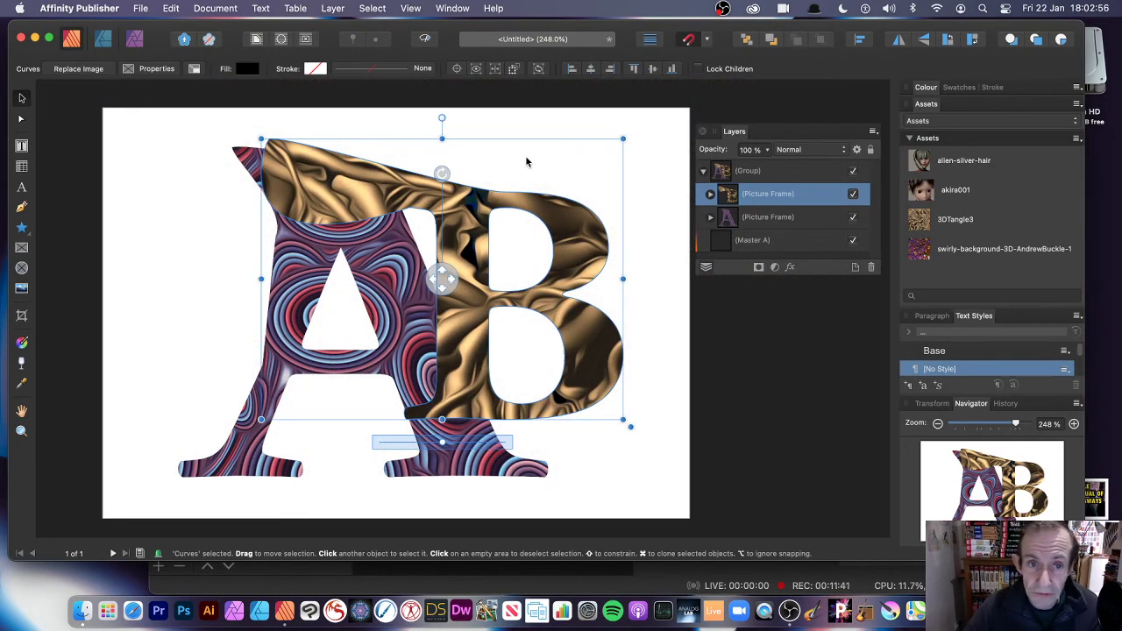
{"action": "left_click_drag", "start_coordinate": [623, 138], "coordinate": [640, 121]}
Enlarge the gold B and move it left over the A, with its top past the page edge.
{"action": "left_click_drag", "start_coordinate": [647, 428], "coordinate": [456, 265]}
{"action": "left_click_drag", "start_coordinate": [363, 188], "coordinate": [465, 207]}
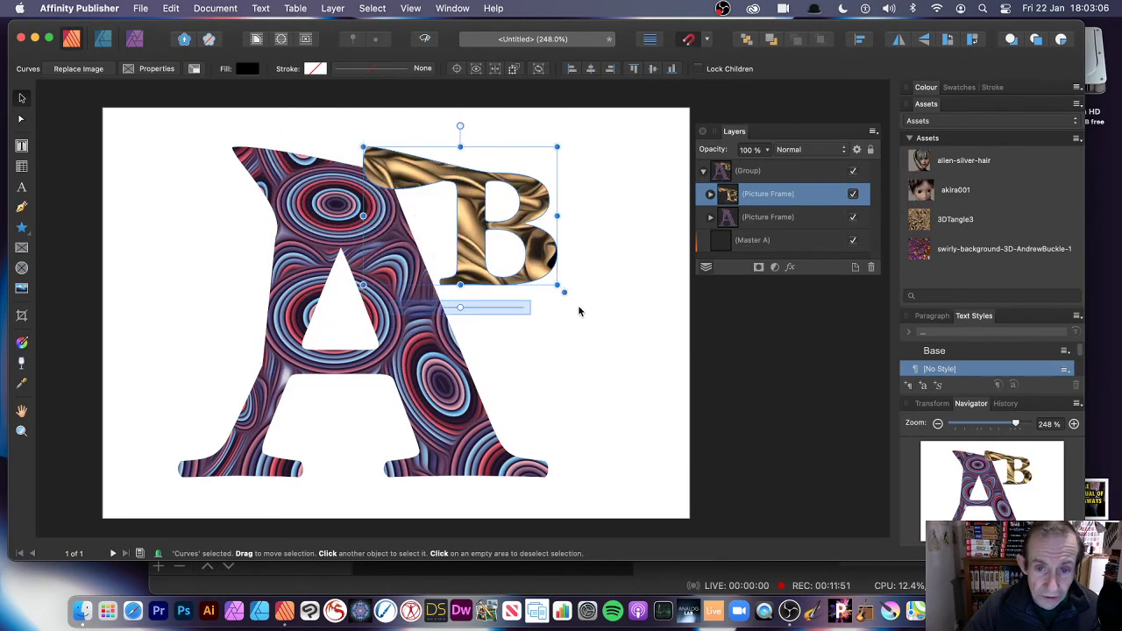
{"action": "left_click_drag", "start_coordinate": [564, 292], "coordinate": [742, 418]}
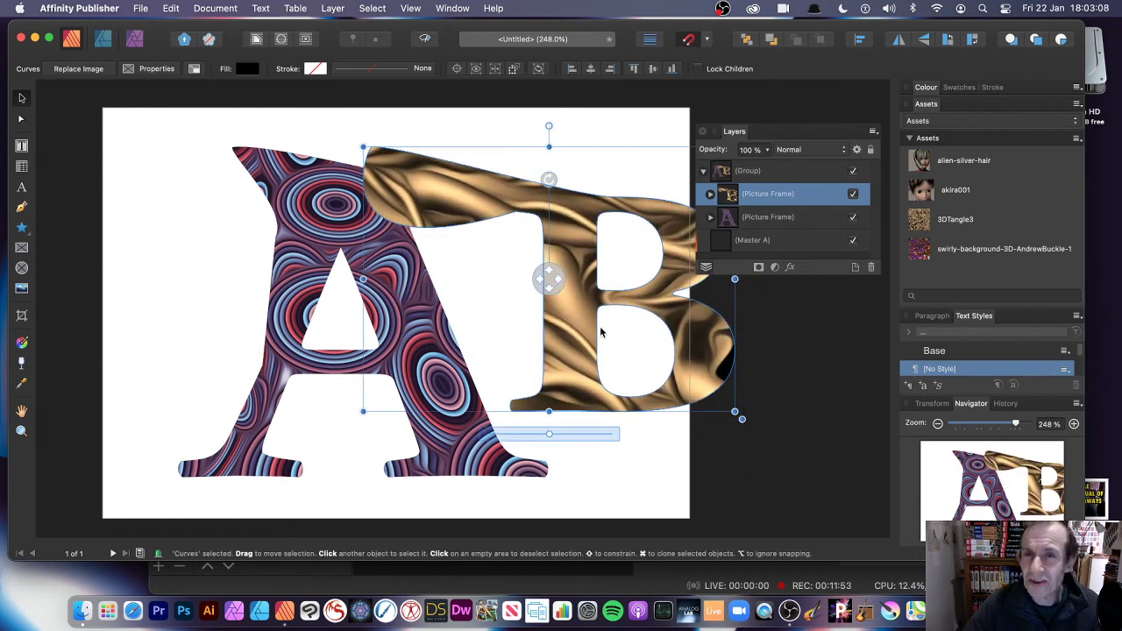
{"action": "left_click_drag", "start_coordinate": [570, 230], "coordinate": [464, 241]}
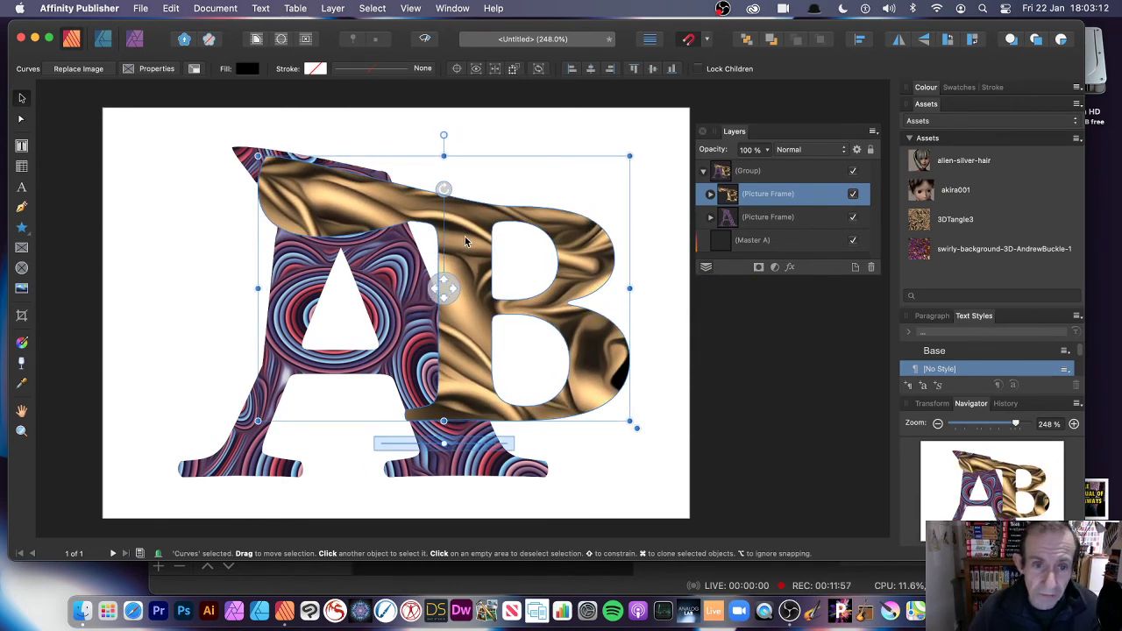
{"action": "left_click_drag", "start_coordinate": [465, 237], "coordinate": [399, 192]}
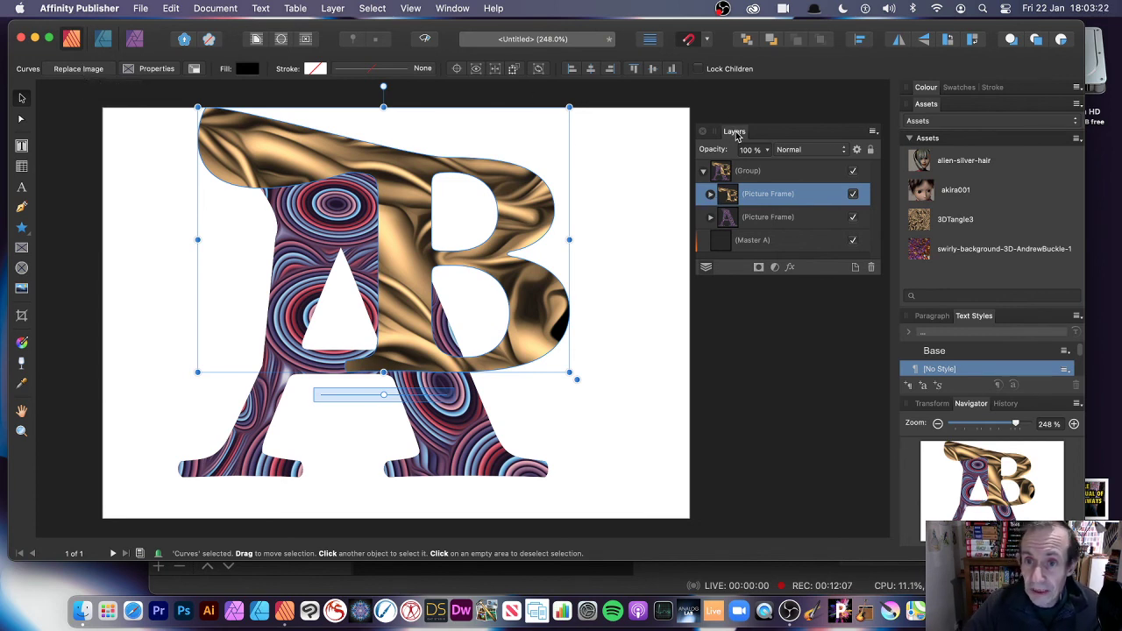
{"action": "left_click_drag", "start_coordinate": [737, 134], "coordinate": [635, 114]}
Show the 3DTangle2 image under the B frame's layer, toggle its visibility off and on, and deselect.
{"action": "left_click", "coordinate": [610, 173]}
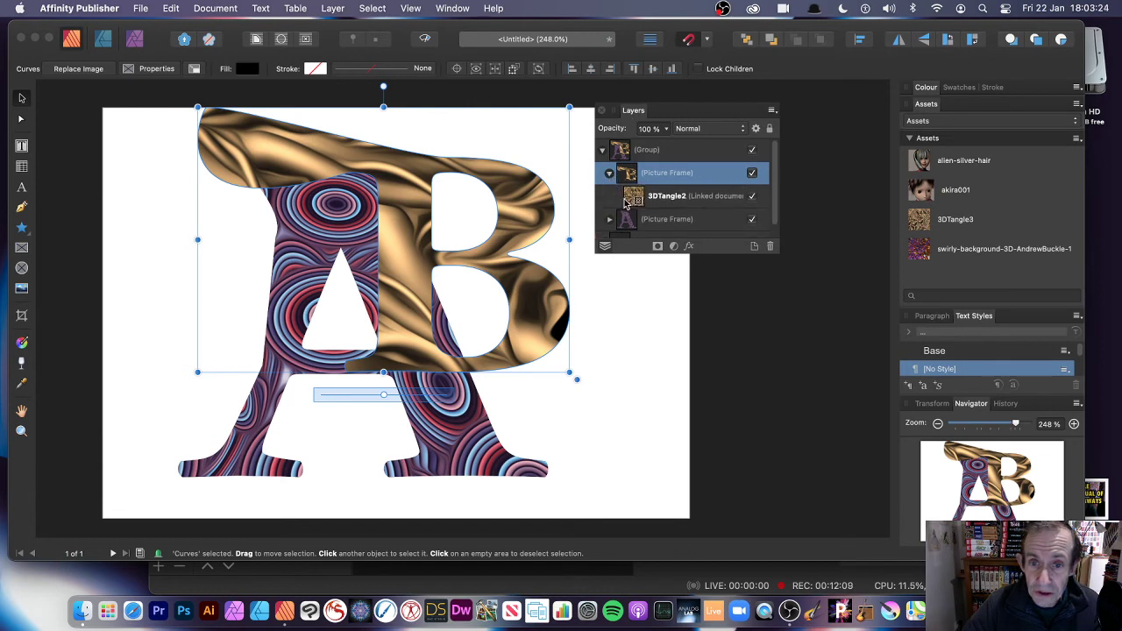
{"action": "left_click_drag", "start_coordinate": [682, 251], "coordinate": [682, 349]}
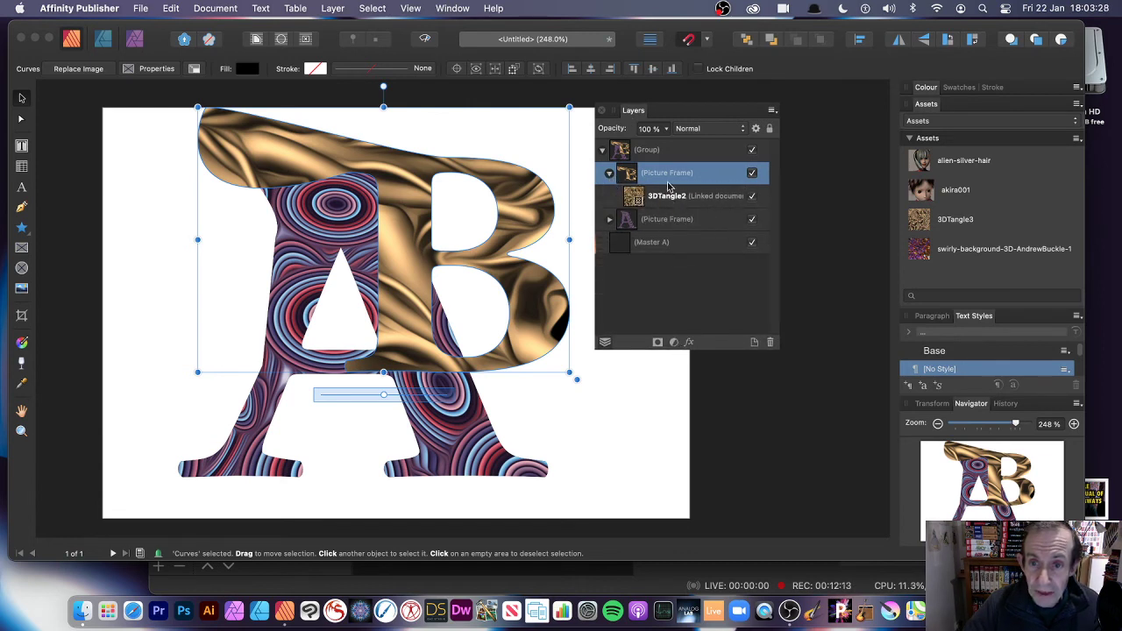
{"action": "left_click", "coordinate": [751, 197]}
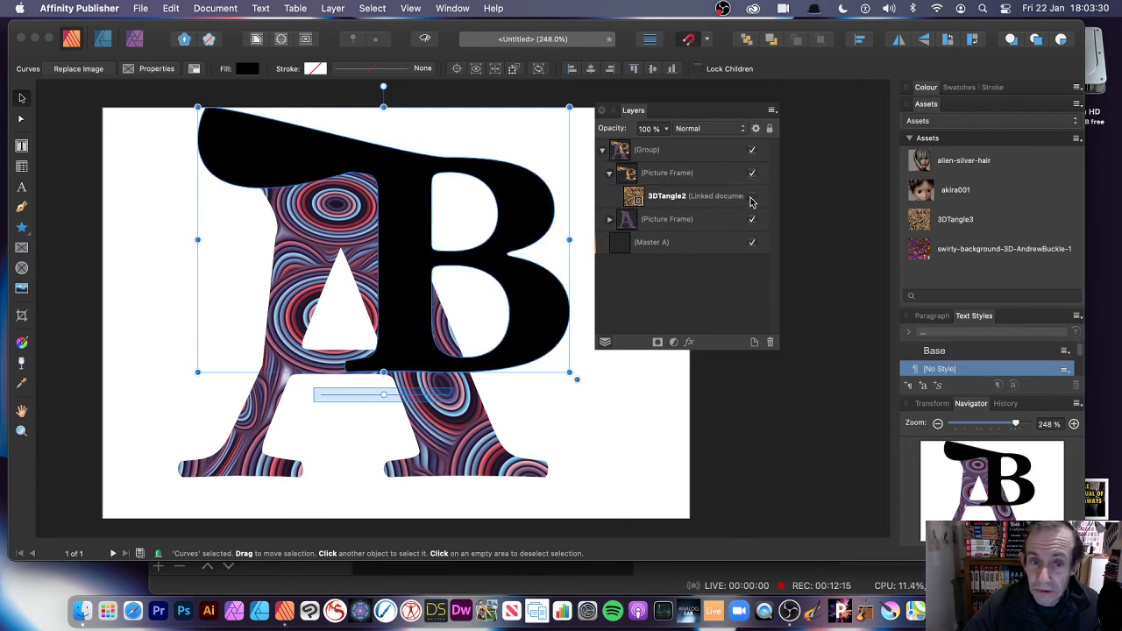
{"action": "left_click", "coordinate": [750, 198]}
{"action": "left_click", "coordinate": [751, 197]}
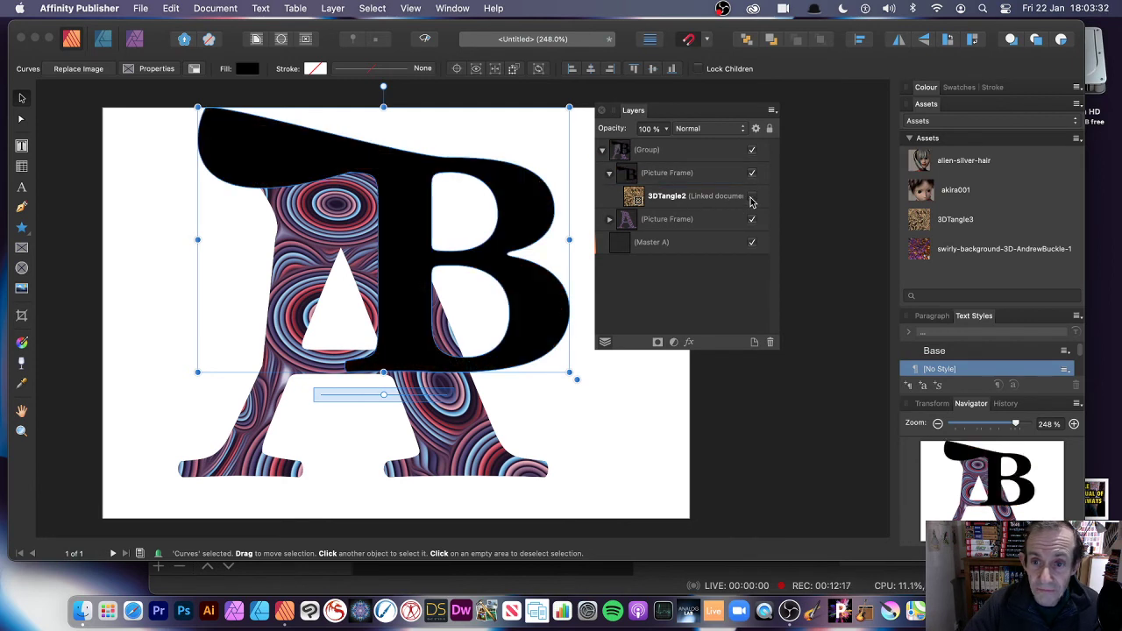
{"action": "left_click", "coordinate": [751, 196]}
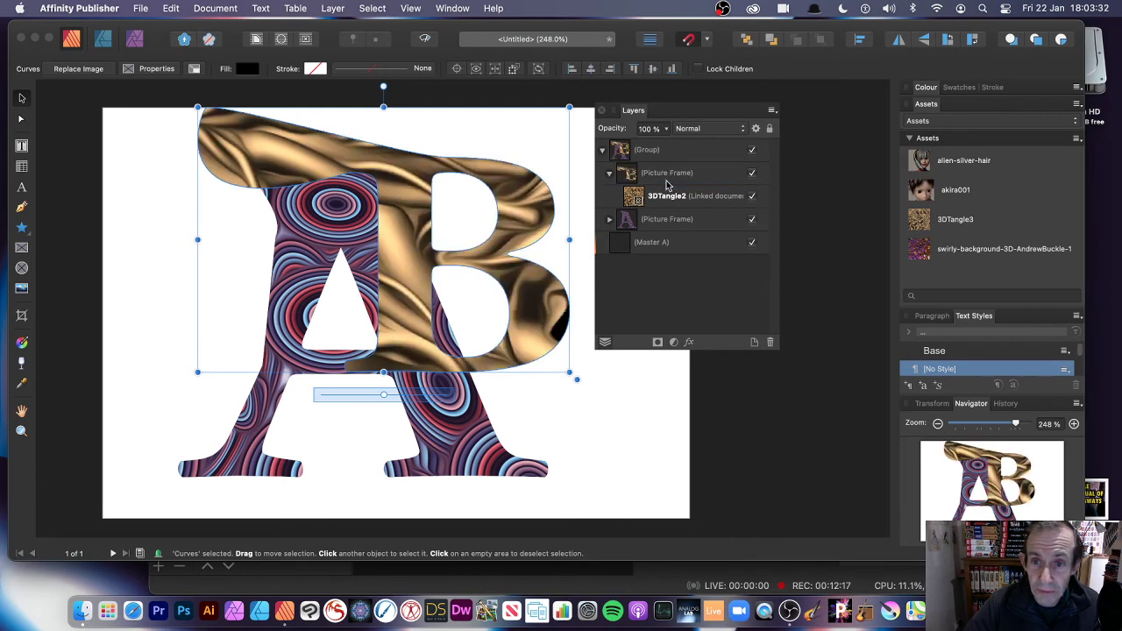
{"action": "left_click", "coordinate": [586, 219]}
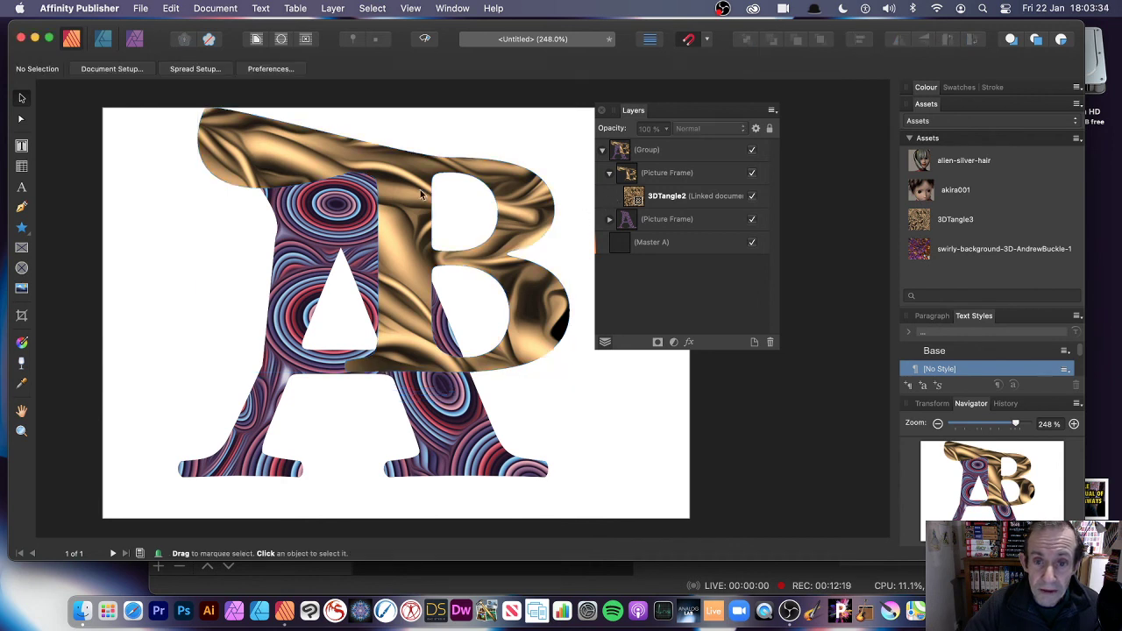
{"action": "left_click", "coordinate": [22, 228]}
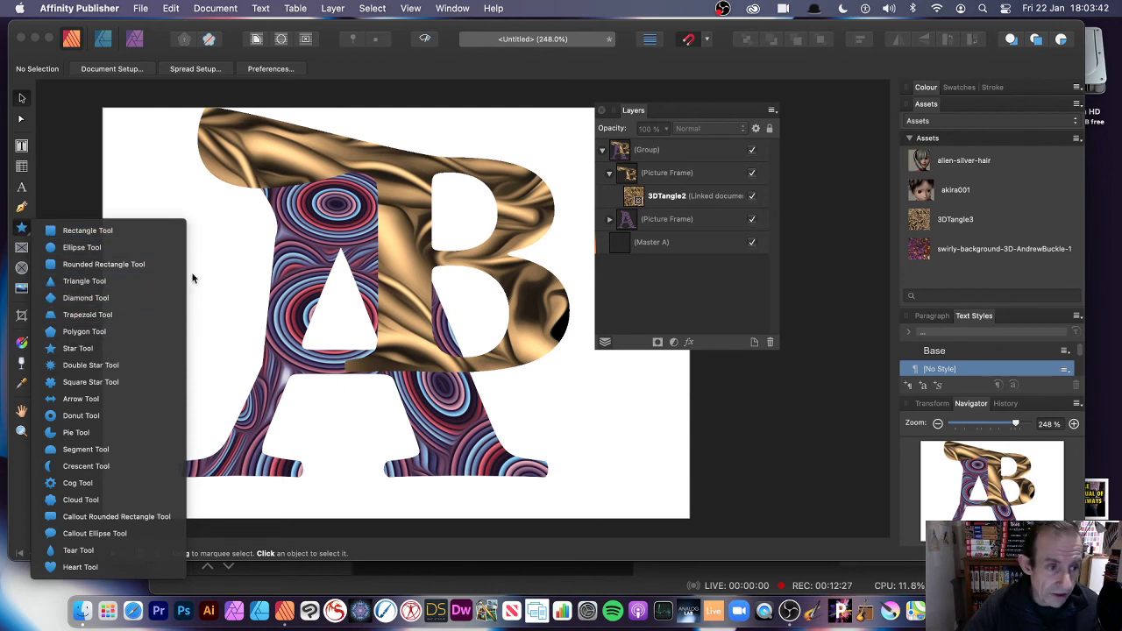
Dismiss the shape tool choices and drag the AB letter group further left.
{"action": "left_click", "coordinate": [134, 186]}
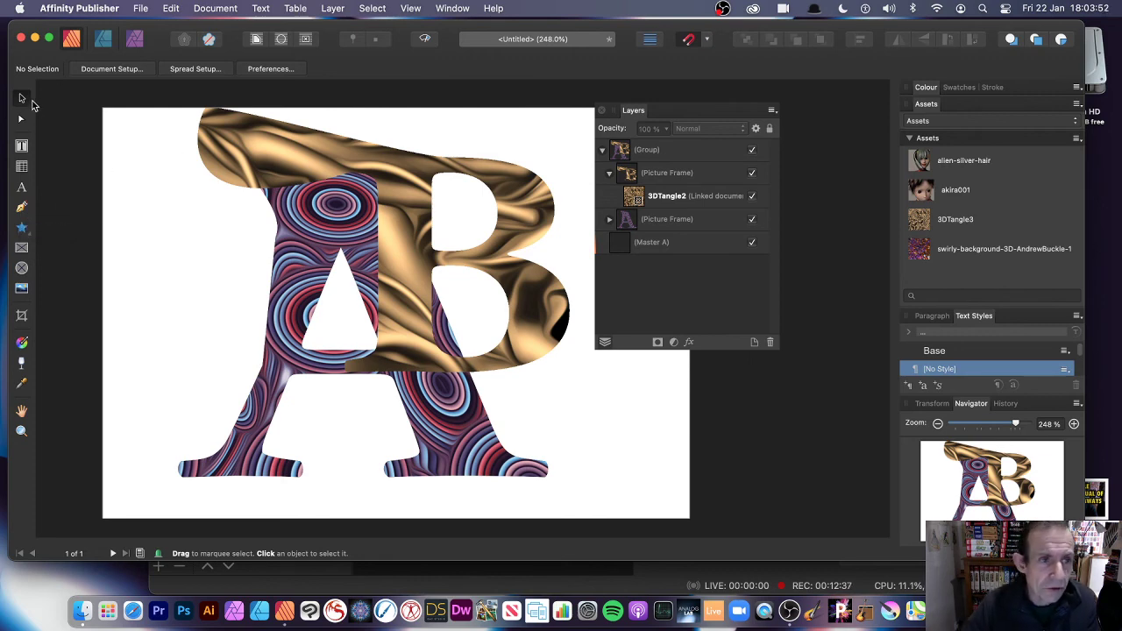
{"action": "left_click_drag", "start_coordinate": [332, 162], "coordinate": [277, 155]}
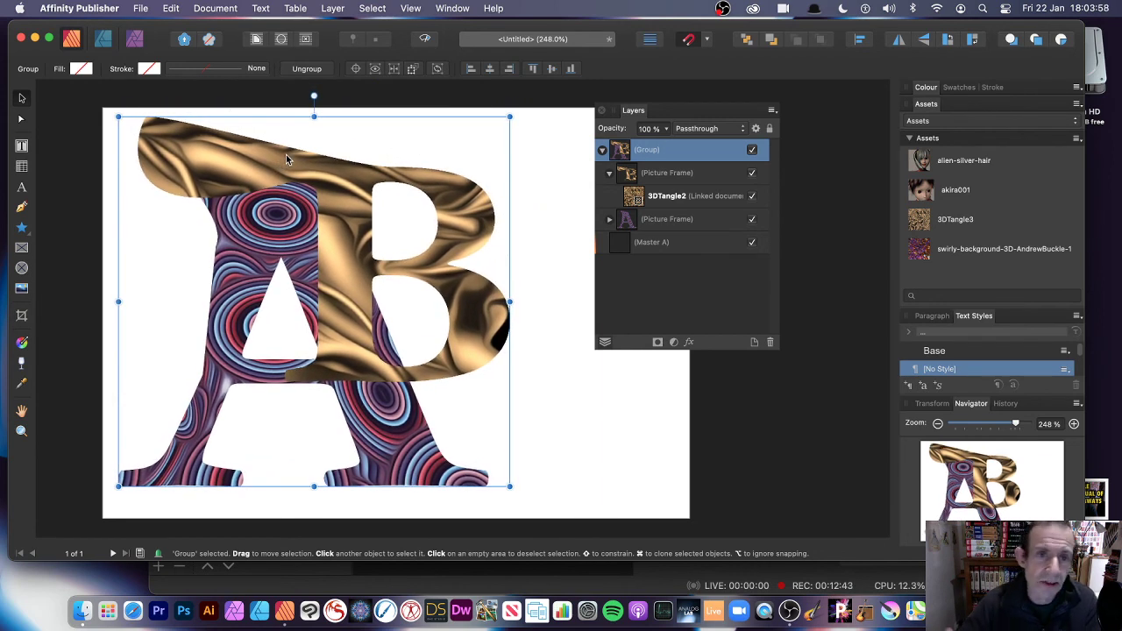
Give the AB letters a black 3.5 pt outline, then reselect the group and the B frame.
{"action": "left_click", "coordinate": [150, 71]}
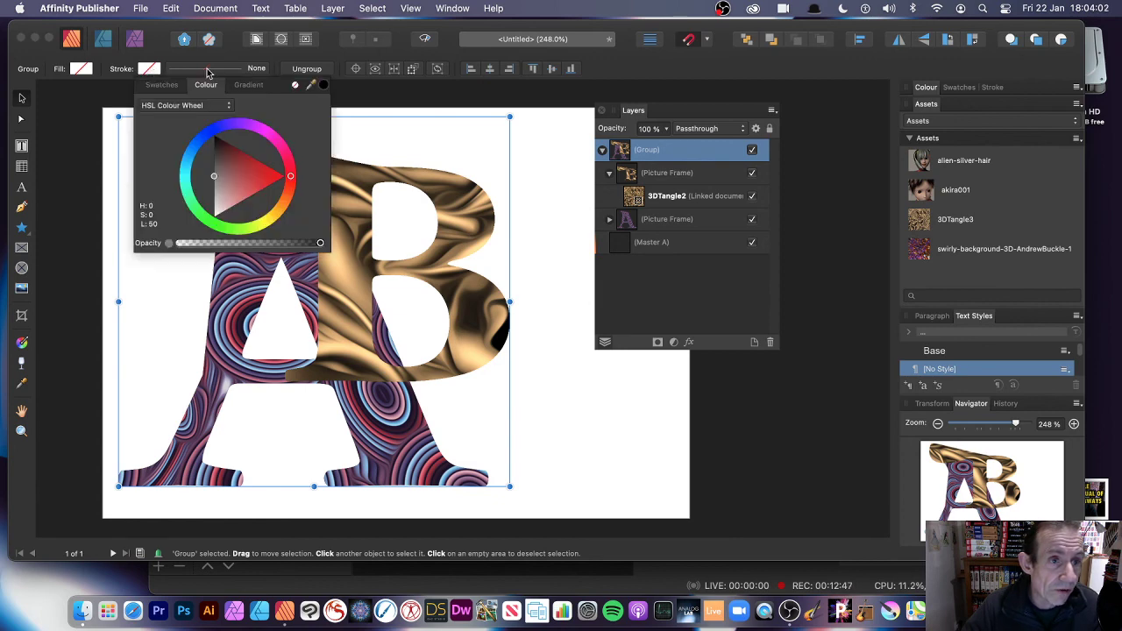
{"action": "left_click", "coordinate": [207, 70]}
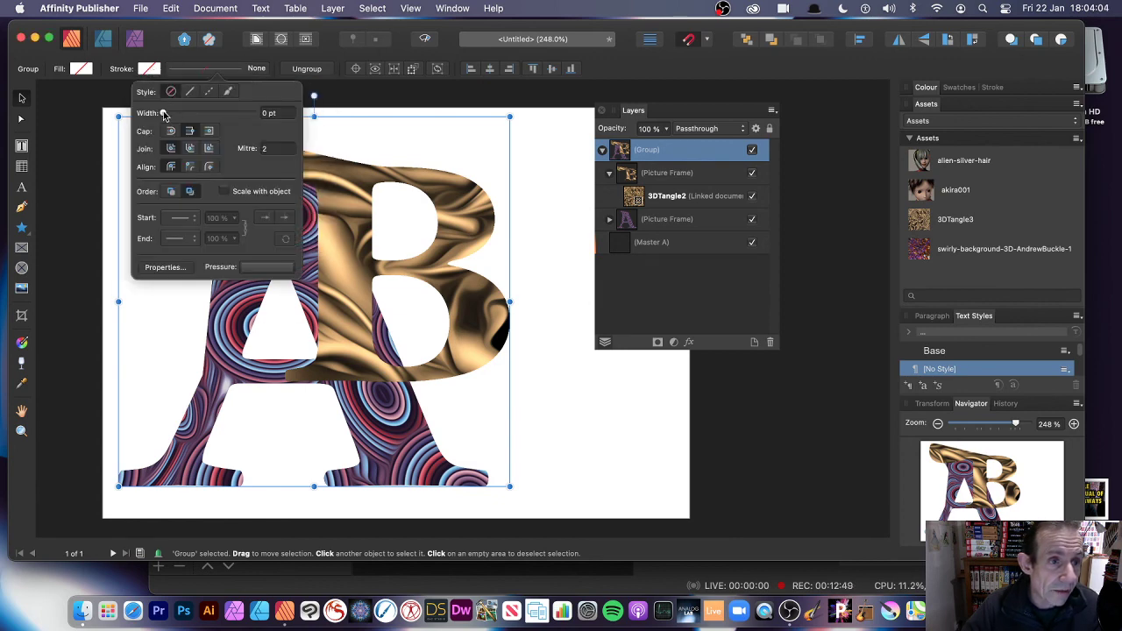
{"action": "left_click_drag", "start_coordinate": [163, 115], "coordinate": [189, 115]}
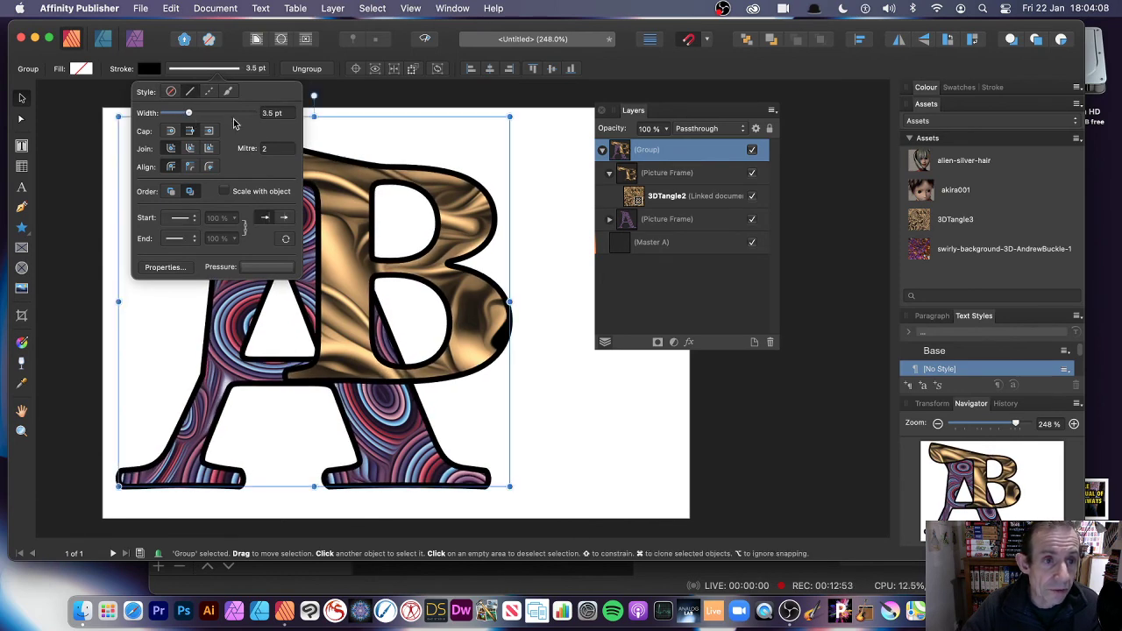
{"action": "left_click", "coordinate": [415, 141]}
{"action": "left_click", "coordinate": [325, 170]}
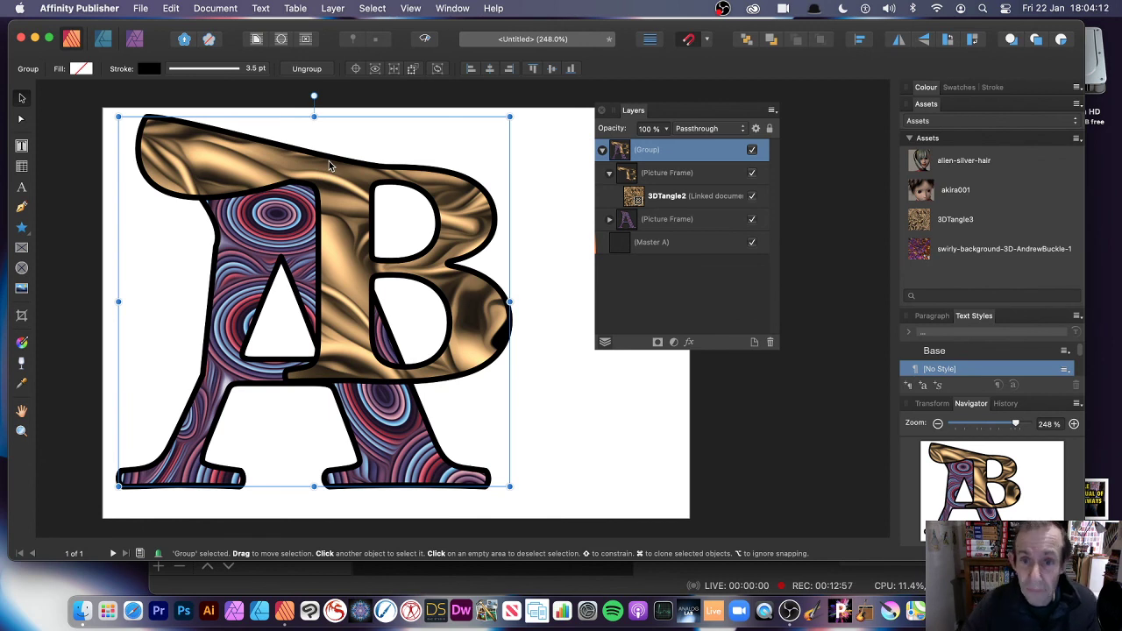
{"action": "left_click", "coordinate": [664, 178]}
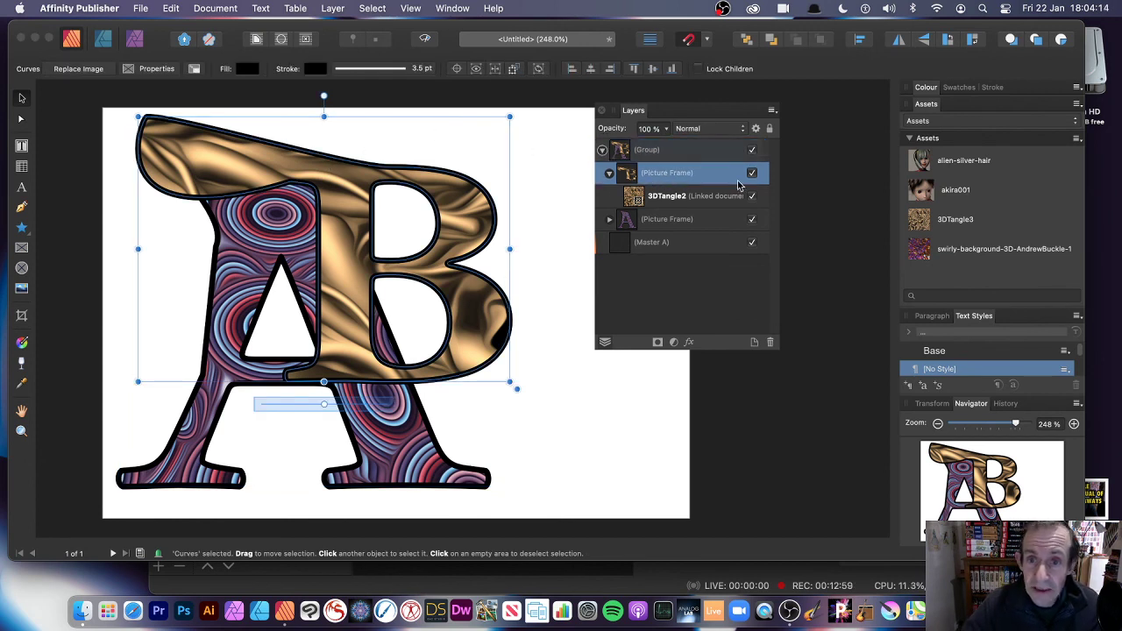